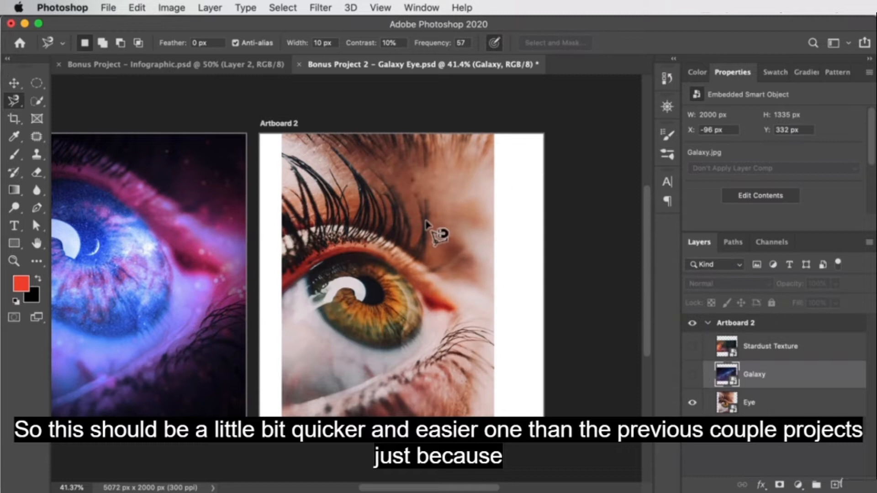
Enlarge the Eye photo to 18.92% and position it so it covers the whole of Artboard 2
left_click(427, 219)
left_click(494, 136)
left_click_drag(498, 136, 574, 94)
left_click_drag(442, 215, 472, 194)
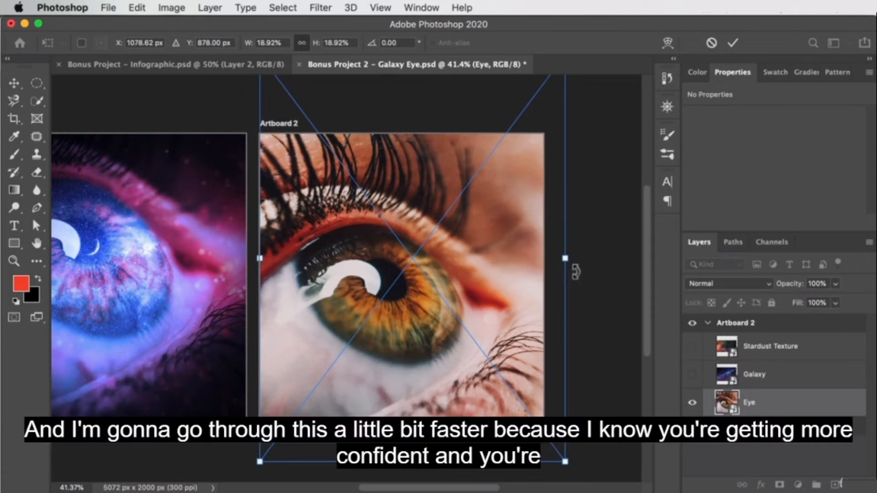
key("Left")
key("Left")
key("Left")
key("Left")
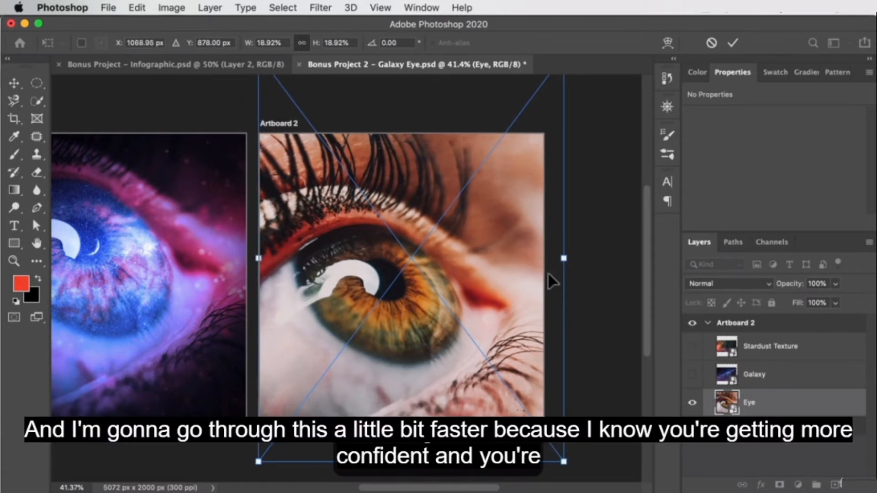
key("Return")
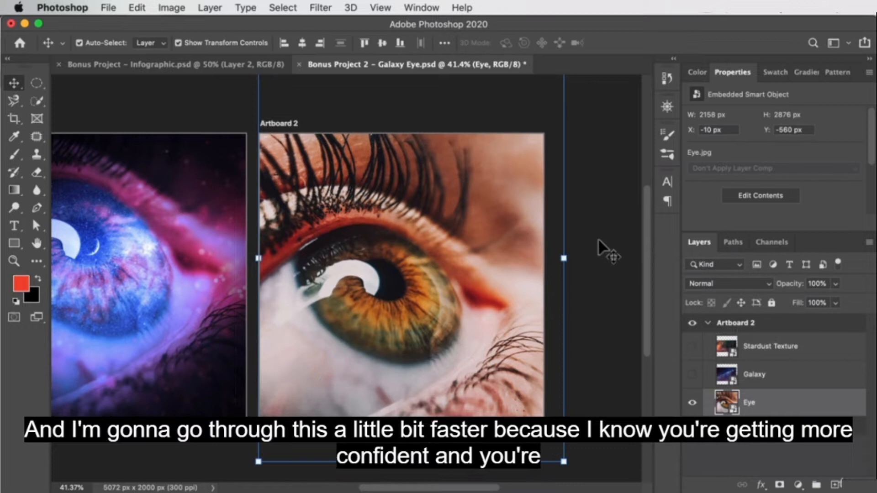
Shift the Eye photo upward and enlarge it to about 2263 by 3017 px, keeping the iris central in the artboard
left_click_drag(335, 278, 349, 257)
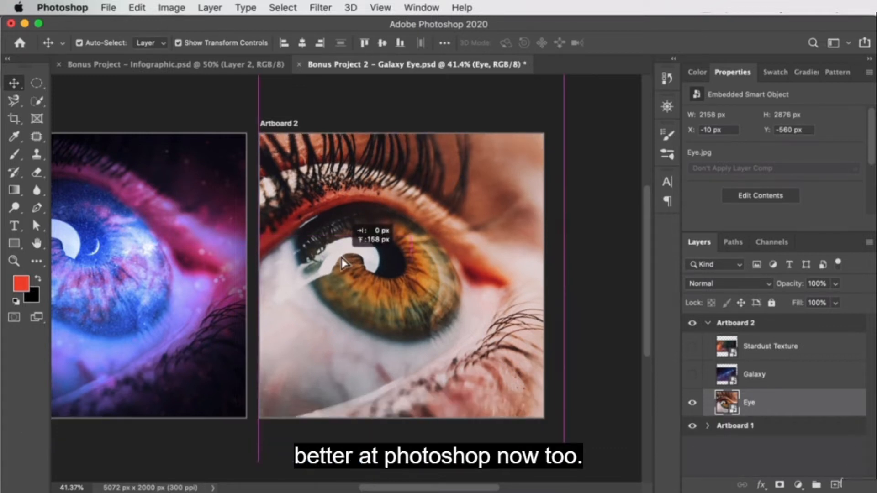
left_click_drag(563, 439, 571, 449)
left_click_drag(481, 347, 476, 343)
key("Return")
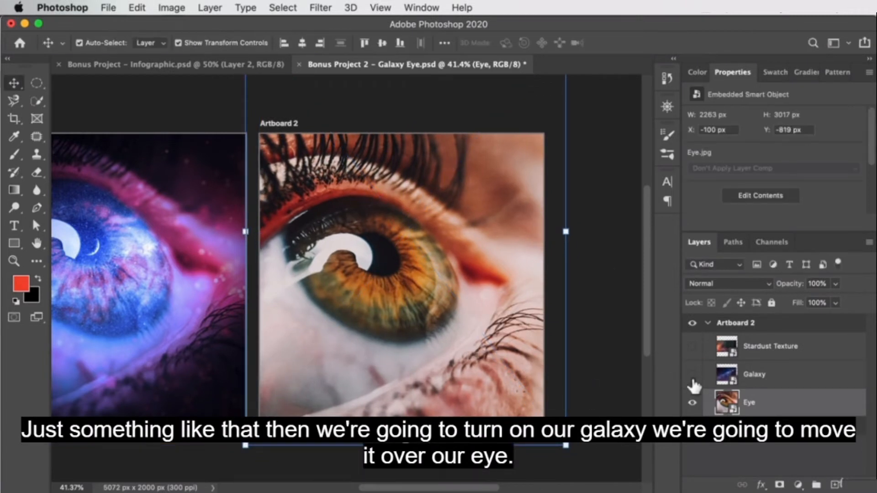
Show the Galaxy layer, scale it to about 9.67%, rotate it about -2.33 degrees, and place it over the eye
left_click(692, 377)
left_click(439, 253)
left_click_drag(529, 181, 588, 141)
left_click_drag(471, 228, 454, 253)
left_click_drag(601, 155, 599, 141)
left_click_drag(438, 286, 423, 261)
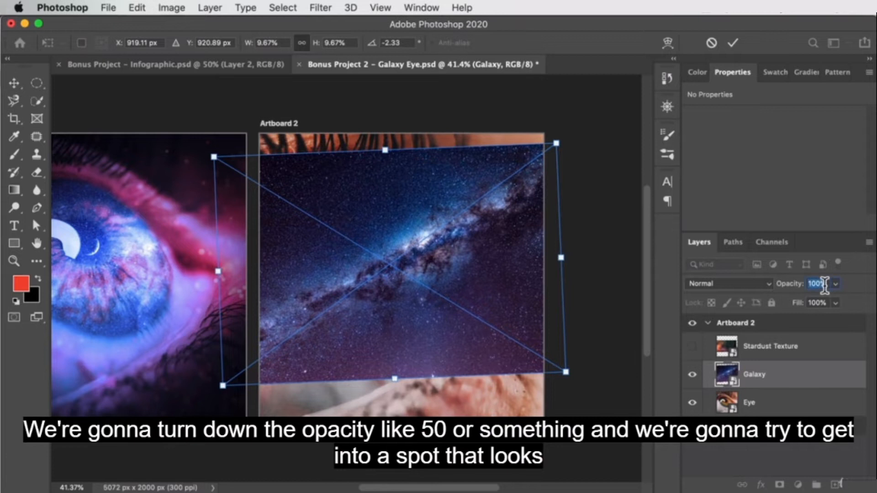
Set the Galaxy layer's opacity to 50% and align its bright band across the iris at a rotation of about 4.80 degrees
type("50")
left_click_drag(412, 289, 363, 303)
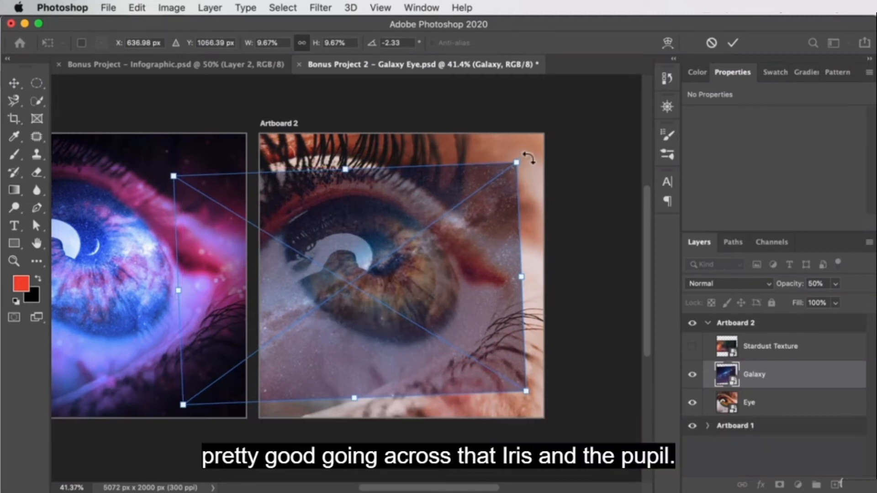
left_click_drag(529, 158, 548, 172)
left_click_drag(360, 285, 362, 266)
left_click_drag(448, 277, 455, 280)
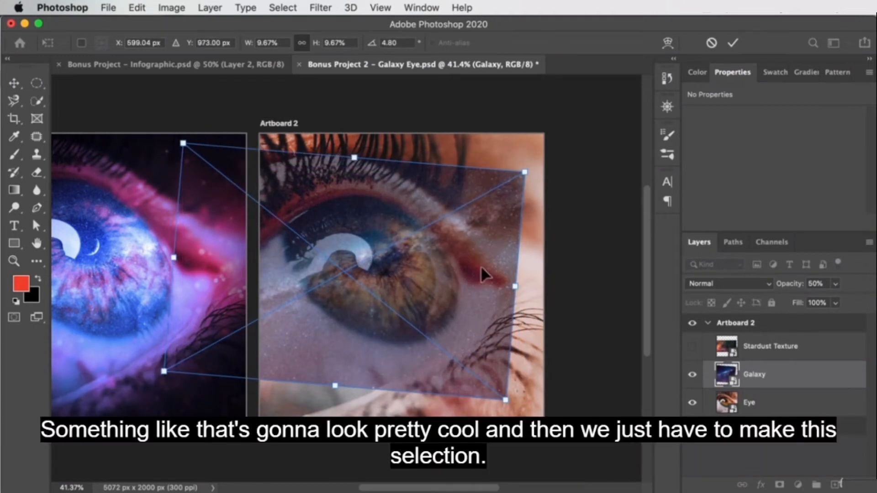
key("Return")
Hide the Galaxy layer and select the entire iris on the Eye layer with Quick Selection, including the white reflection
left_click(693, 375)
left_click(692, 375)
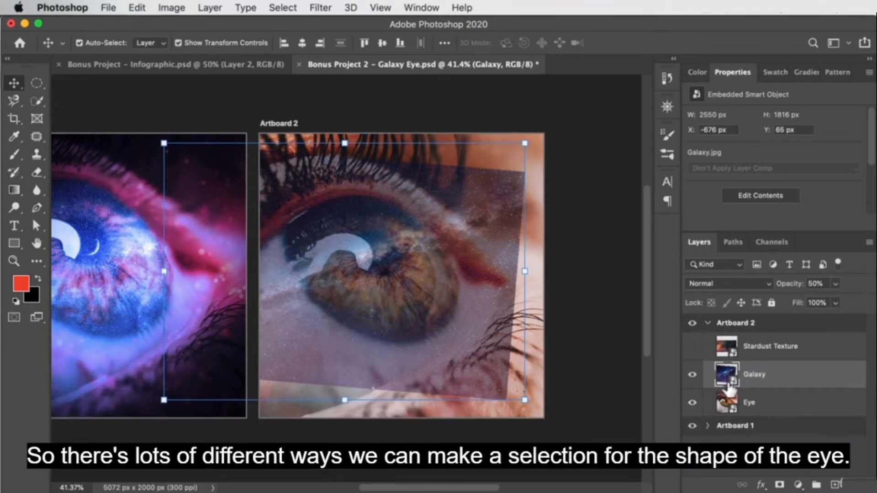
left_click(692, 375)
key("z")
left_click(352, 307)
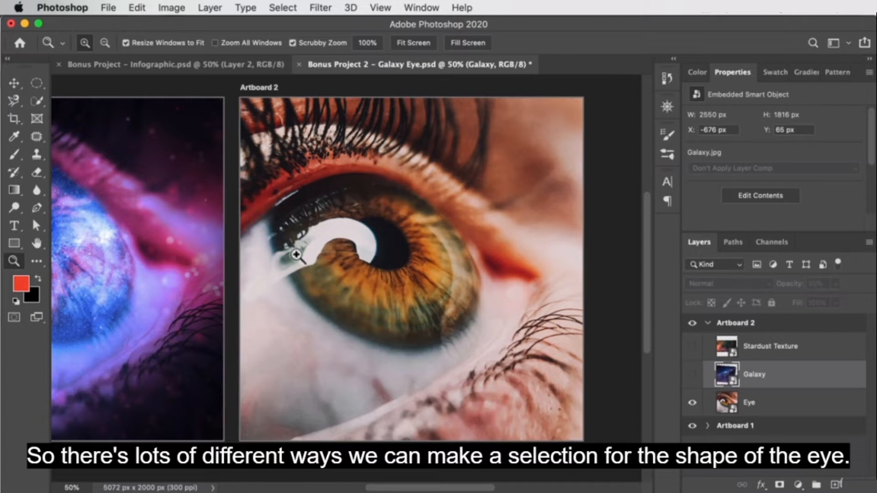
left_click(765, 403)
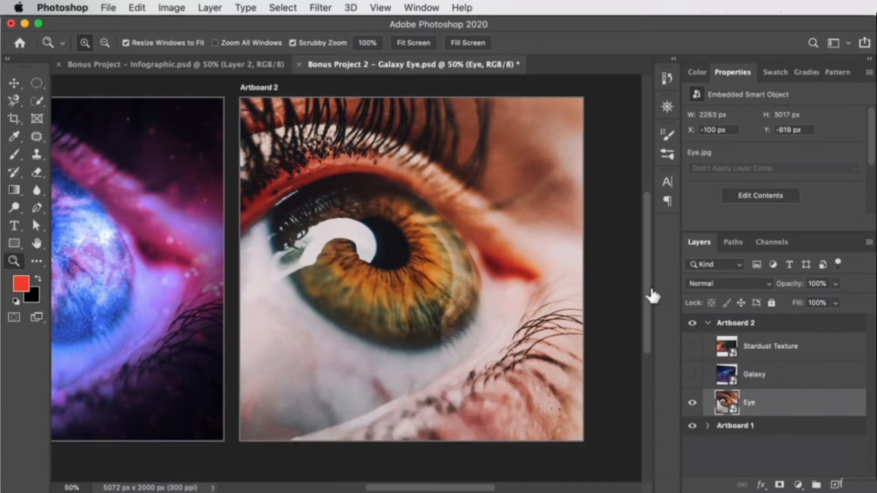
left_click(38, 102)
mouse_move(315, 212)
left_mouse_down()
mouse_move(426, 211)
mouse_move(445, 274)
mouse_move(345, 294)
left_mouse_up()
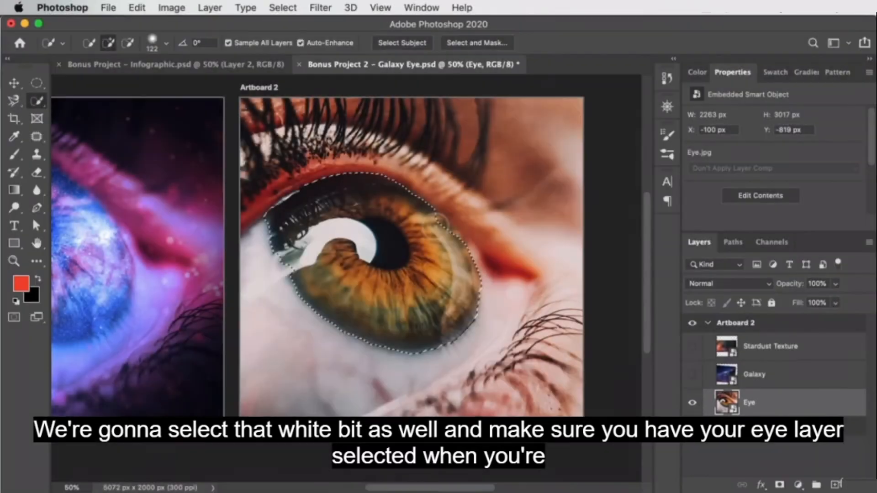
Refine the iris selection in Select and Mask with Smooth 40 and Feather 44.2 px, output as a selection
left_click(467, 44)
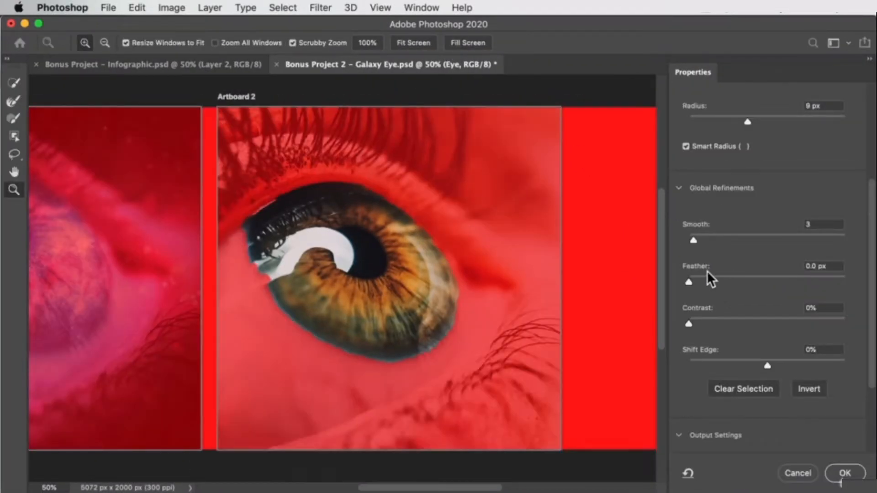
left_click(707, 276)
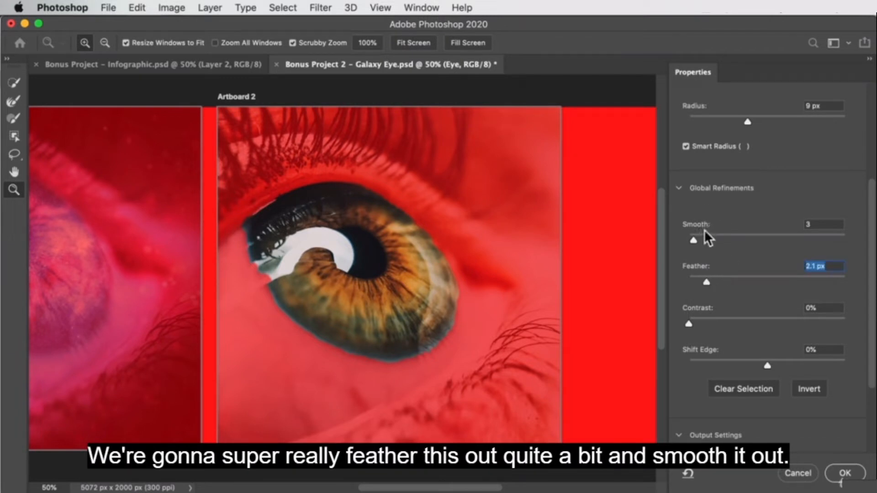
left_click_drag(711, 233, 751, 233)
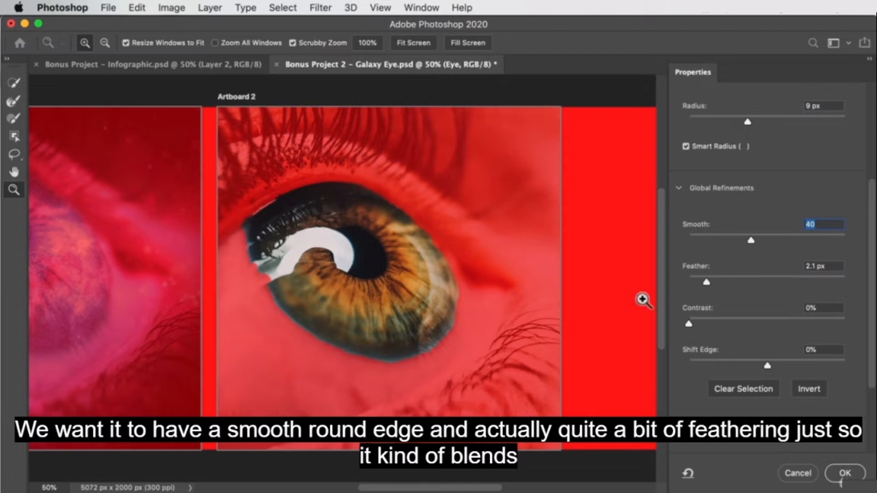
left_click_drag(748, 278, 778, 280)
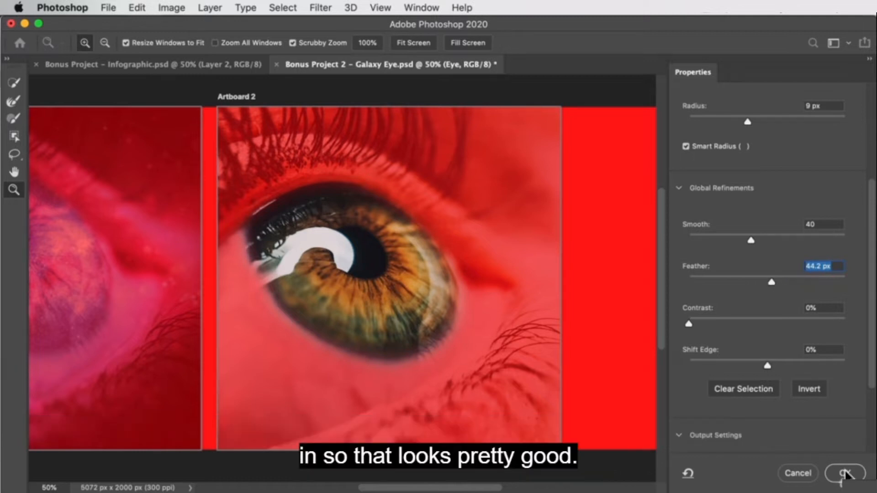
scroll(858, 417, "down", 4)
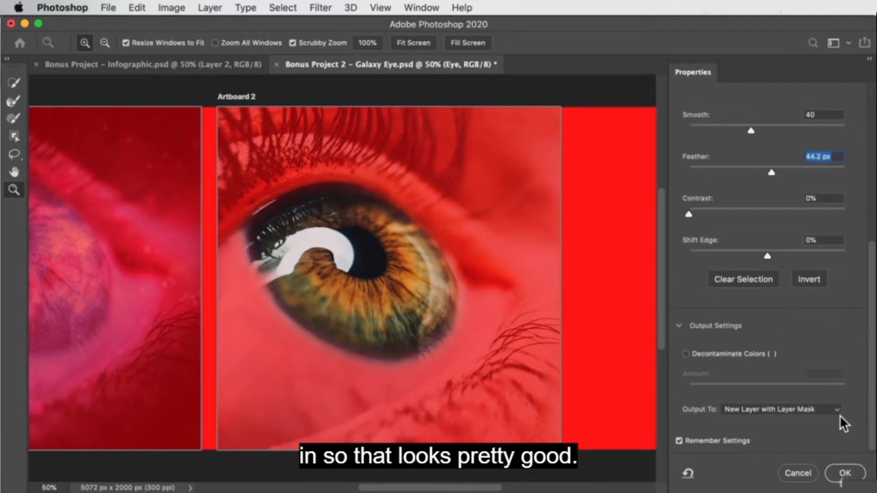
left_click(805, 410)
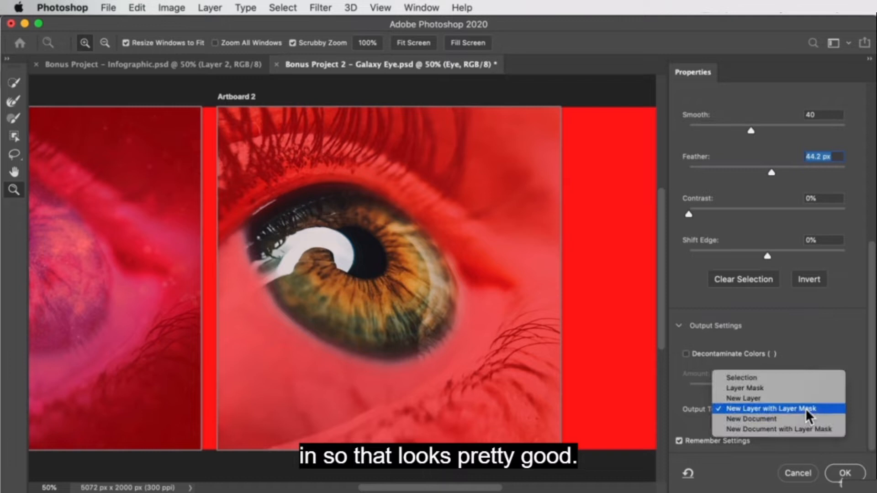
left_click(758, 377)
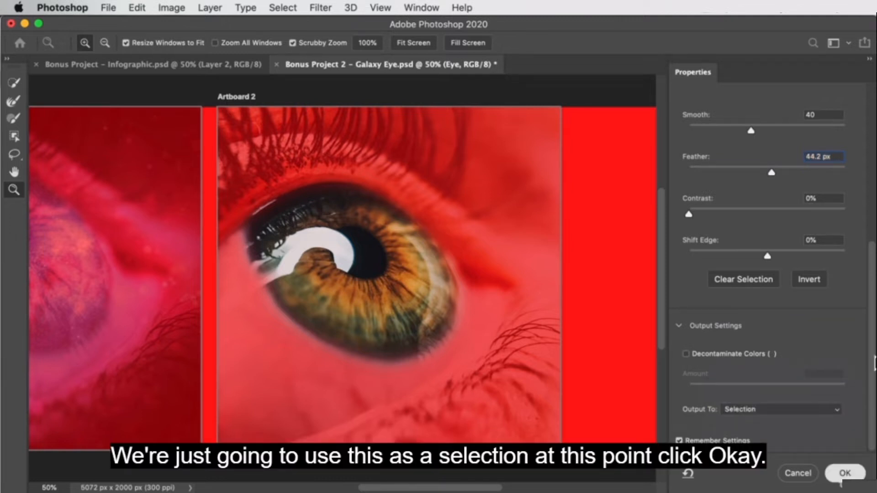
left_click(846, 474)
Show the Galaxy layer and add a layer mask to it from the iris selection
left_click(845, 380)
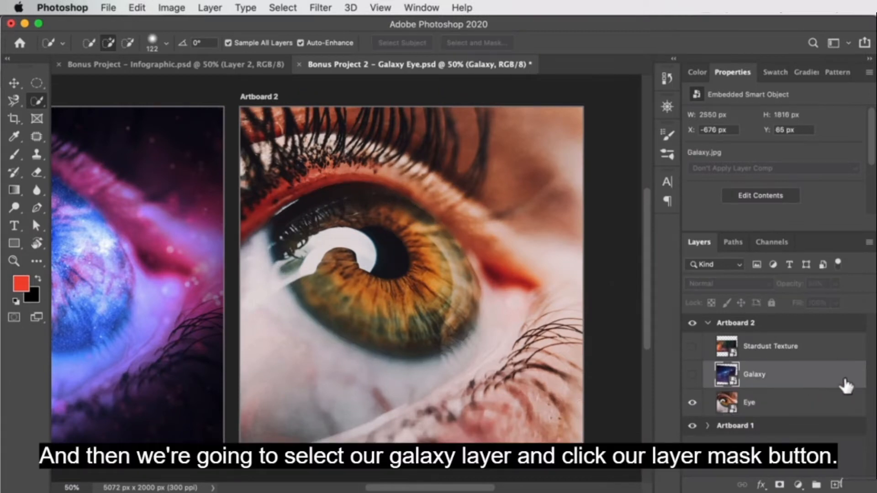
left_click(692, 374)
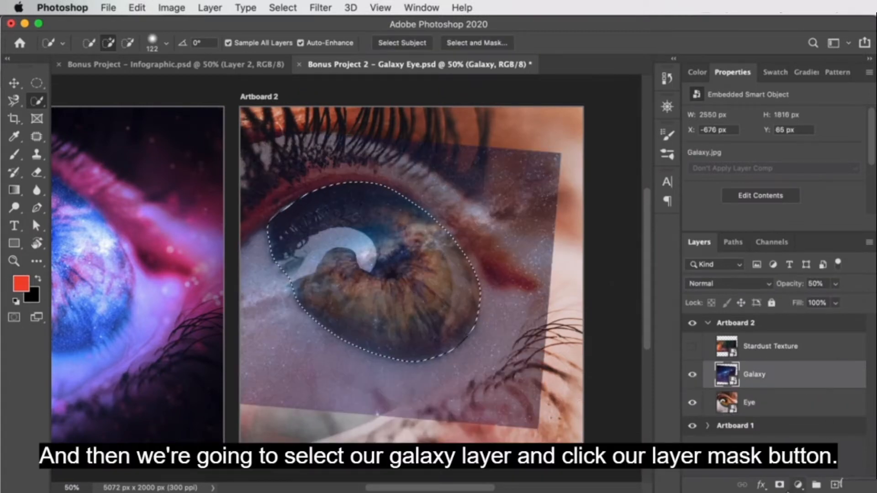
left_click(780, 484)
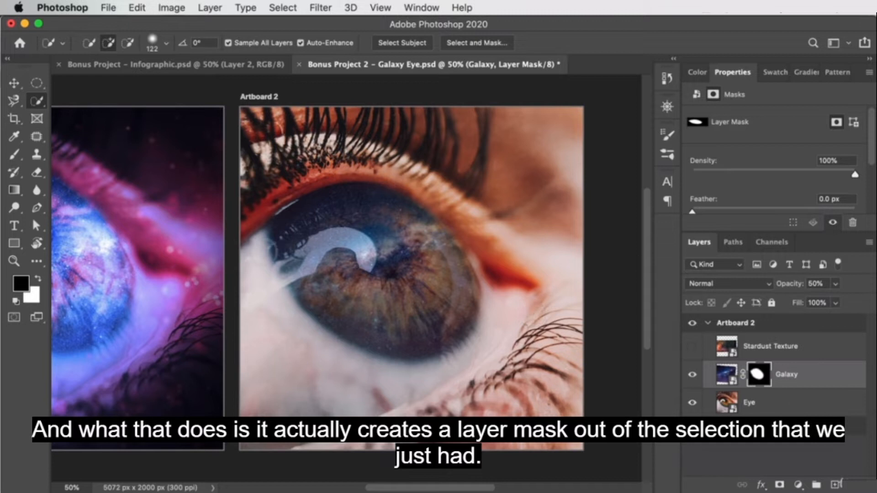
Set the Galaxy layer's opacity to 100% and its blend mode to Linear Dodge (Add)
left_click_drag(793, 289, 867, 298)
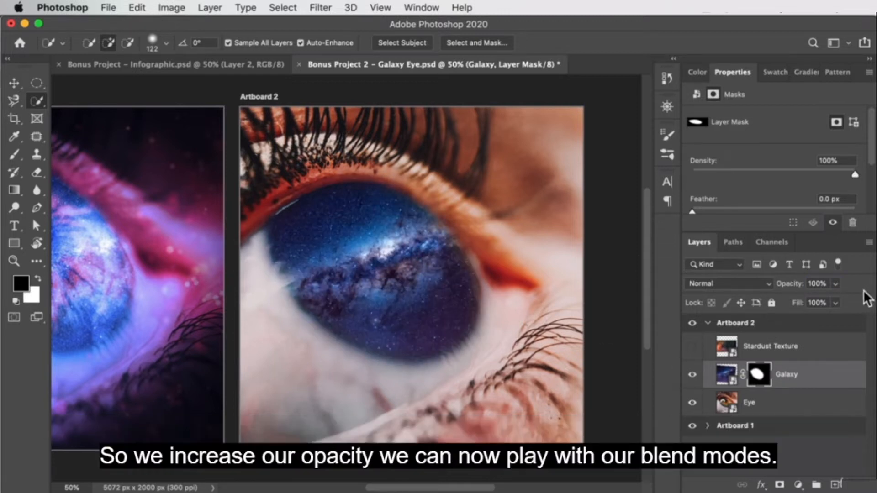
left_click(706, 282)
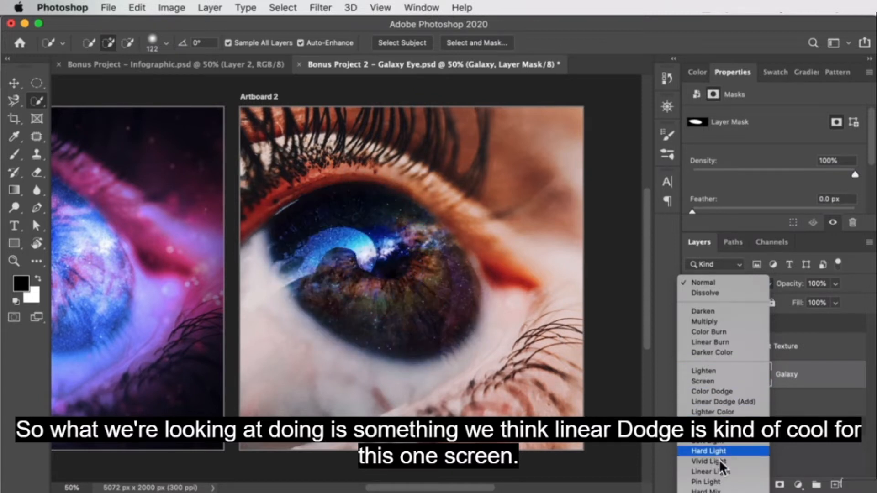
left_click(725, 402)
key("z")
left_click(491, 283, "alt")
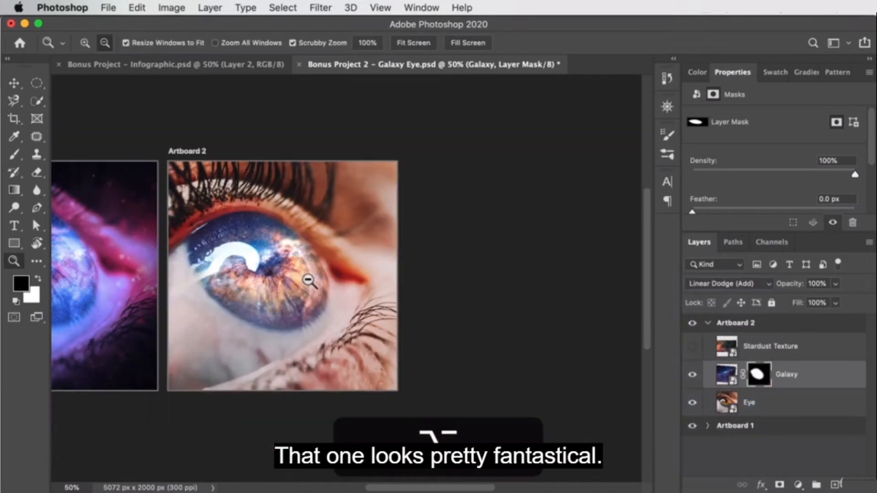
left_click(485, 296)
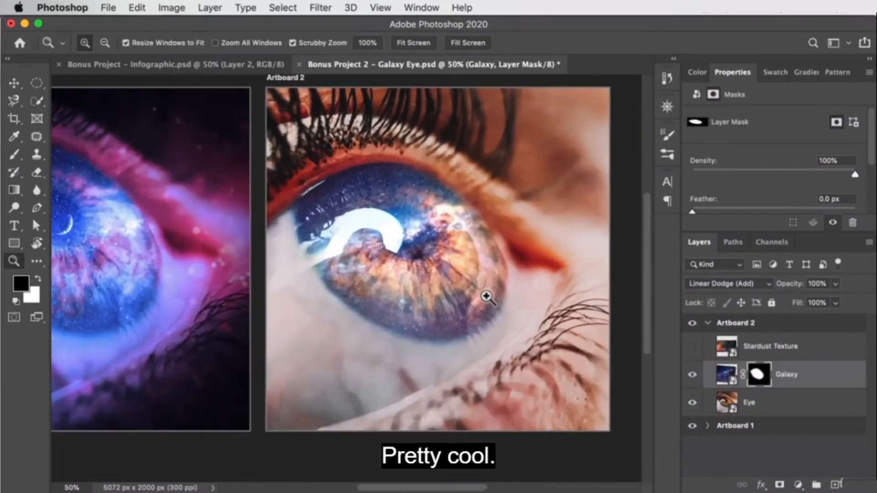
left_click_drag(366, 218, 378, 237)
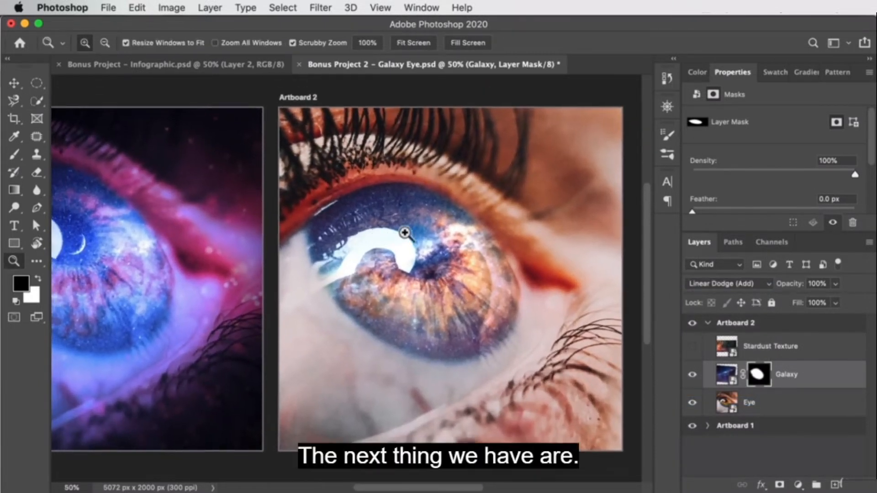
Show the Stardust Texture layer, rotate it a quarter turn counterclockwise, and enlarge it to about 2192 by 3896 px across the artboard
left_click(691, 347)
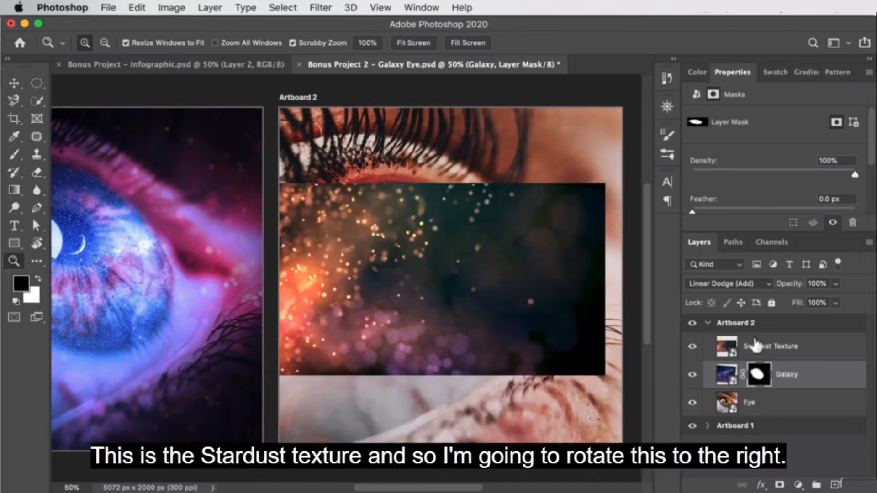
left_click(788, 346)
key("v")
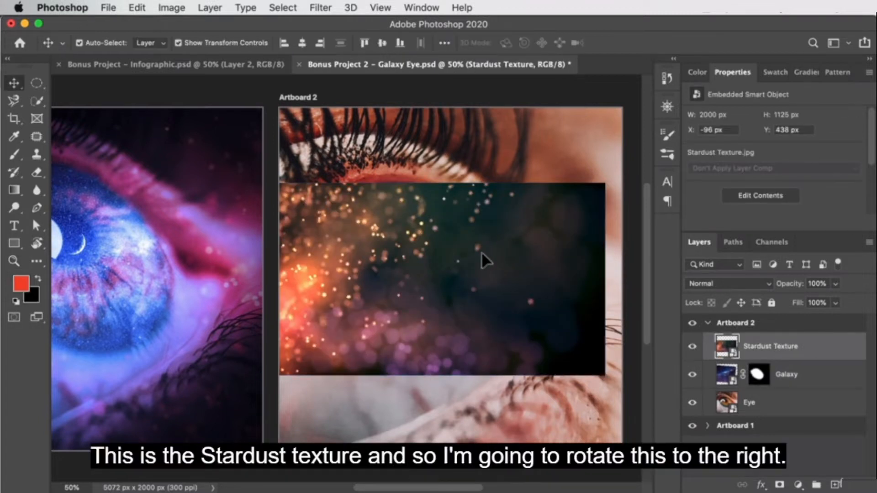
left_click_drag(615, 175, 365, 120)
left_click_drag(530, 279, 622, 269)
left_click_drag(509, 290, 530, 242)
key("Return")
Set the Stardust Texture layer's blend mode to Overlay and shift the texture down to about X -100, Y -1070 px
left_click(740, 283)
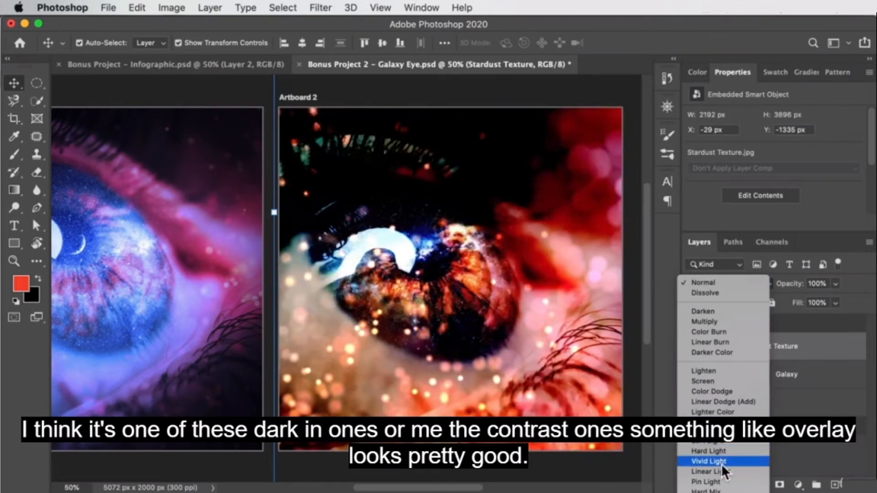
left_click(721, 462)
left_click_drag(320, 302, 286, 251)
left_click_drag(421, 313, 405, 373)
Add a layer mask to Stardust Texture and paint black over the eye with a large soft brush at 100% opacity
left_click_drag(743, 340, 787, 488)
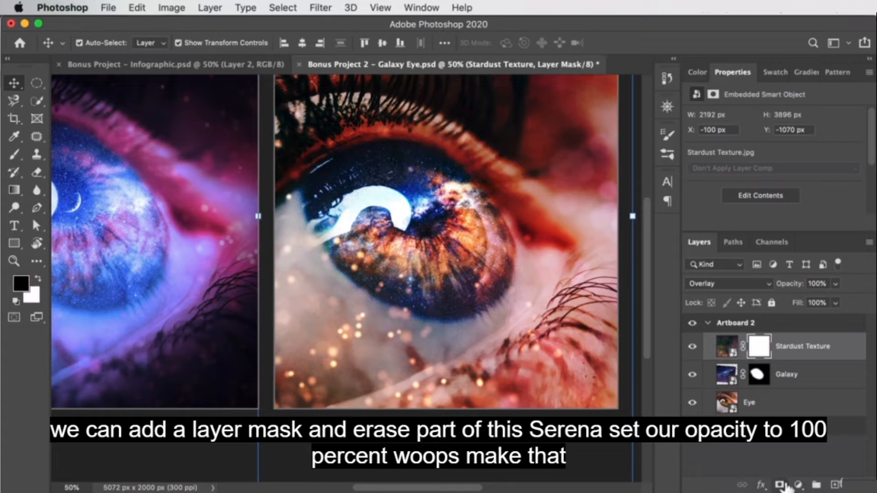
key("b")
left_click_drag(418, 212, 488, 216)
mouse_move(447, 178)
left_mouse_down()
mouse_move(452, 299)
mouse_move(443, 217)
left_mouse_up()
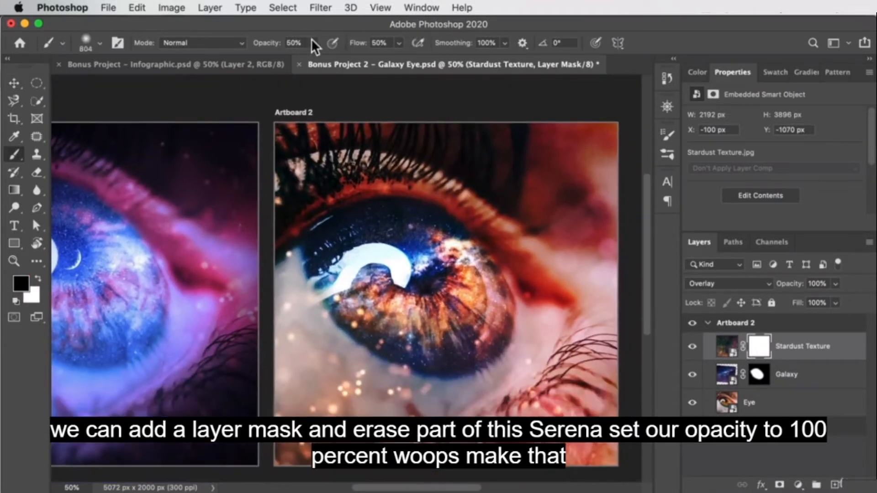
key("0")
left_click(481, 229, "alt")
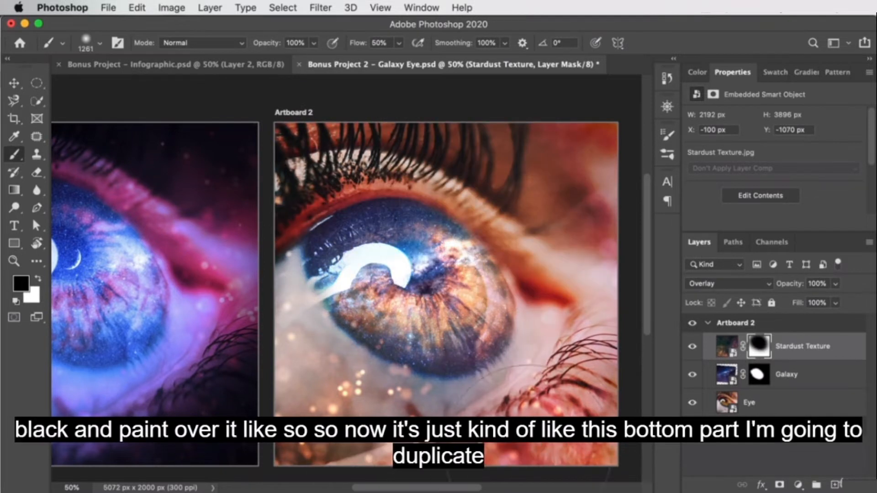
Duplicate the Stardust Texture layer together with its layer mask
key("v")
left_click_drag(802, 351, 836, 484)
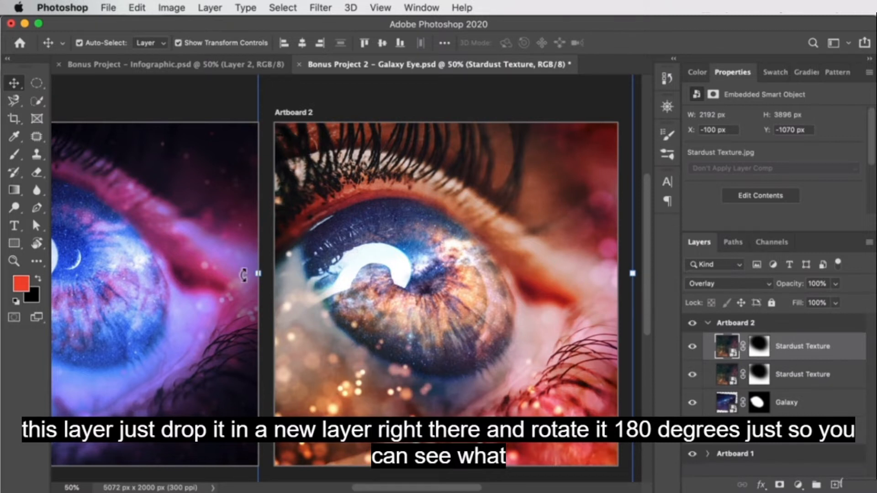
Try to rotate the duplicated Stardust Texture layer 180 degrees and reposition it over the eye
mouse_move(246, 274)
left_mouse_down()
mouse_move(256, 261)
mouse_move(577, 196)
mouse_move(525, 289)
mouse_move(410, 258)
mouse_move(875, 191)
left_mouse_up()
left_click_drag(456, 210, 589, 253)
key("super+z")
left_click(558, 234, "alt")
key("Return")
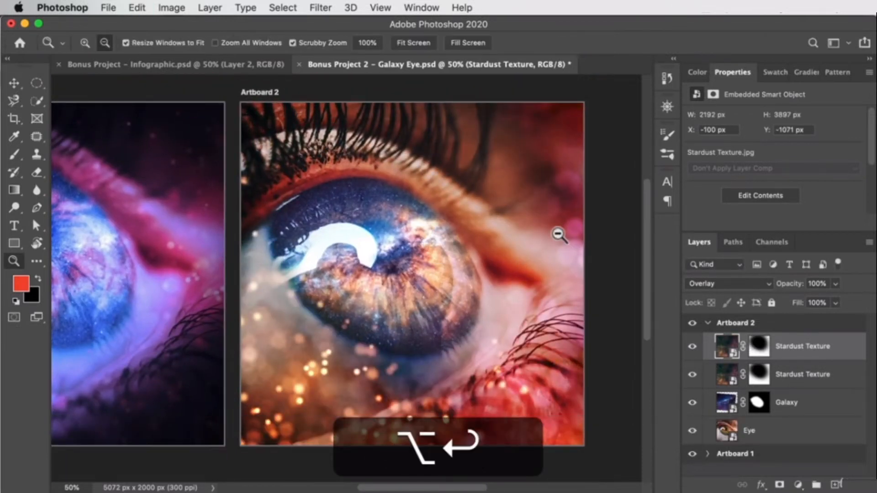
Rotate the duplicated Stardust Texture layer 180 degrees and move it up to about X 1032, Y 487 px
left_click(557, 234, "alt")
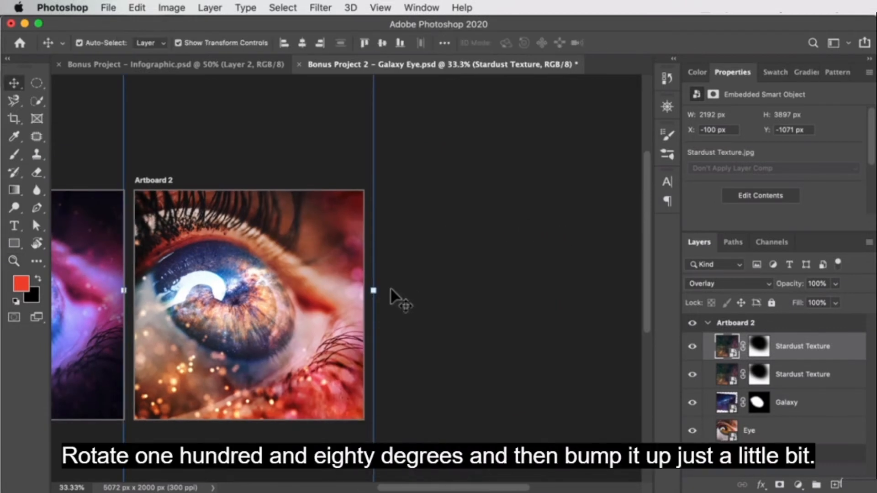
key("super+t")
left_click_drag(392, 284, 88, 277)
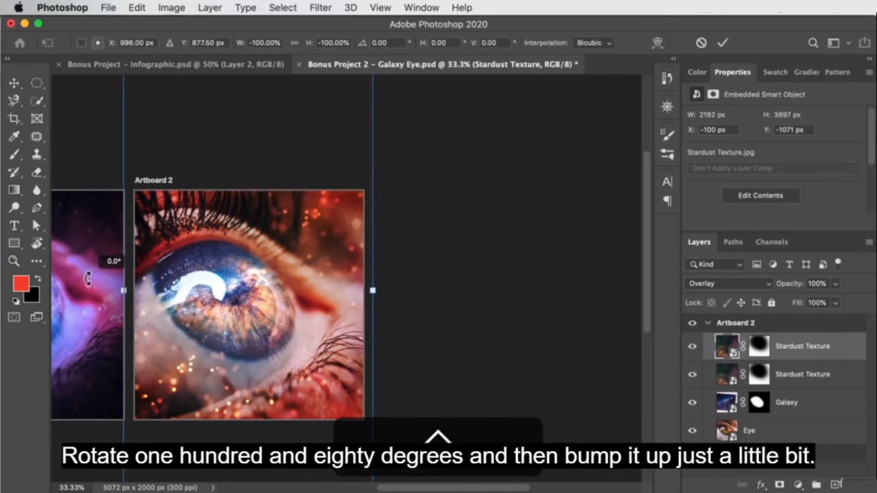
left_click_drag(308, 222, 314, 189)
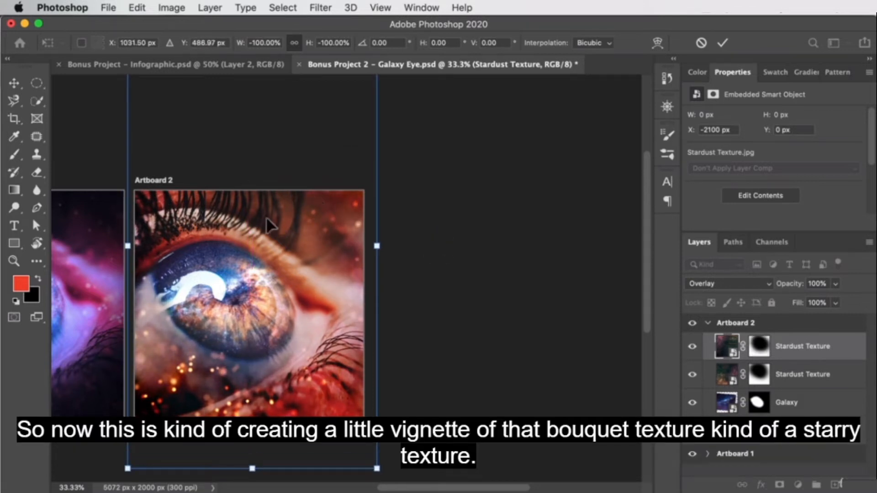
key("Return")
Paint black with a large soft brush on the upper Stardust Texture layer's mask to hide the bottom of the texture
left_click(757, 349)
key("b")
mouse_move(255, 406)
left_mouse_down()
mouse_move(183, 397)
mouse_move(353, 423)
mouse_move(316, 403)
left_mouse_up()
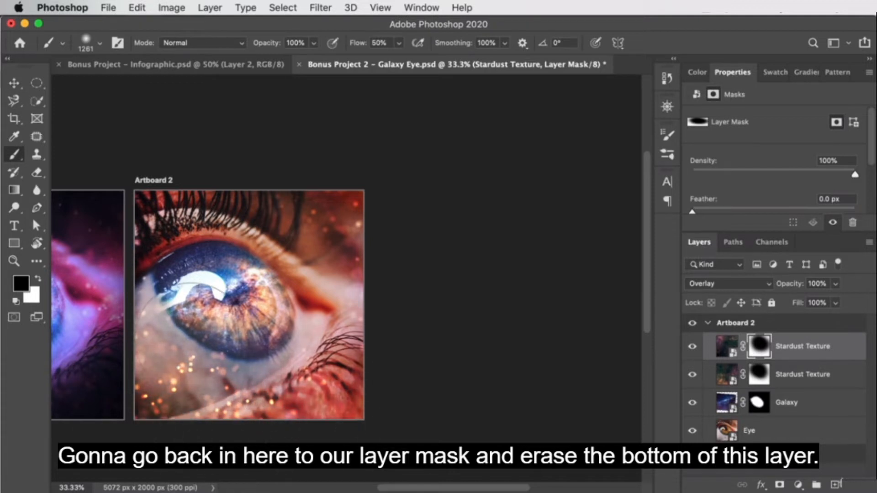
Add a Photo Filter adjustment above the Stardust Texture layers, using Cooling Filter (LBB) at 48% density
key("z")
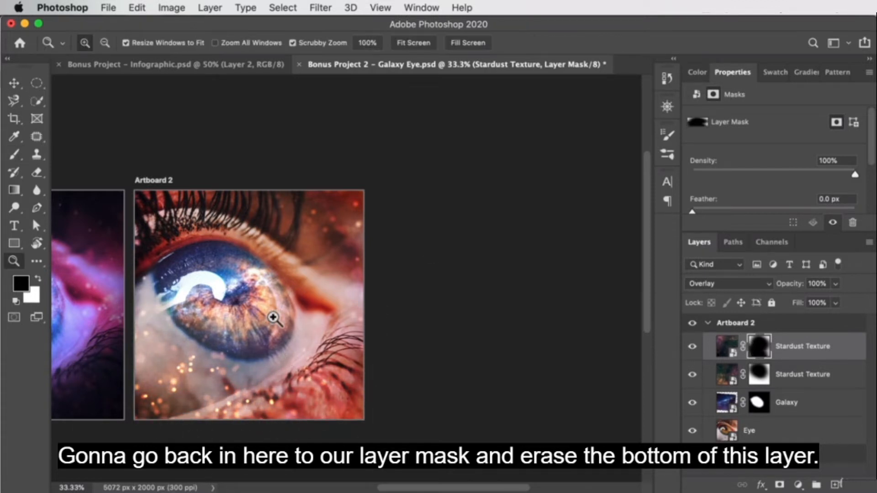
left_click(273, 317)
left_click_drag(211, 311, 389, 294)
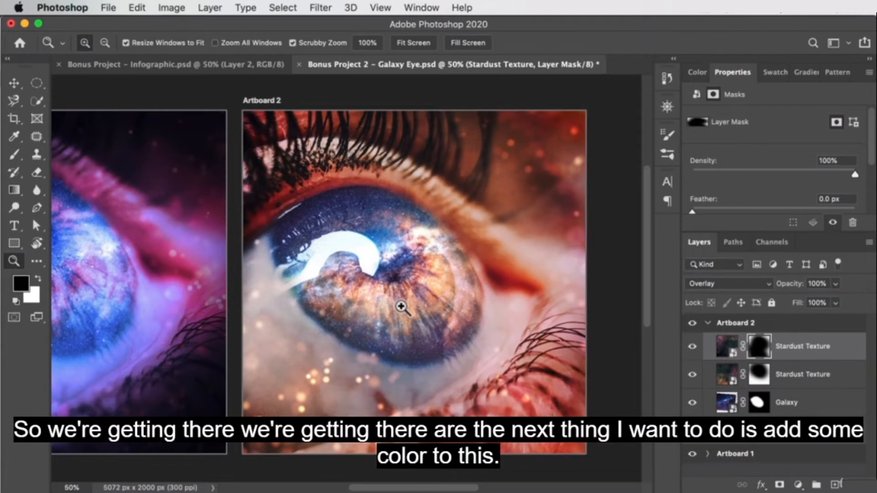
left_click(799, 484)
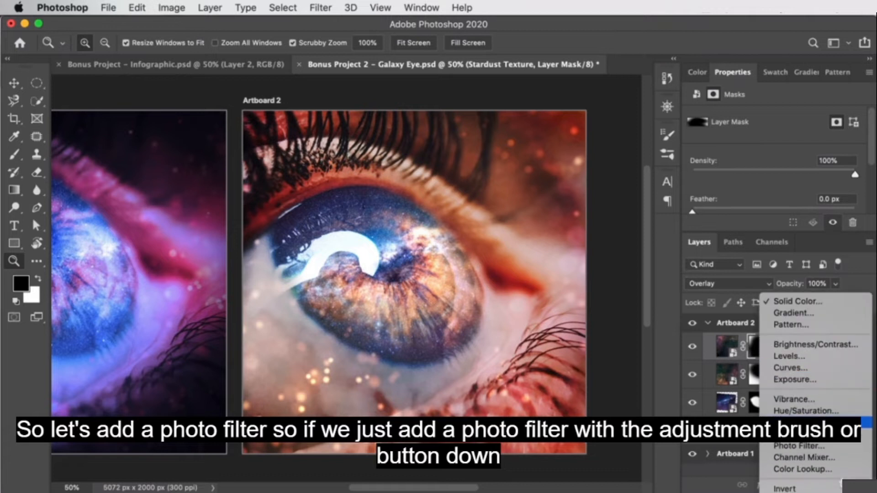
left_click(798, 446)
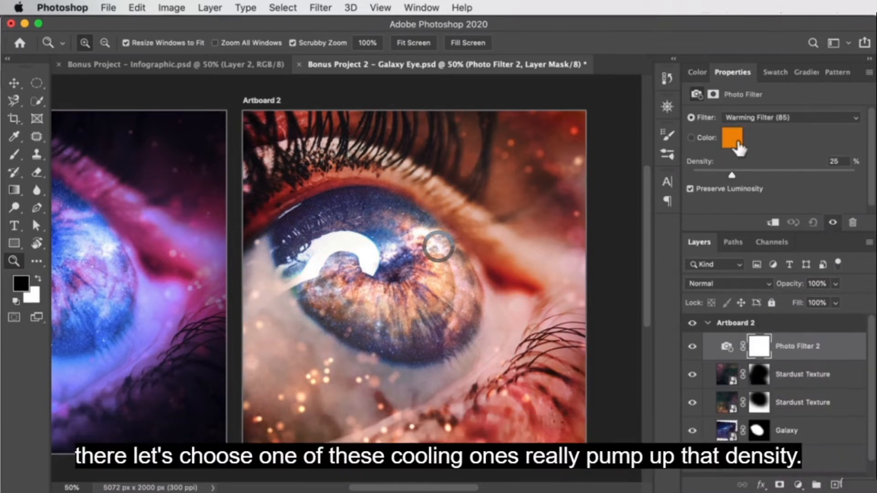
left_click(736, 117)
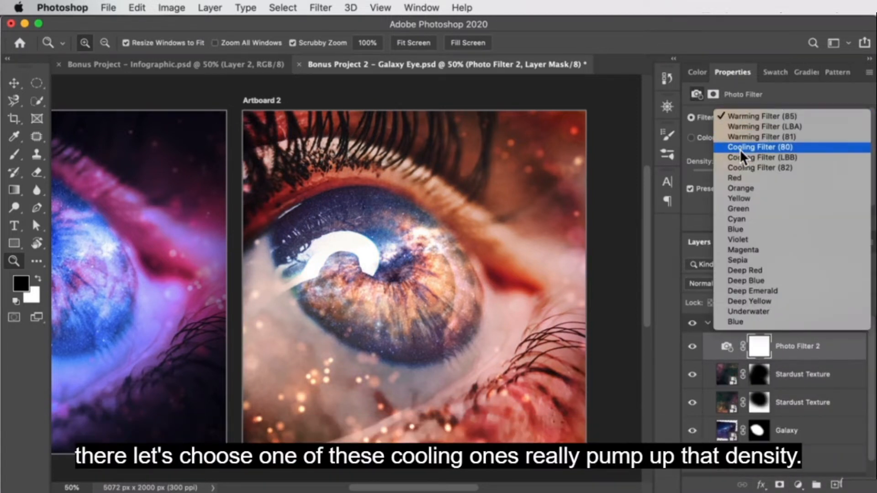
left_click(740, 147)
left_click(748, 114)
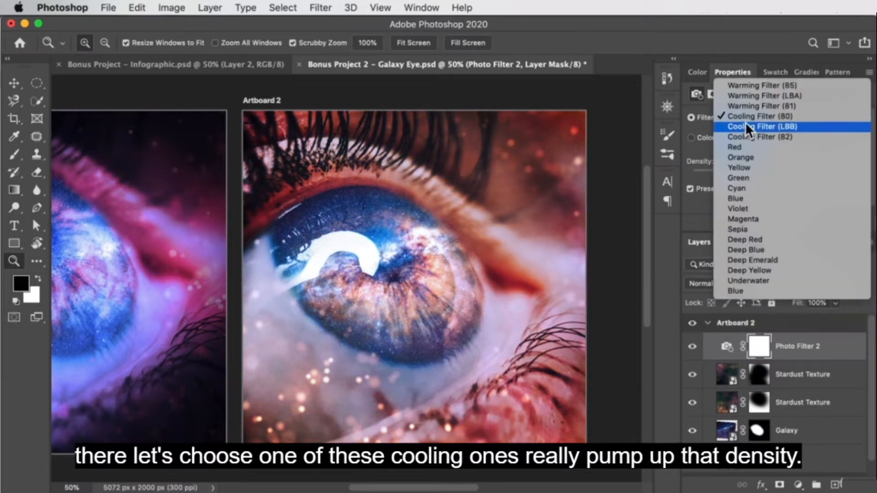
left_click(744, 124)
left_click_drag(732, 175, 770, 174)
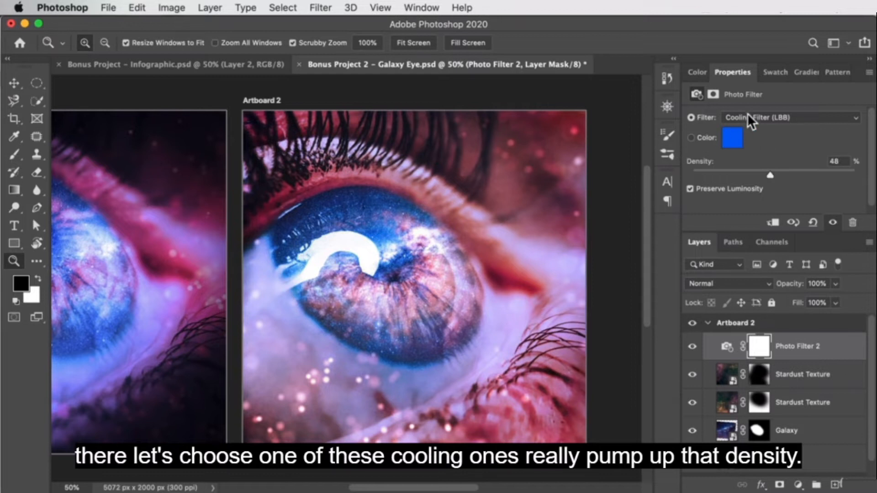
Switch the photo filter to a custom deep blue color and raise its density to 74%
left_click(731, 137)
mouse_move(676, 180)
left_mouse_down()
mouse_move(676, 147)
mouse_move(652, 141)
mouse_move(698, 117)
left_mouse_up()
left_click(815, 72)
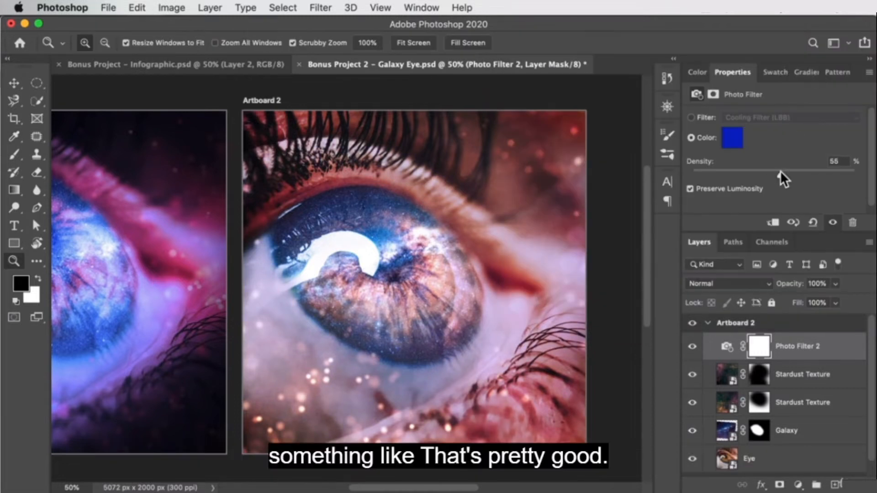
mouse_move(174, 259)
left_mouse_down()
mouse_move(245, 223)
mouse_move(372, 261)
mouse_move(181, 249)
left_mouse_up()
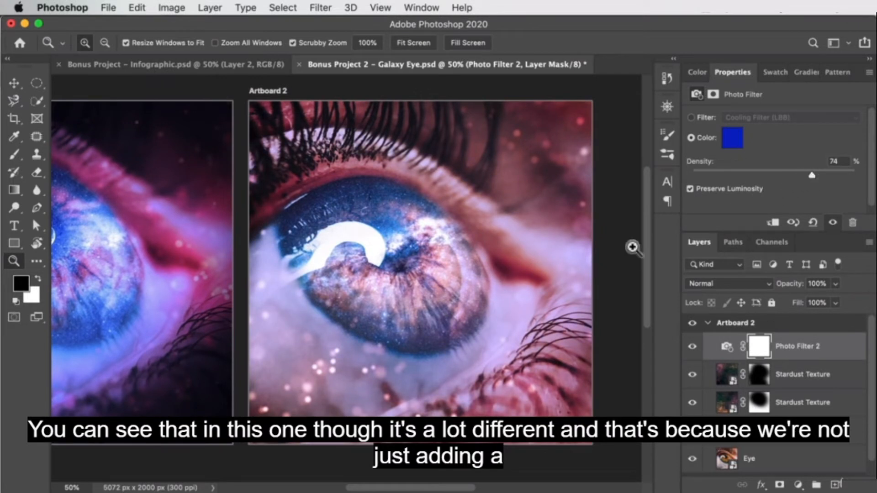
Create a solid black (000000) color fill layer and place it directly below Photo Filter 2
left_click(782, 466)
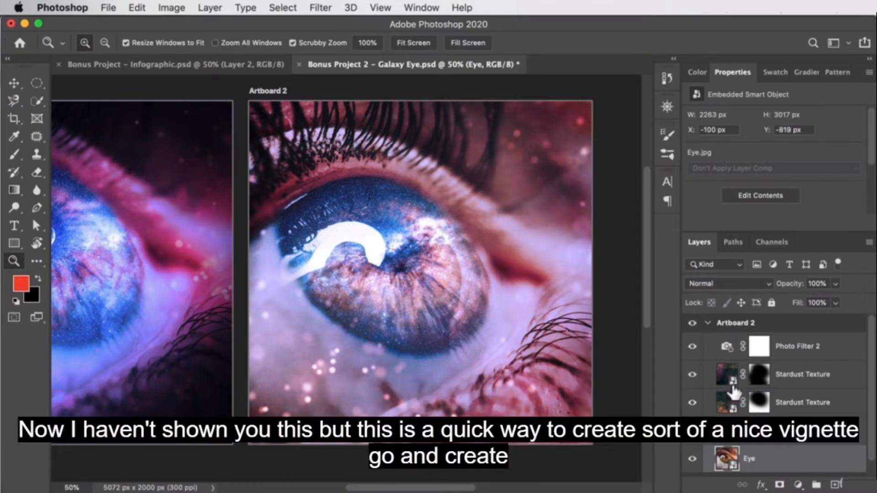
left_click(798, 486)
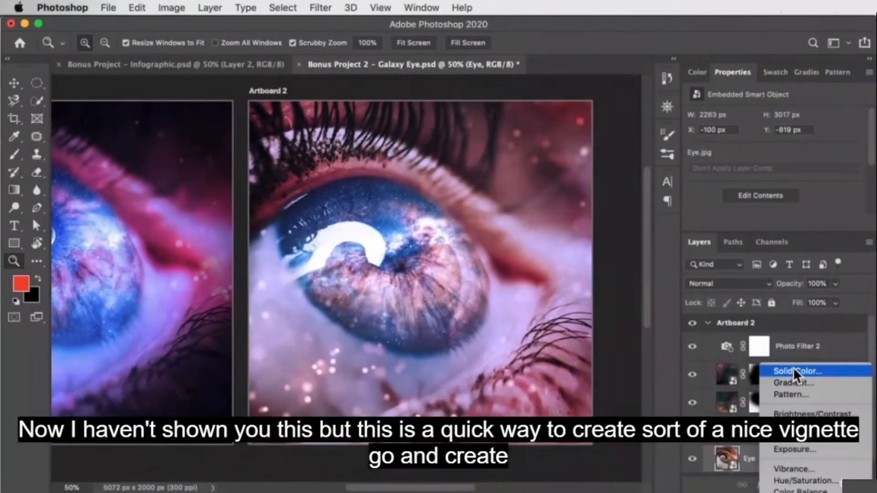
left_click(794, 370)
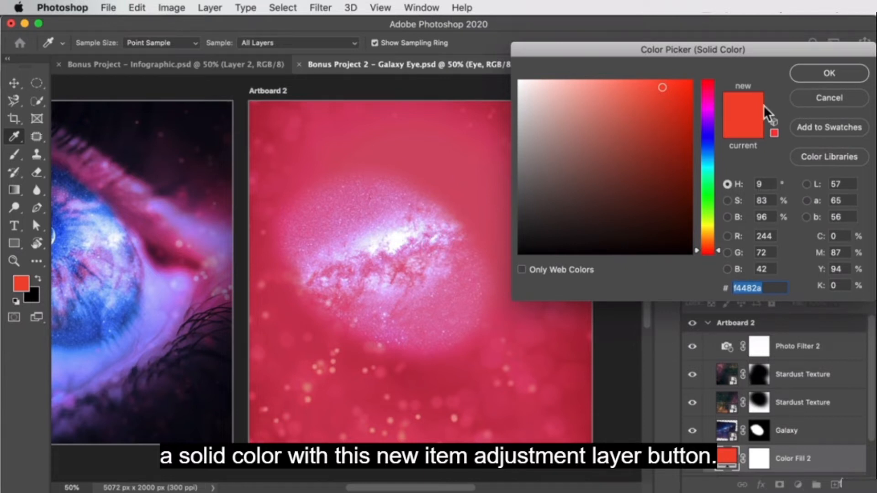
left_click_drag(642, 169, 340, 356)
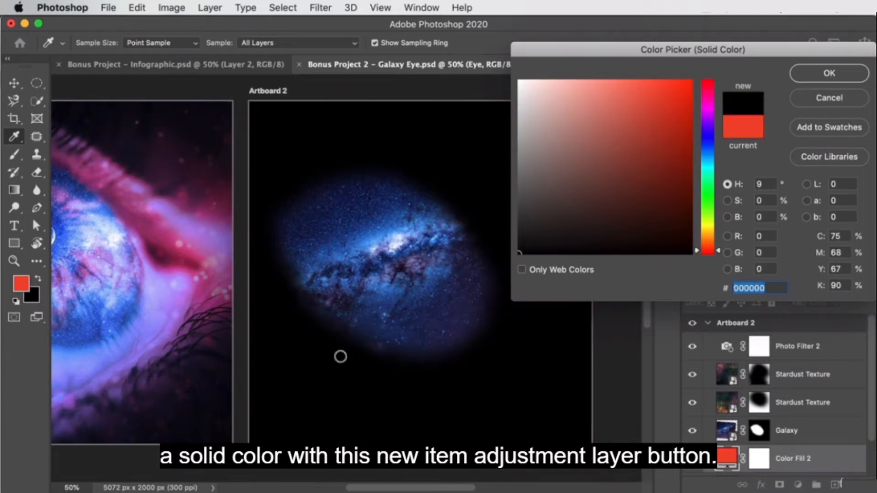
left_click(829, 76)
left_click_drag(812, 449, 813, 354)
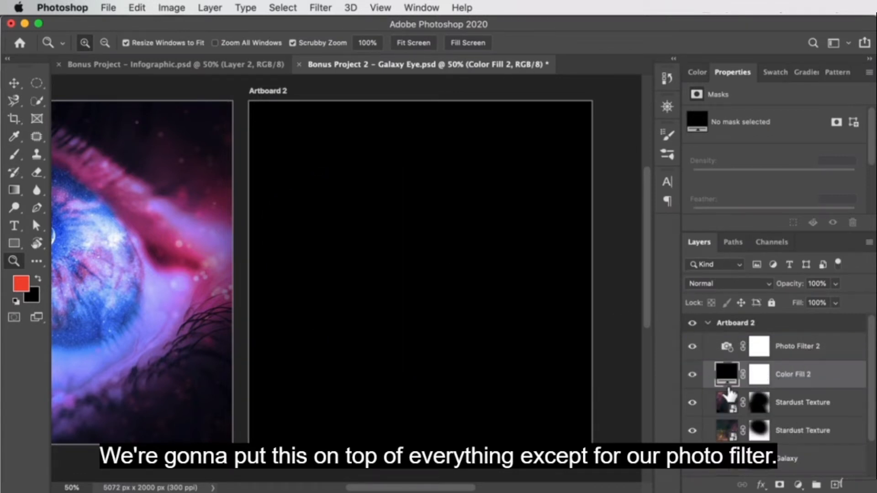
Paint black on the black fill layer's mask over the eye with a very large soft brush to form a vignette
left_click(761, 375)
key("b")
left_click_drag(379, 258, 594, 286)
mouse_move(404, 273)
left_mouse_down()
mouse_move(397, 382)
mouse_move(382, 170)
mouse_move(379, 179)
left_mouse_up()
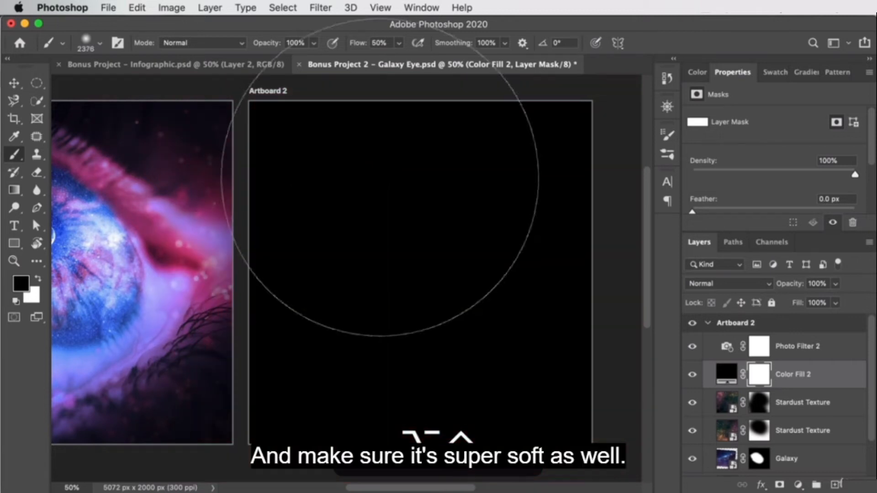
left_click_drag(413, 274, 420, 267)
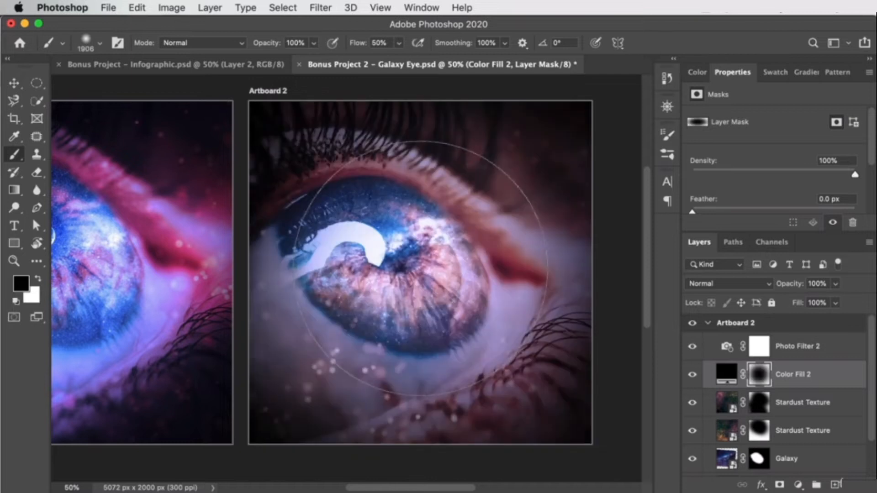
left_click(437, 267)
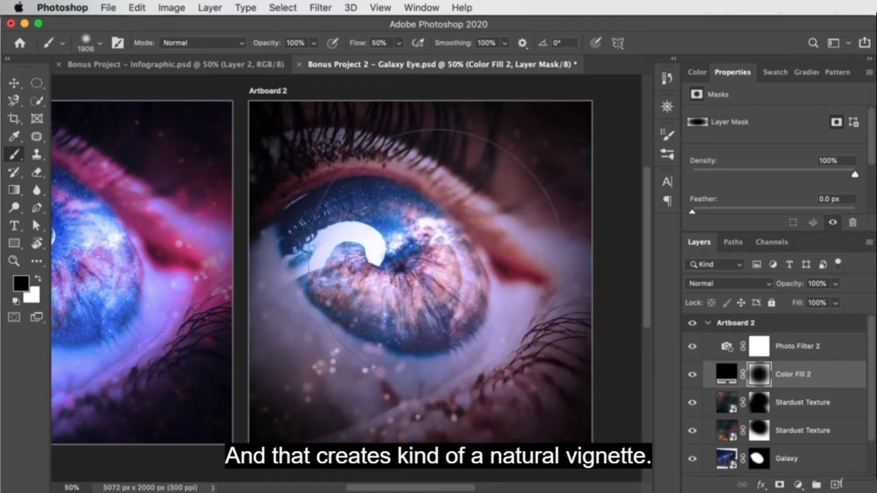
Compare the two artboards and raise the density of Photo Filter 2 to 87%
key("v")
key("z")
left_click(425, 258, "alt")
left_click(426, 258, "alt")
scroll(406, 260, "left", 5)
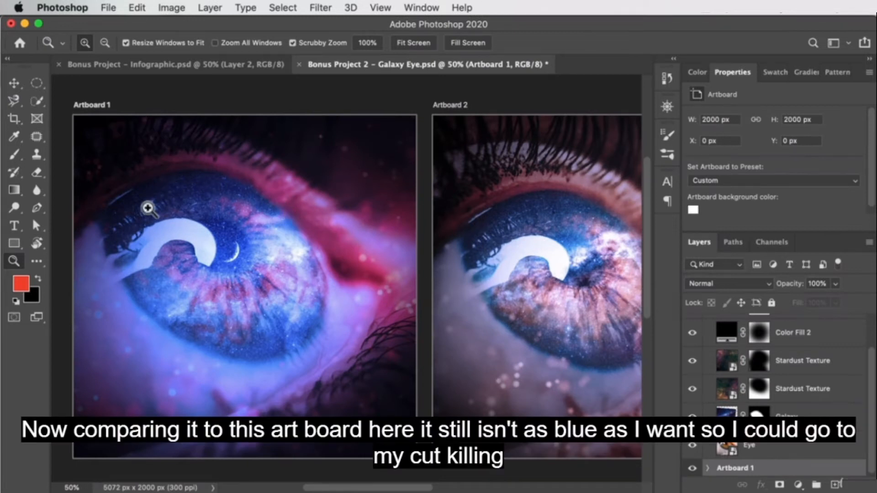
scroll(147, 202, "right", 10)
scroll(829, 374, "up", 3)
left_click(800, 332)
left_click(802, 347)
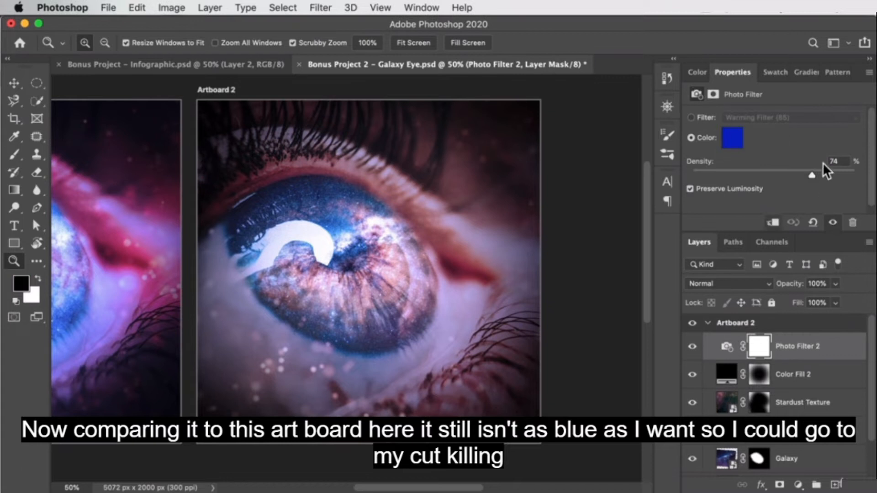
left_click_drag(814, 175, 824, 177)
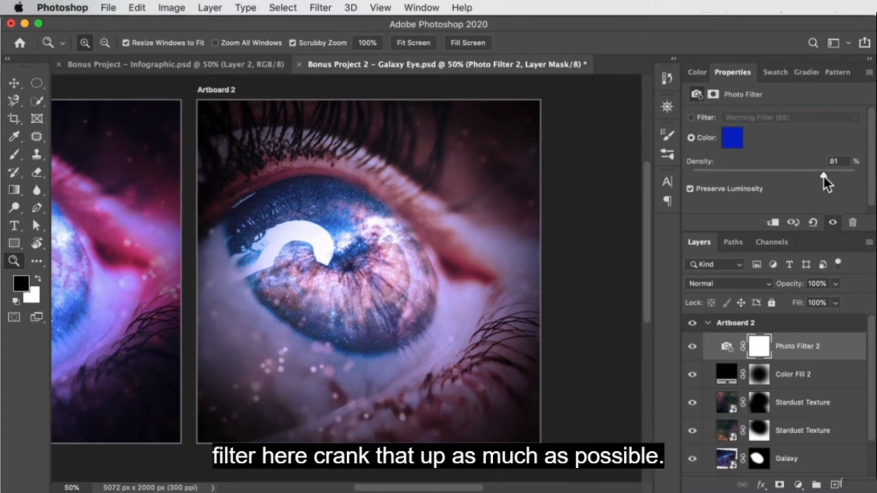
Change Photo Filter 2 from its custom color to the Cooling Filter (LBB) preset after trying Cooling Filter (80)
left_click(691, 118)
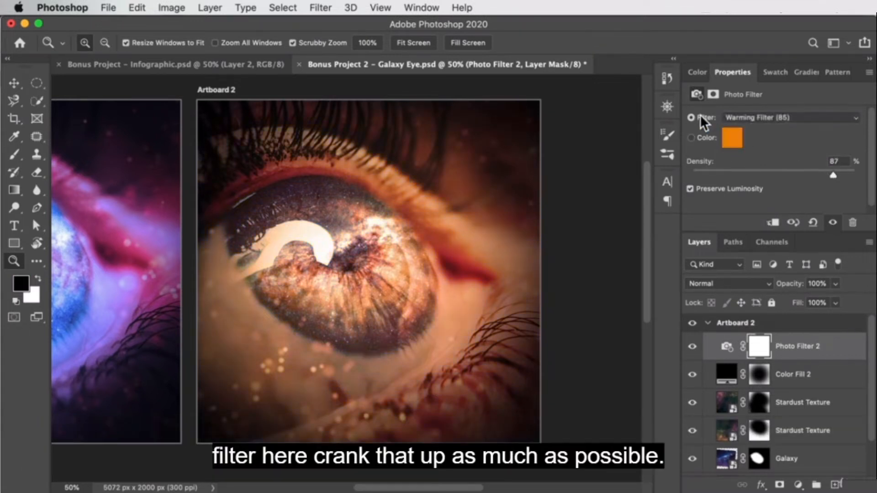
left_click(771, 116)
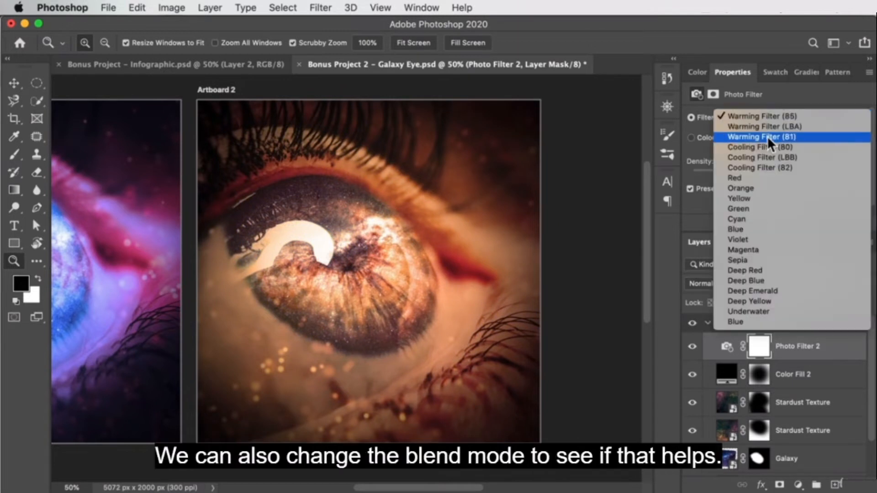
left_click(766, 150)
left_click(750, 114)
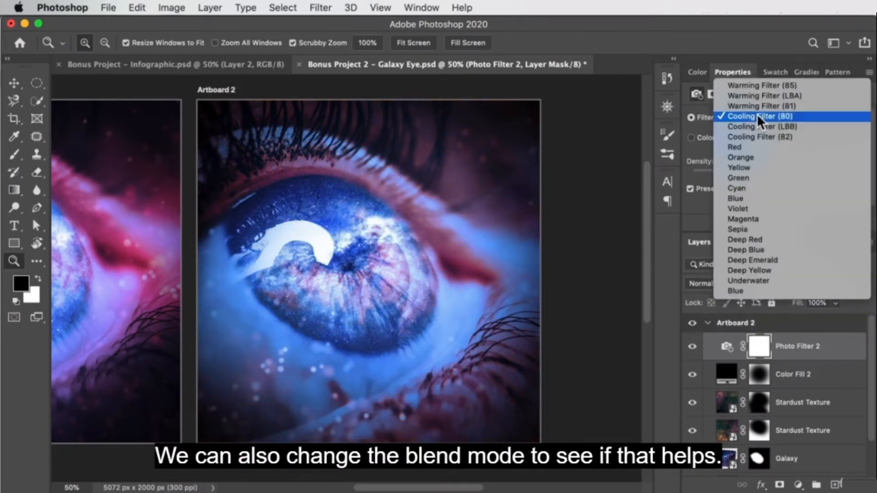
left_click(757, 127)
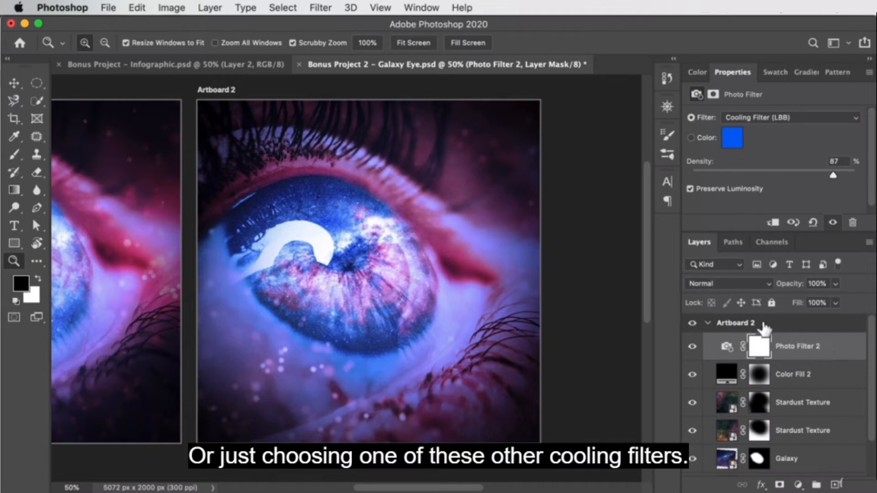
Set Photo Filter 2's blend mode to Multiply and its opacity to 50%
left_click(718, 284)
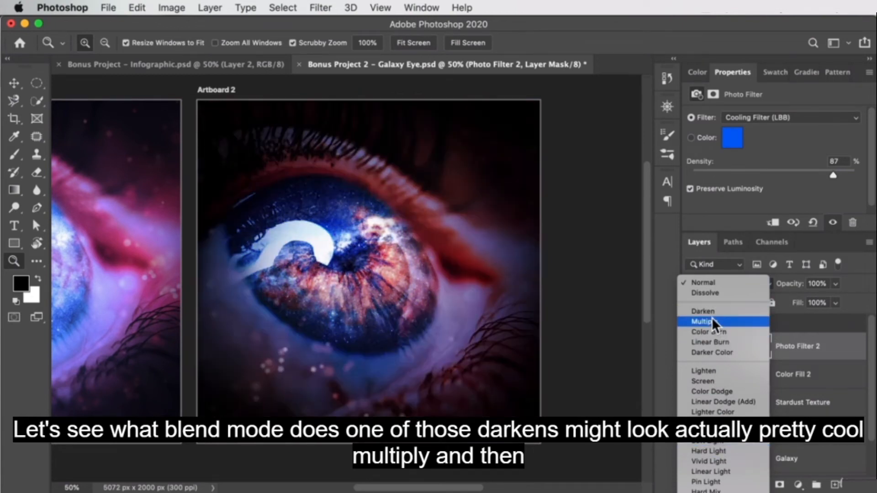
left_click(713, 321)
left_click(818, 283)
type("5")
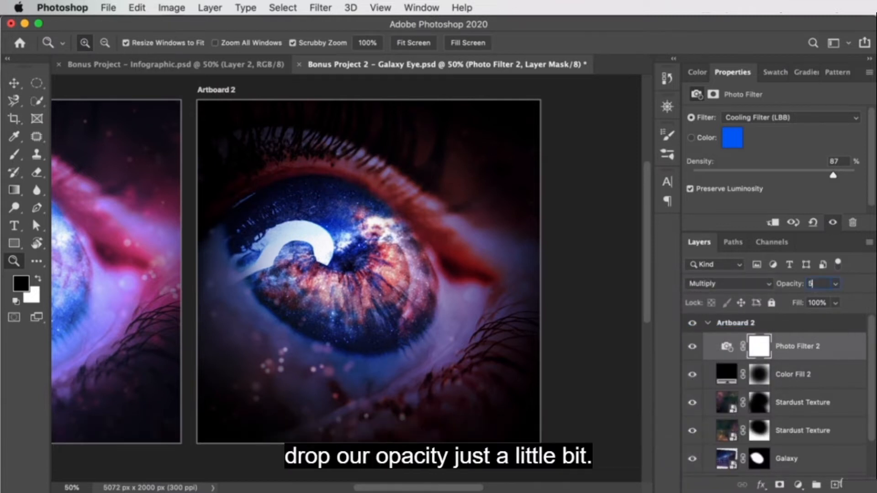
type("0")
key("Return")
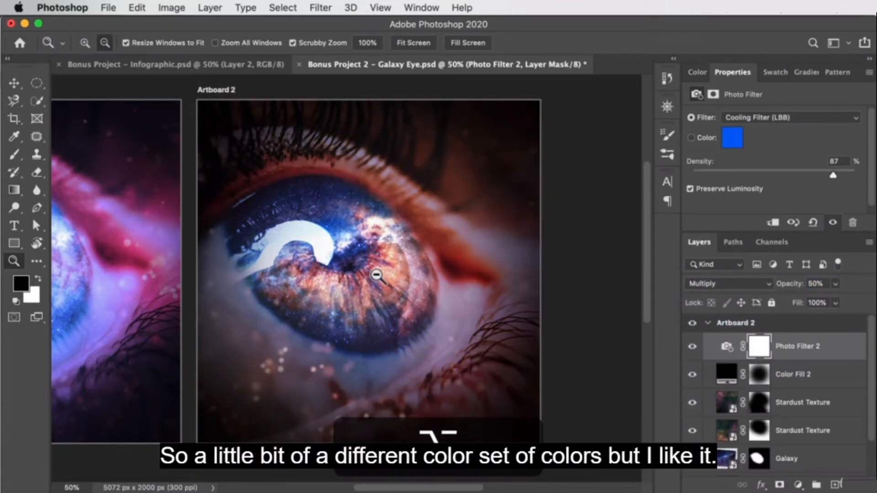
Bring both artboards into view, check the small moon on Artboard 1, and place the Moon.jpg image file into the document
left_click(288, 277, "alt")
left_click_drag(196, 274, 294, 276)
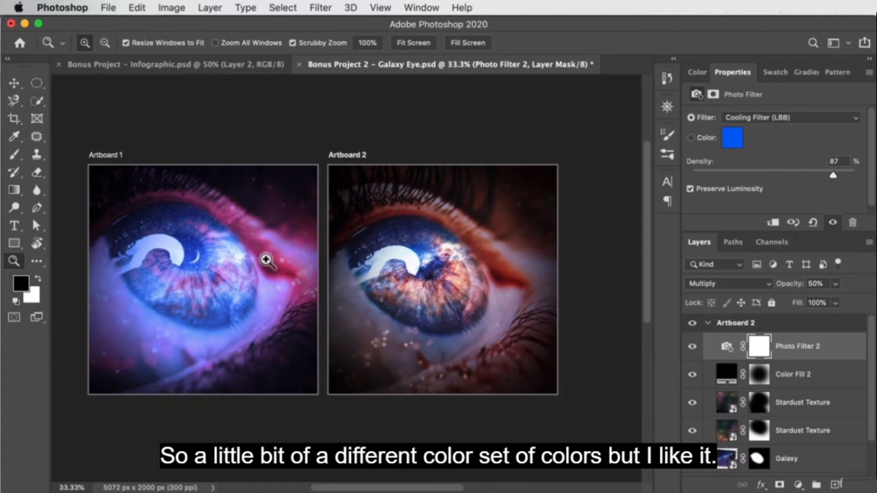
key("super+Tab")
left_click(381, 265)
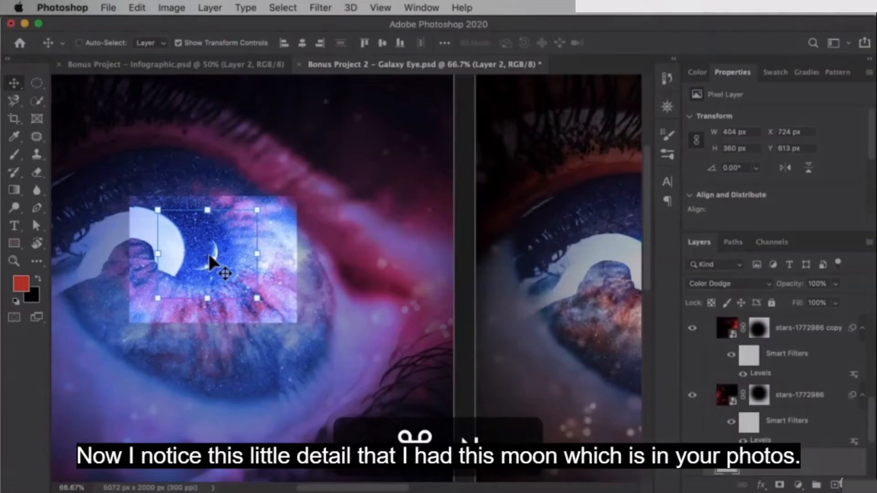
key("super+Tab")
key("super+Tab")
left_click_drag(598, 80, 559, 228)
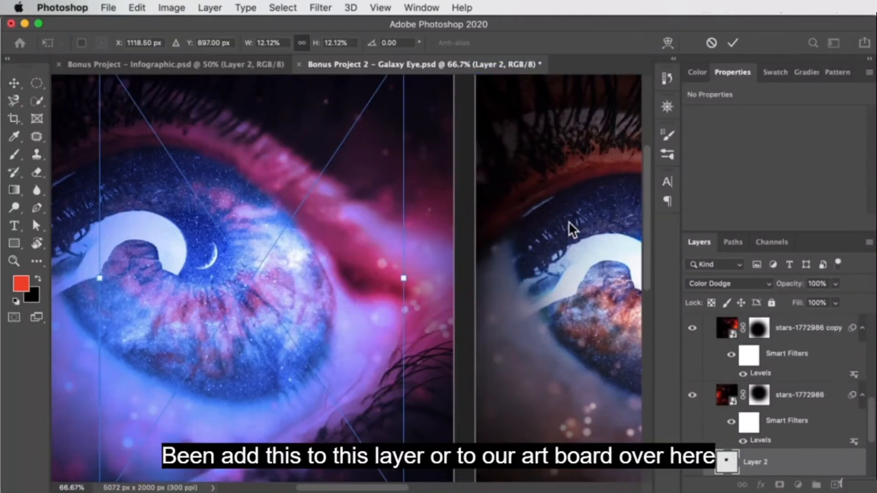
left_click_drag(329, 280, 304, 266)
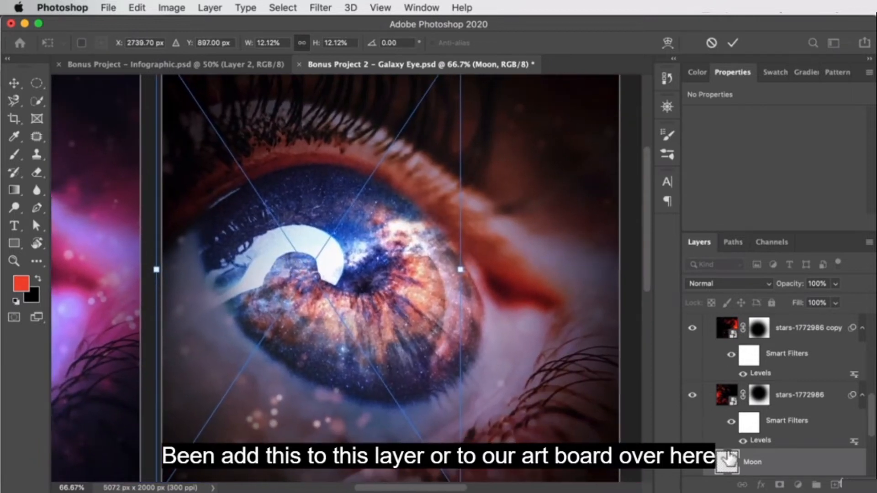
Move the Moon layer to the top of Artboard 2, directly above Photo Filter 2
left_click_drag(786, 466, 777, 328)
left_click_drag(812, 388, 404, 272)
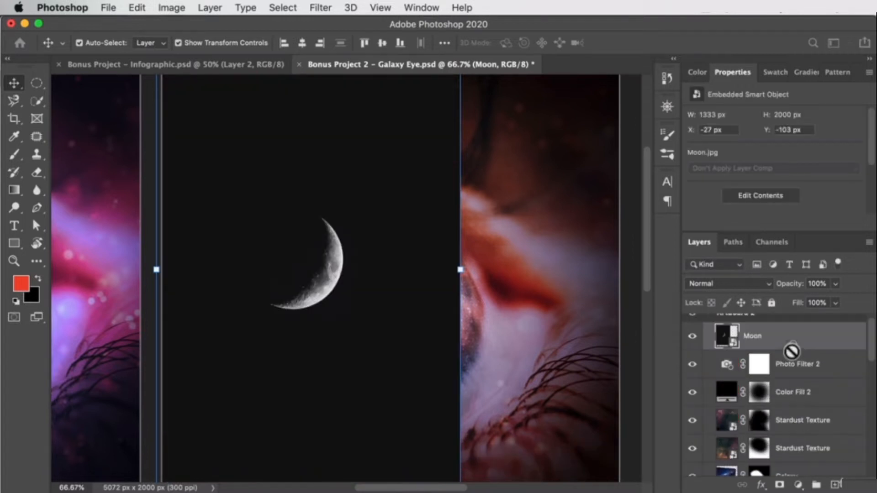
left_click_drag(787, 333, 783, 353)
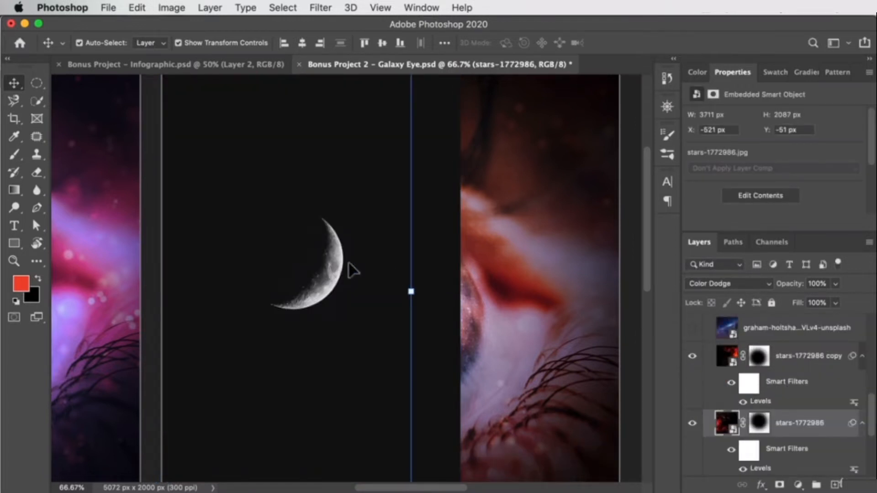
Scale the moon image down to about 714 × 1070 px and position it over the eye's pupil on Artboard 2
left_click_drag(301, 268, 398, 292)
key("super+t")
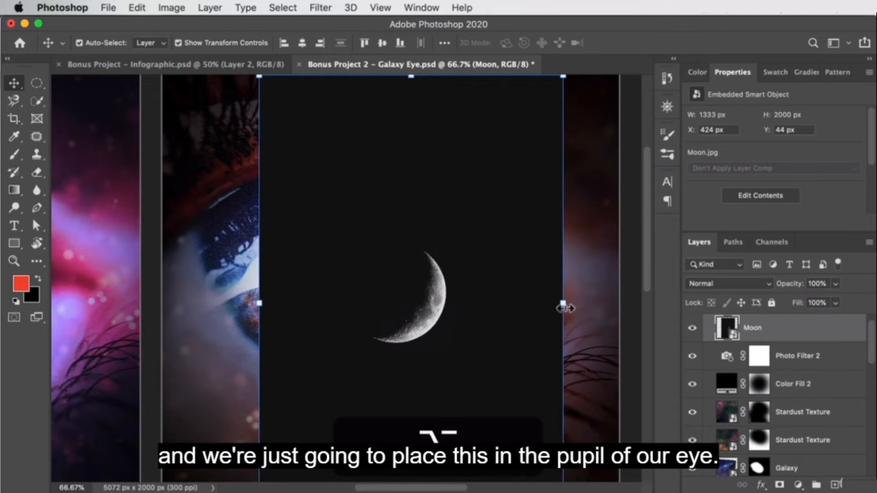
left_click_drag(528, 310, 491, 323)
left_click_drag(435, 323, 374, 296)
key("Return")
Set the Moon layer's blend mode to Lighten and shrink it to about 373 × 560 px inside the pupil
key("shift+plus")
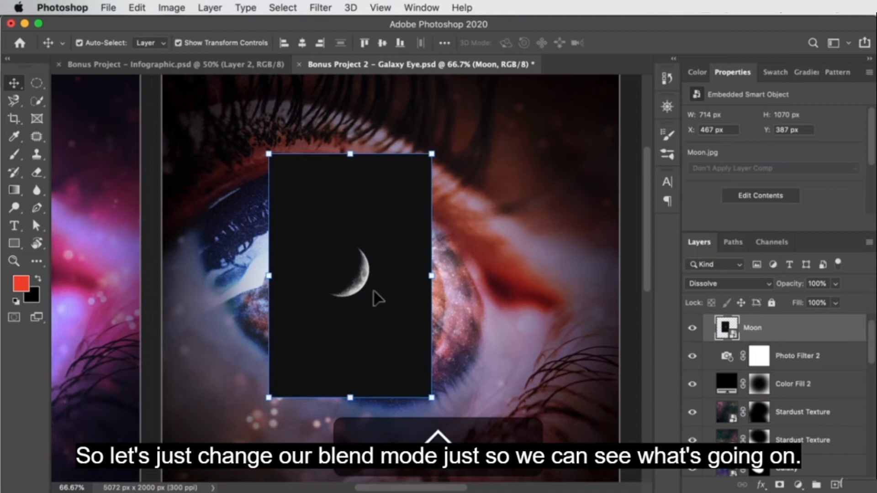
key("shift+plus")
key("shift+plus")
key("shift+plus")
key("shift+plus")
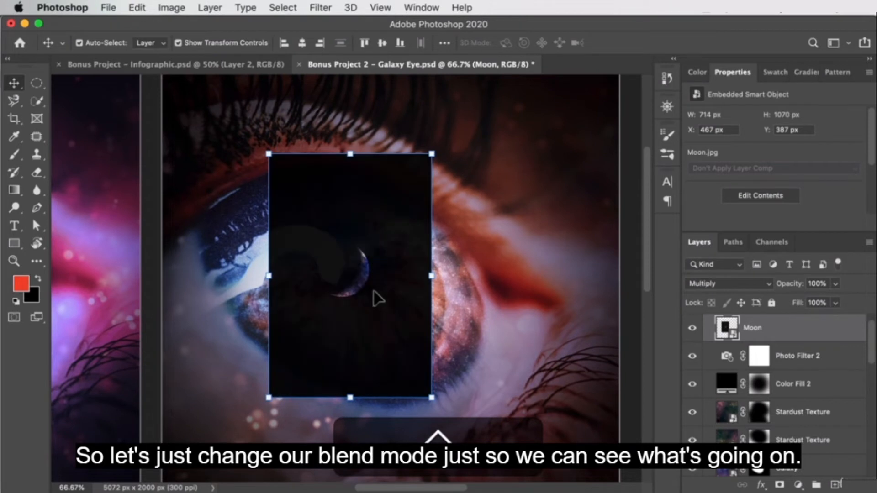
key("shift+plus")
key("shift+plus")
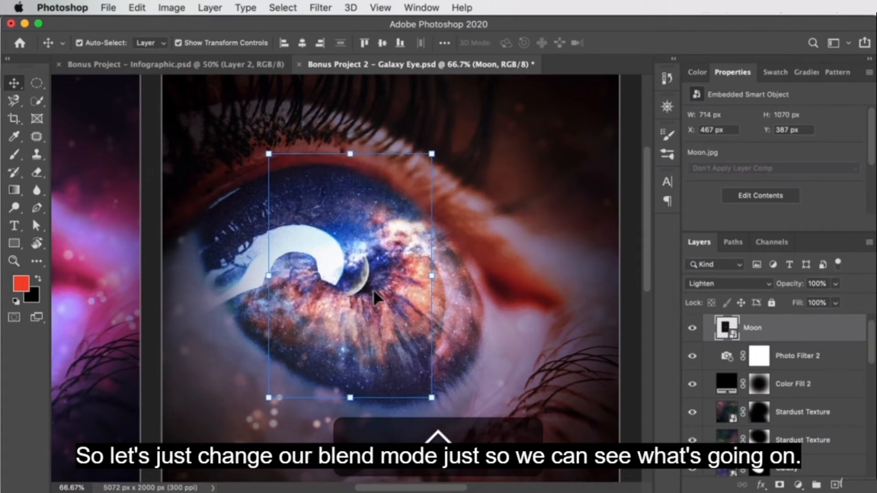
left_click_drag(437, 149, 383, 268)
left_click_drag(421, 173, 394, 214)
left_click_drag(356, 283, 376, 261)
left_click_drag(411, 200, 398, 218)
left_click_drag(372, 286, 378, 270)
Change the Moon layer's blend mode to Screen and reduce its size to about 355 × 533 px
left_click(706, 284)
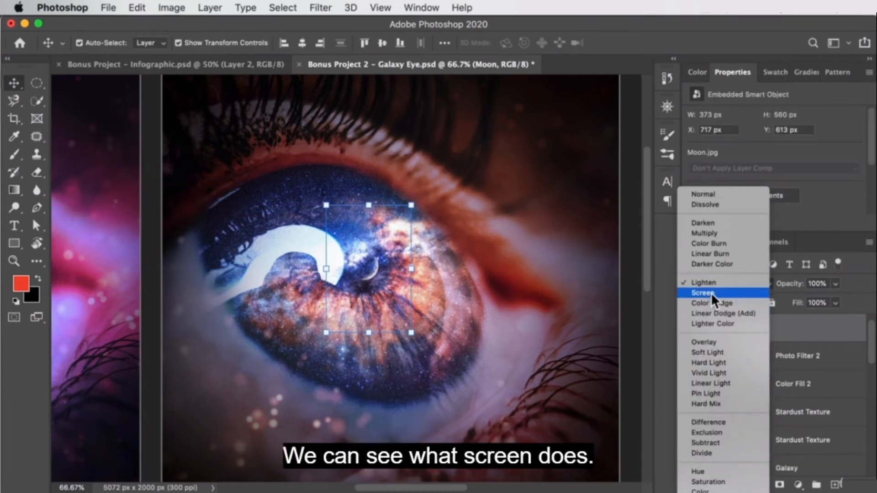
left_click(711, 291)
left_click_drag(404, 209, 407, 212)
key("Return")
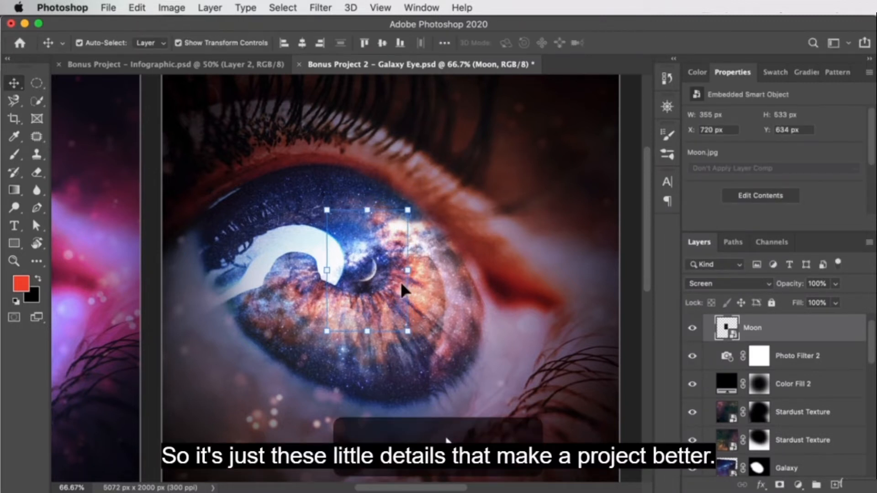
Compare the two eye artboards side by side and raise the opacity of Photo Filter 2
key("z")
left_click(431, 282, "alt")
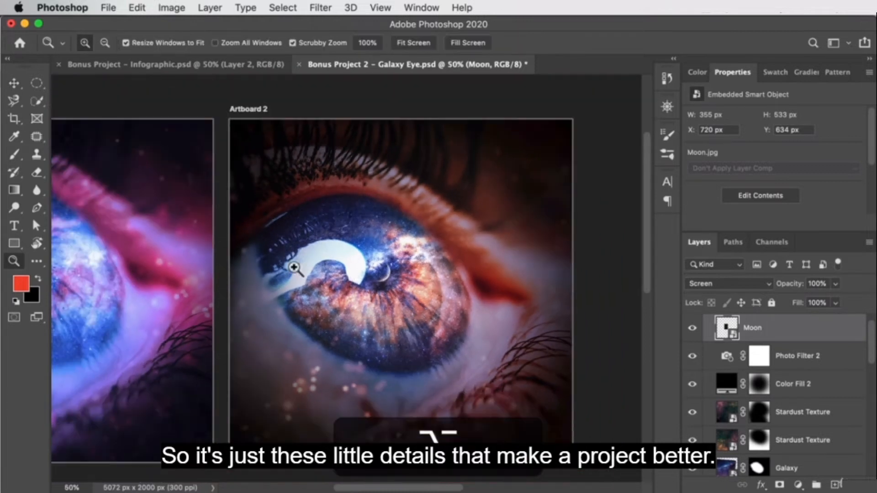
left_click(294, 267, "alt")
scroll(274, 229, "left", 5)
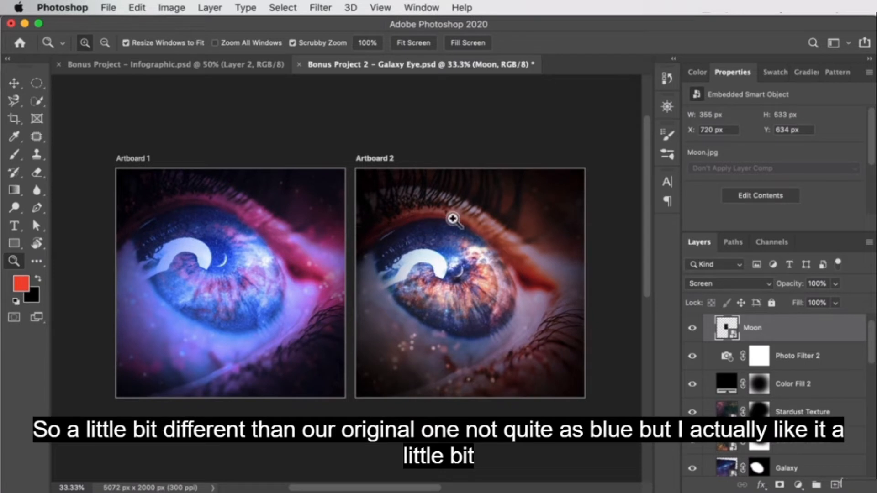
left_click(836, 352)
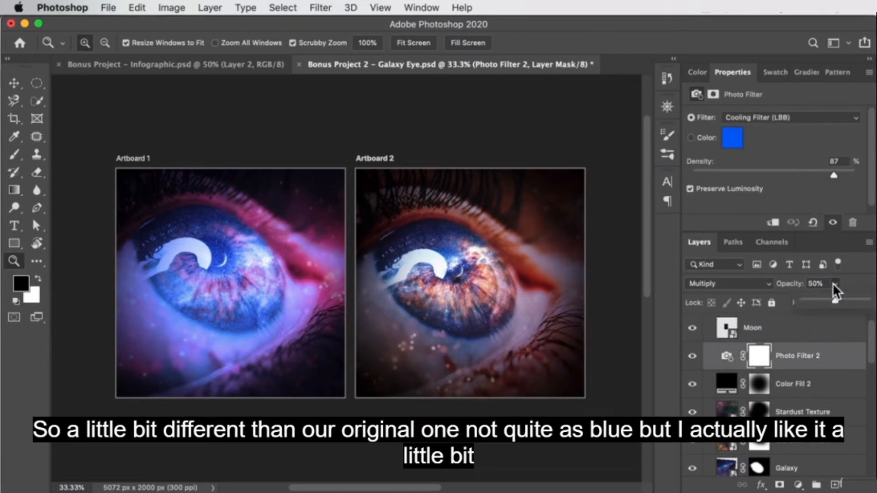
left_click_drag(854, 298, 846, 299)
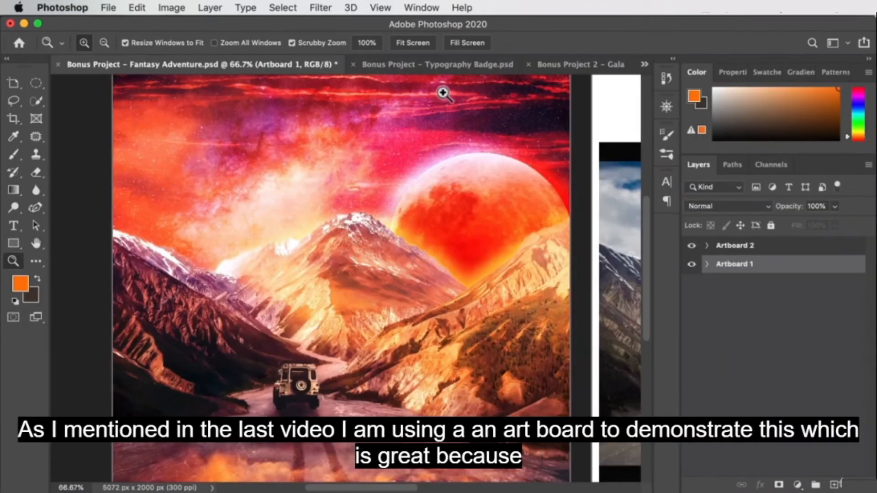
Examine the finished fantasy scene and its layer stack on Artboard 1, and compare it with the mountain photo on Artboard 2
left_click(439, 189, "alt")
left_click_drag(432, 190, 500, 201)
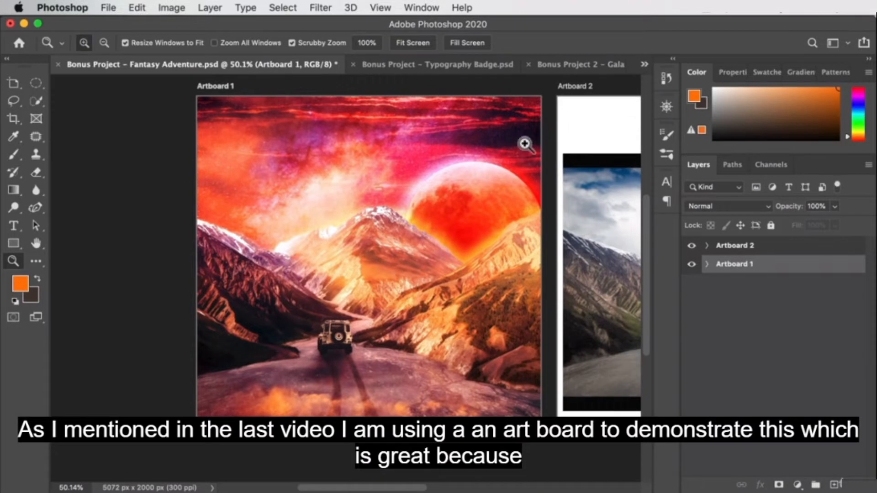
left_click_drag(475, 153, 366, 147)
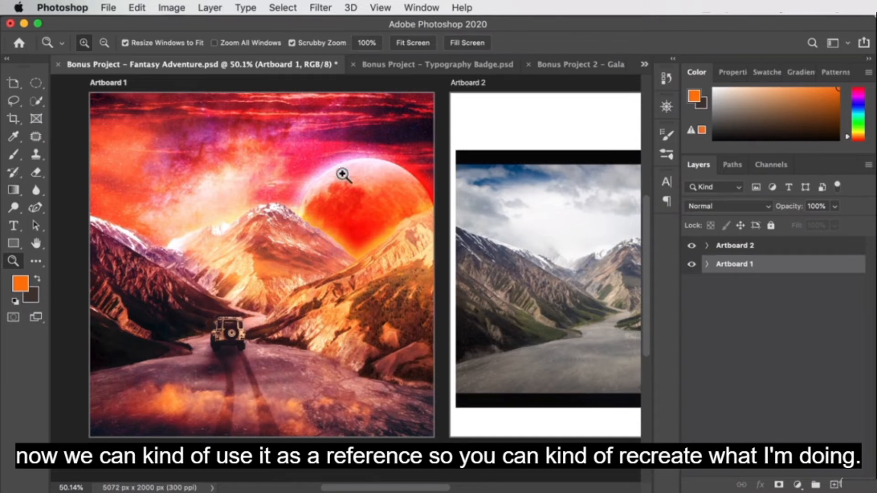
left_click(706, 264)
scroll(816, 300, "down", 3)
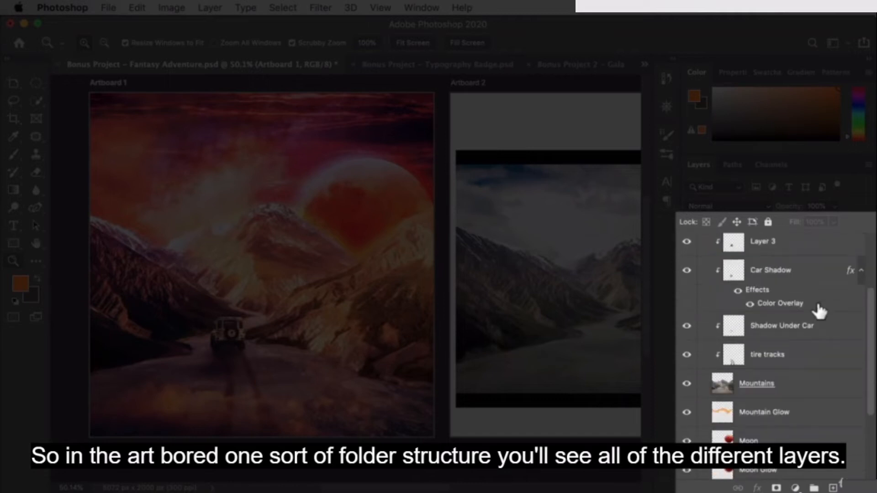
scroll(813, 299, "down", 4)
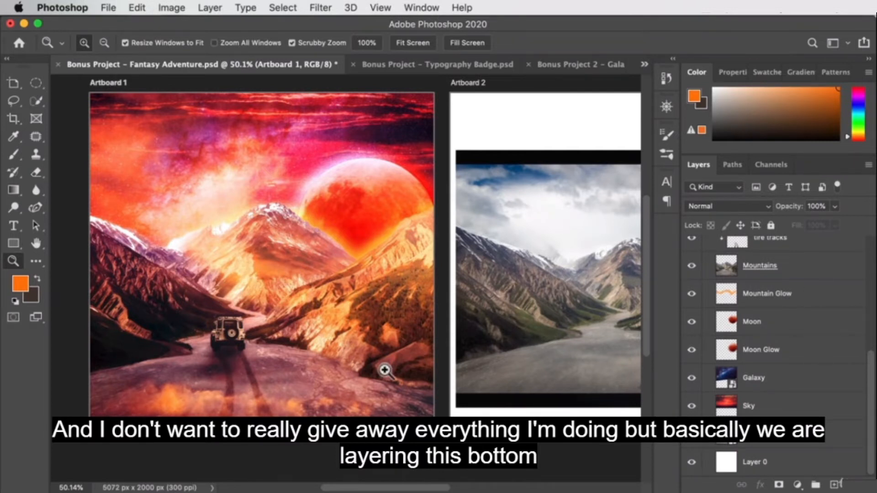
left_click_drag(524, 304, 370, 310)
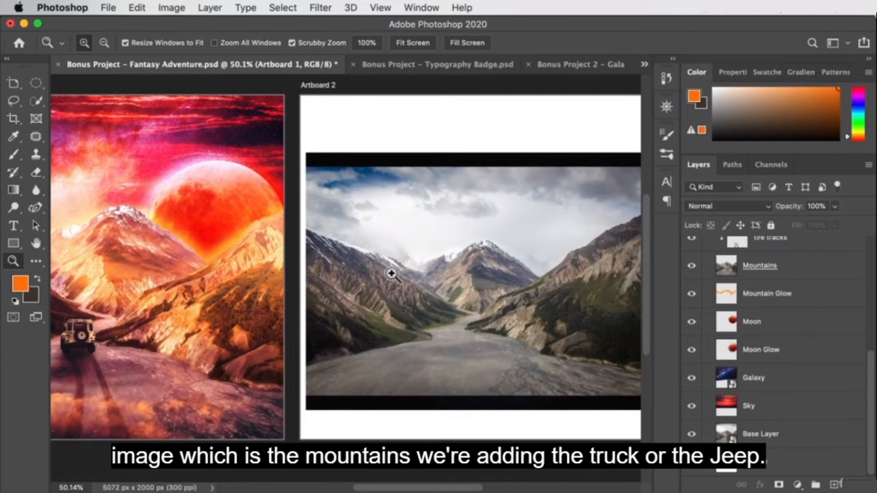
left_click_drag(228, 298, 266, 296)
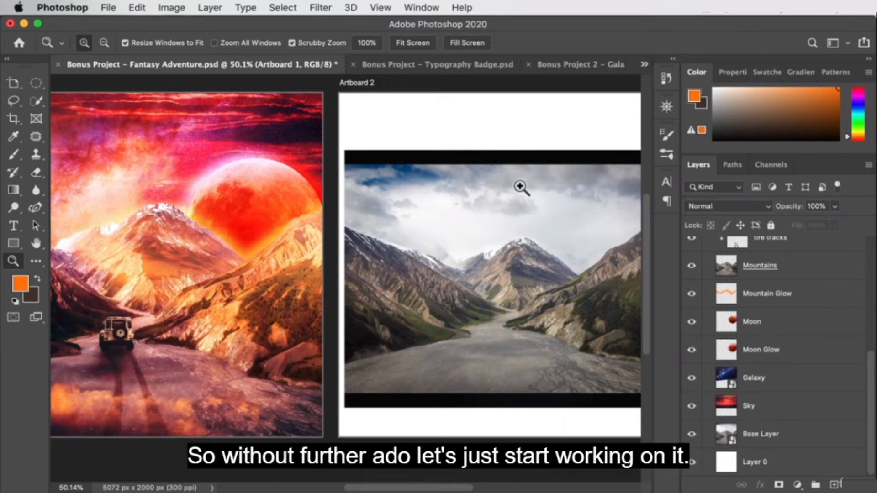
scroll(804, 354, "up", 3)
scroll(793, 380, "up", 3)
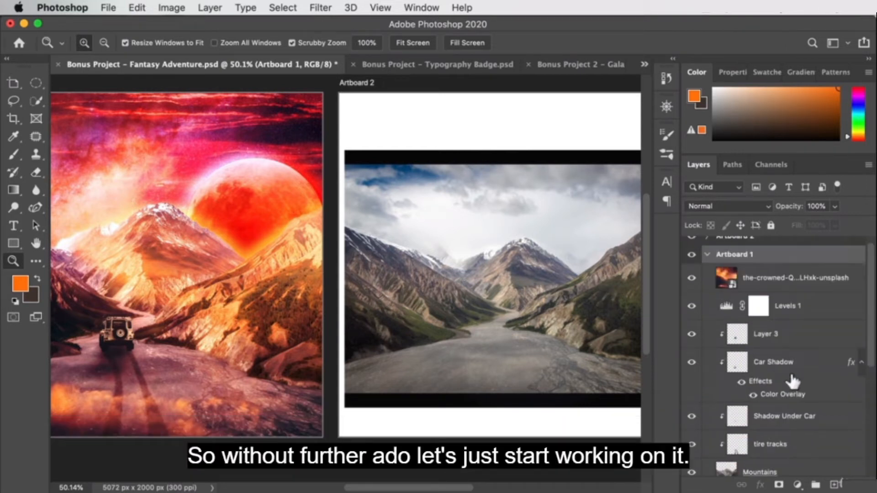
left_click(707, 255)
Hide Artboard 2's Sunset Sky, Moon, Jeep, Galaxy and Clouds layers and move the Valley Road layer below them
scroll(548, 280, "right", 5)
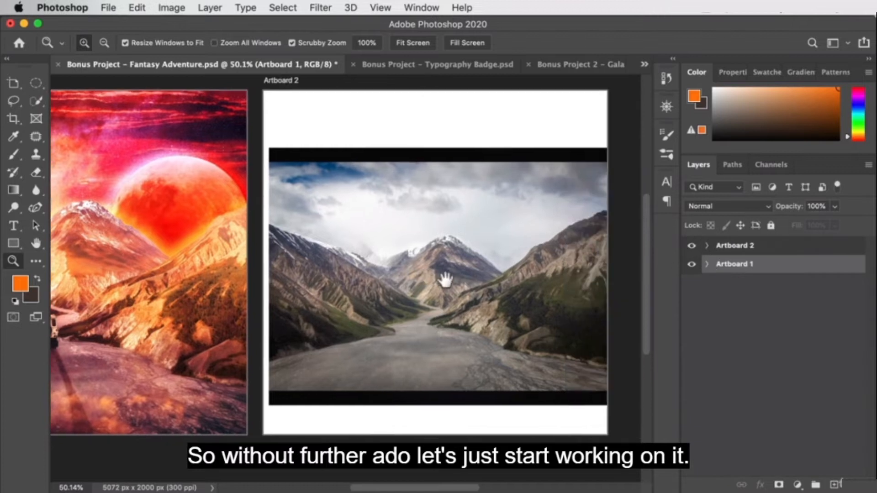
left_click(707, 246)
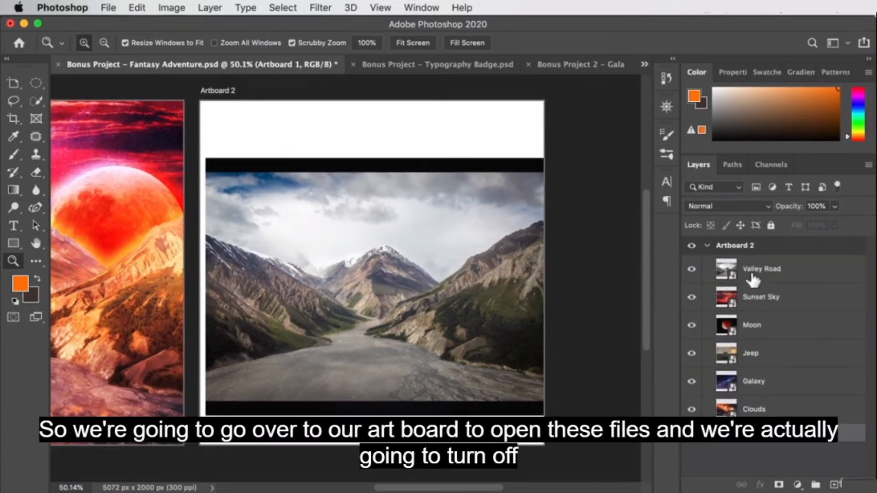
left_click_drag(696, 300, 691, 410)
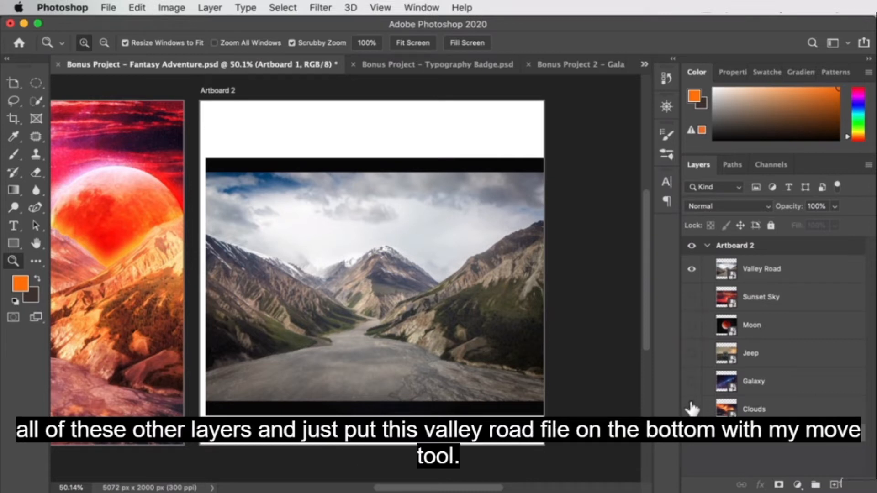
left_click_drag(788, 270, 796, 414)
Enlarge the Valley Road photo proportionally and position it so it covers all of Artboard 2
key("v")
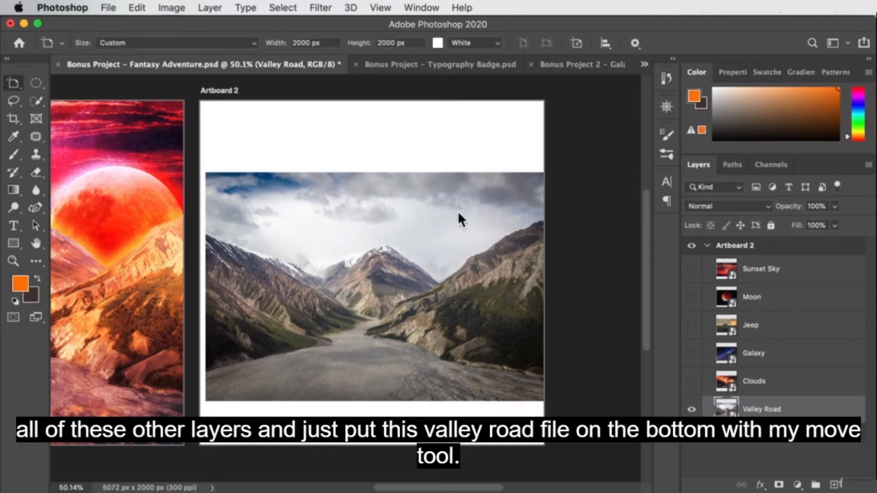
key("shift+v")
left_click_drag(549, 169, 606, 93)
left_click_drag(380, 219, 373, 193)
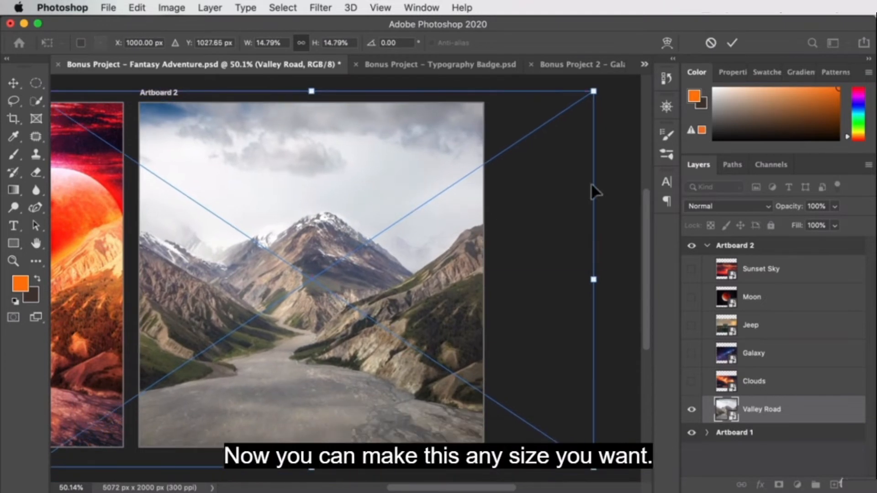
left_click_drag(594, 91, 571, 104)
left_click_drag(377, 184, 382, 178)
Widen Artboard 2 by extending its right edge almost to the right side of the Valley Road photo
left_click(17, 81)
left_click(56, 93)
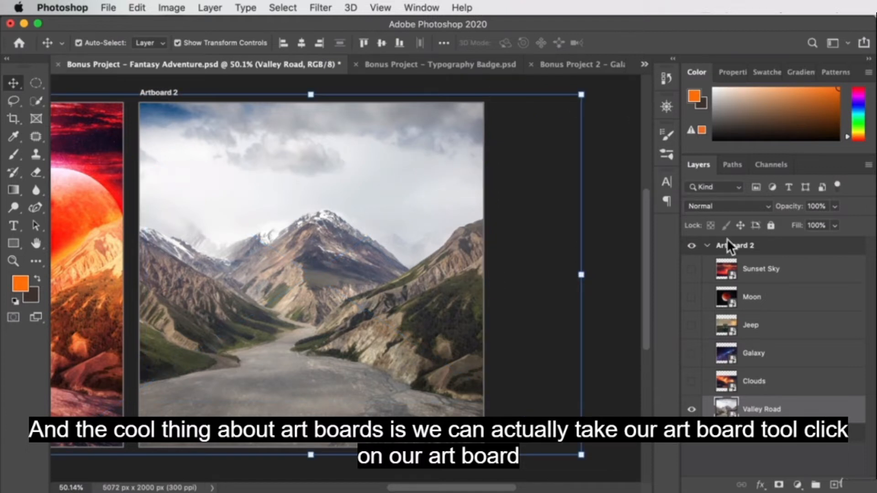
left_click(760, 246)
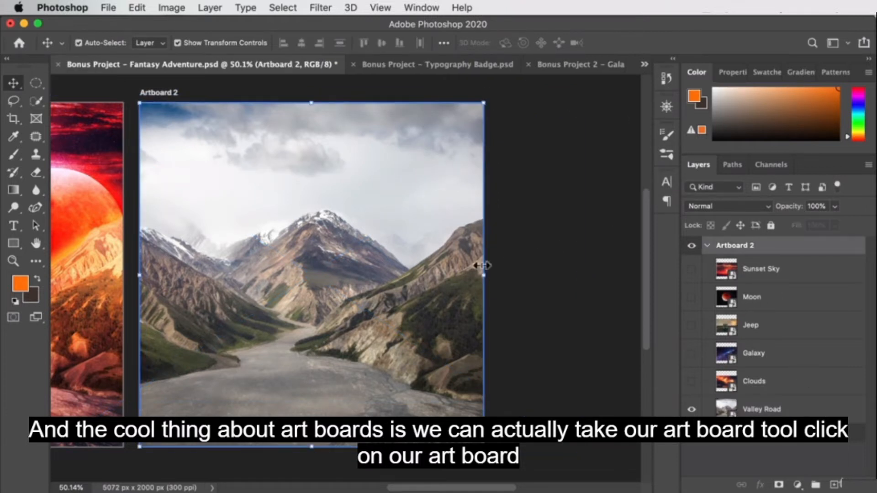
left_click_drag(486, 272, 564, 273)
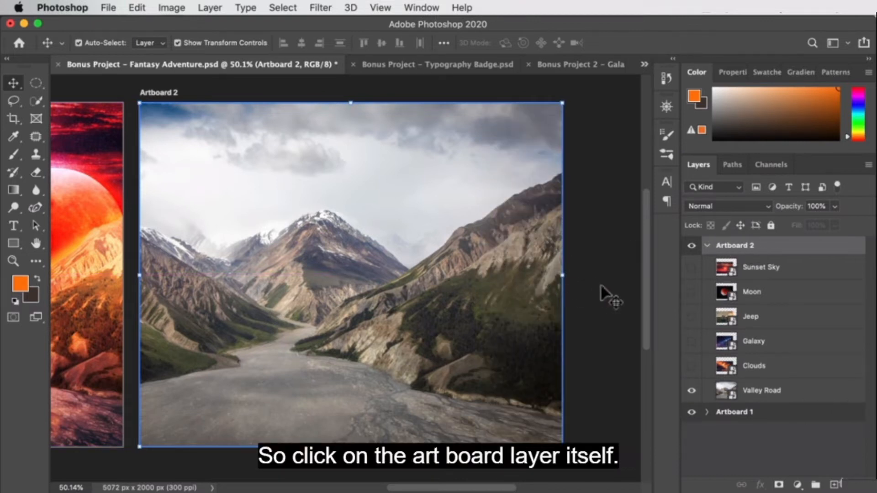
Shift the Valley Road photo right within the widened artboard so the central mountain peak sits slightly right of the middle
key("v")
key("v")
left_click_drag(335, 220, 398, 221)
key("space")
left_click_drag(201, 233, 165, 222)
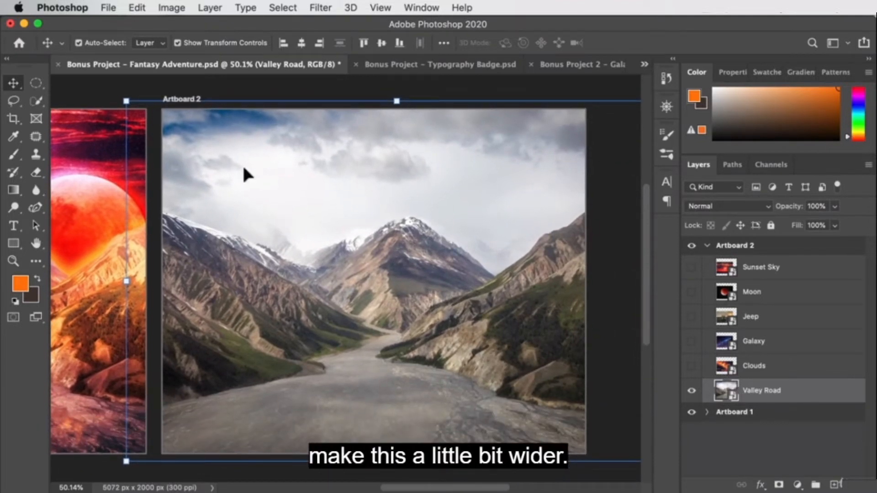
Review the sky, galaxy and moon on Artboard 1 against the valley photo, and select the Valley Road layer
left_click(746, 427)
key("space")
left_click_drag(333, 319, 587, 324)
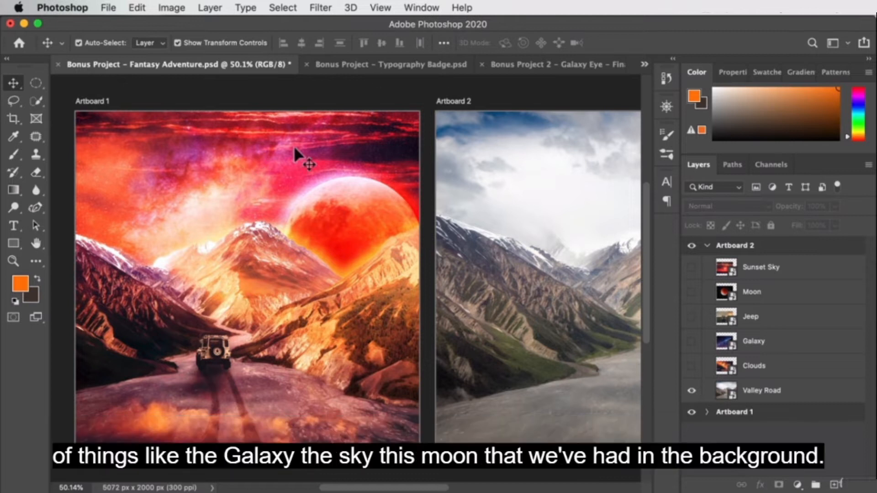
left_click_drag(515, 279, 239, 282)
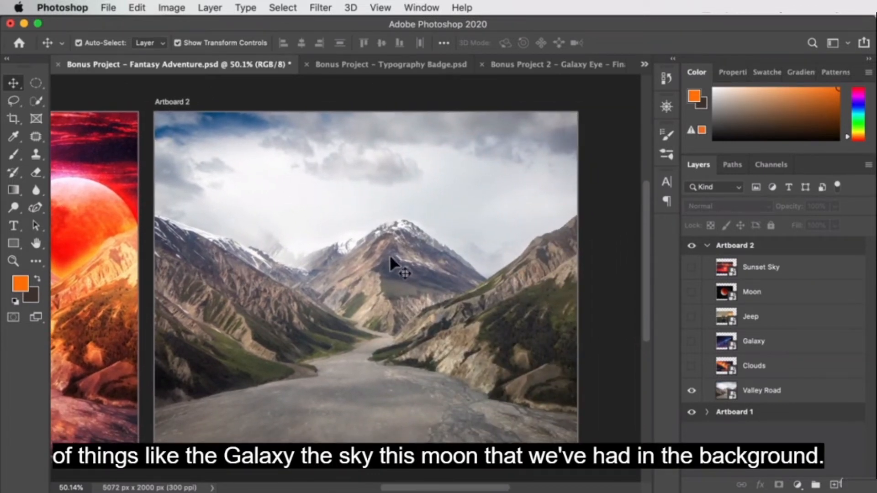
left_click(800, 392)
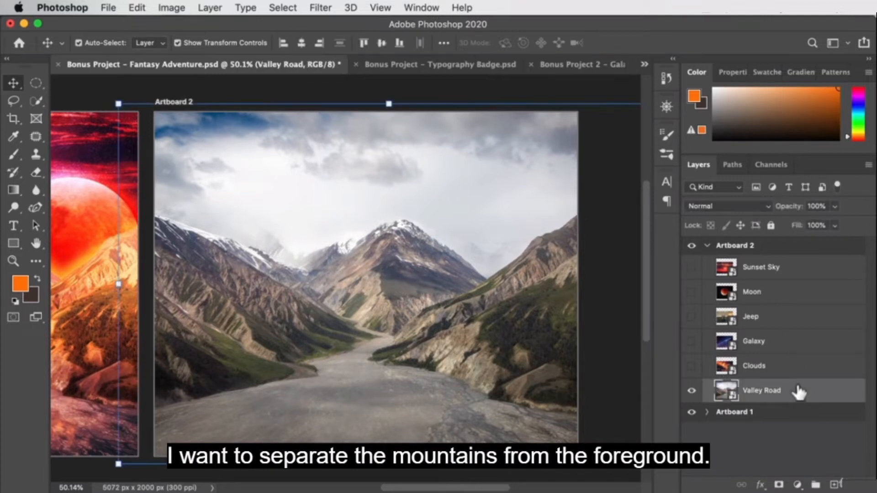
Select the mountains and valley floor of the Valley Road photo with the Quick Selection tool, leaving the sky out
left_click(36, 101)
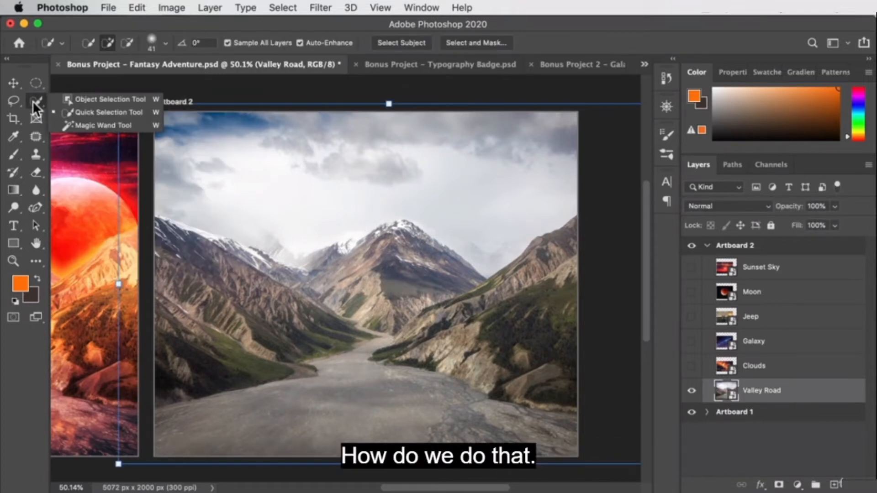
left_click(91, 112)
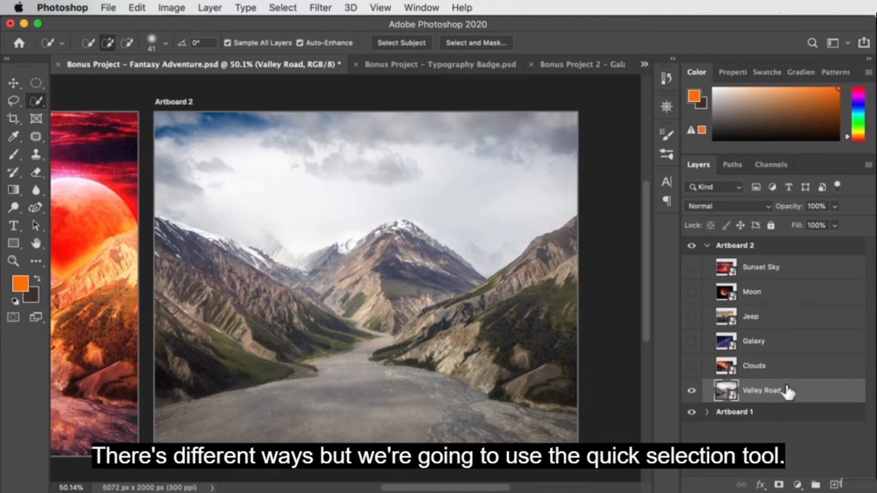
mouse_move(174, 236)
left_mouse_down()
mouse_move(206, 283)
mouse_move(283, 340)
left_mouse_up()
mouse_move(170, 248)
left_mouse_down()
mouse_move(425, 281)
mouse_move(472, 319)
left_mouse_up()
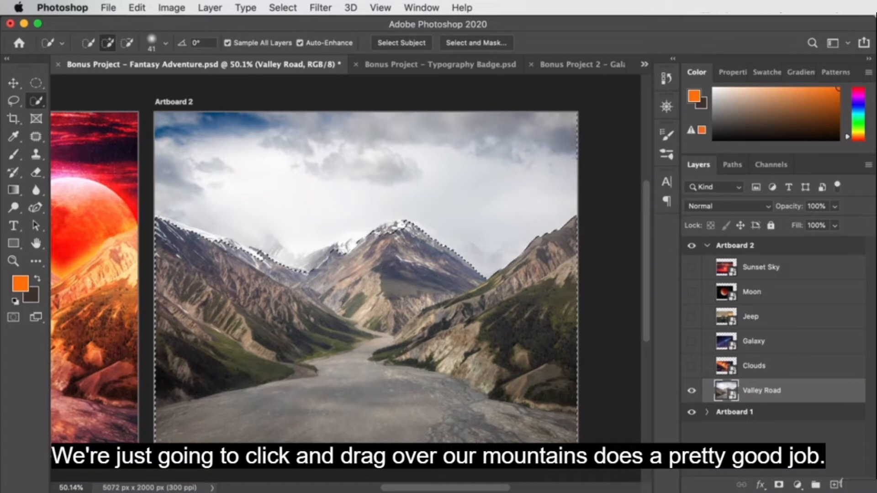
Add the snowy ridge and summit of the central mountain to the selection
key("alt")
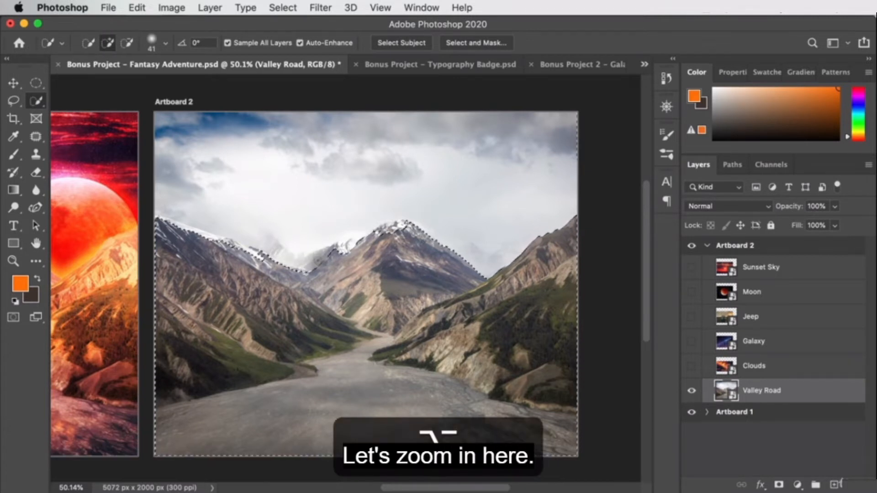
key("z")
left_click(315, 256)
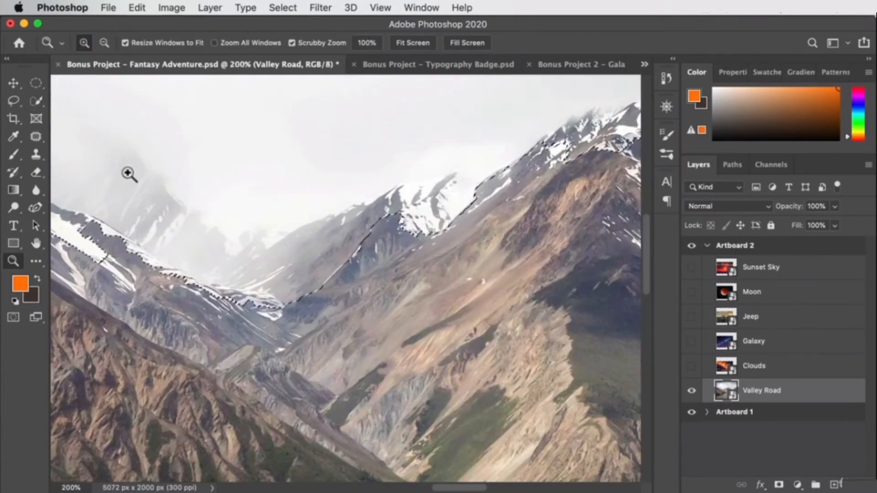
left_click(37, 101)
left_click(355, 217)
mouse_move(272, 263)
left_mouse_down()
mouse_move(299, 290)
mouse_move(475, 208)
mouse_move(411, 206)
mouse_move(432, 198)
mouse_move(451, 206)
left_mouse_up()
left_click_drag(575, 173, 479, 277)
mouse_move(512, 224)
left_mouse_down()
mouse_move(496, 220)
mouse_move(550, 214)
mouse_move(548, 206)
mouse_move(558, 221)
left_mouse_up()
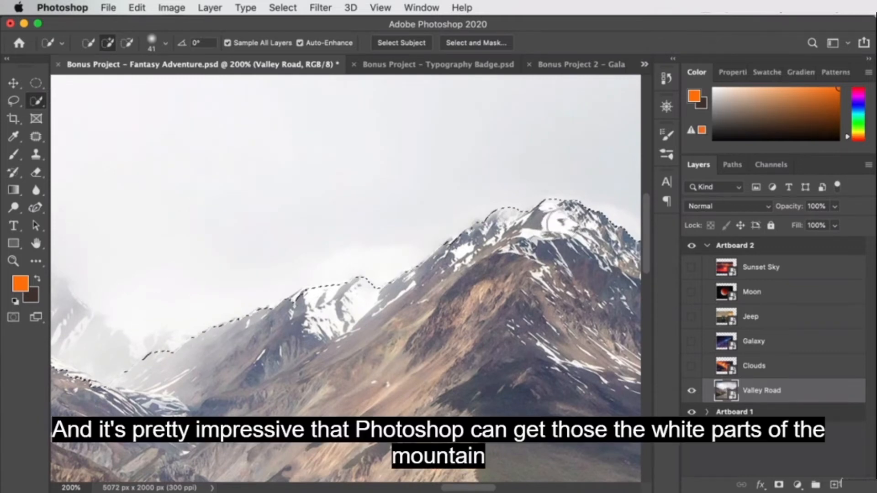
Extend the selection to the snowy crest of the left mountain at the artboard's edge
left_click_drag(274, 313, 578, 215)
mouse_move(418, 256)
left_mouse_down()
mouse_move(368, 237)
mouse_move(291, 175)
left_mouse_up()
mouse_move(157, 222)
left_mouse_down()
mouse_move(294, 289)
mouse_move(396, 322)
mouse_move(350, 277)
mouse_move(154, 214)
left_mouse_up()
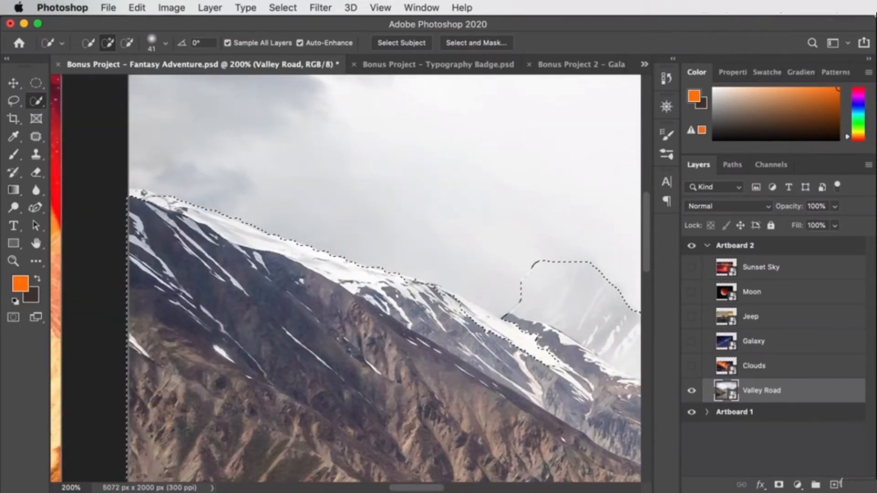
Subtract the faint, misty distant mountain between the left ridge and the central peak from the selection
key("z")
left_click(538, 284, "alt")
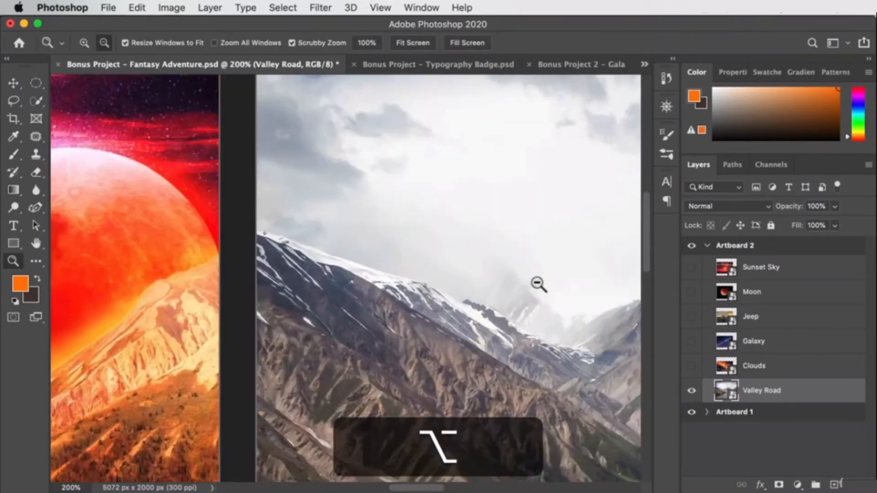
left_click(538, 284, "alt")
left_click_drag(544, 289, 304, 261)
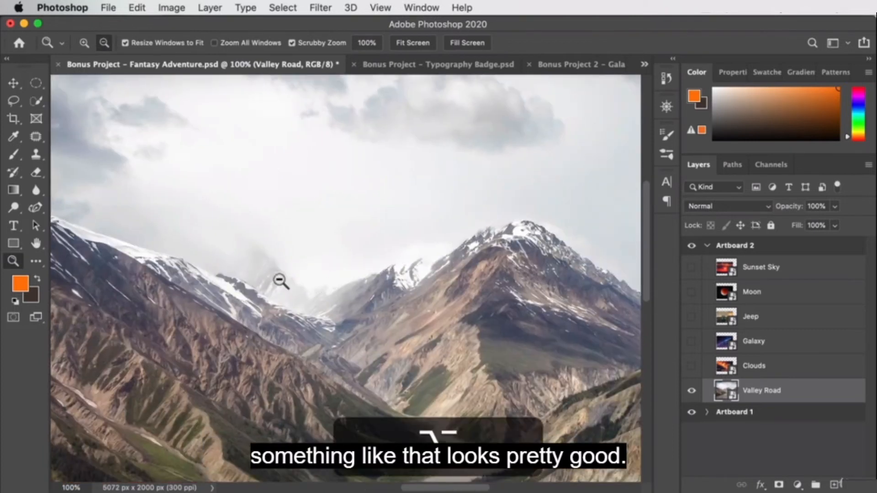
left_click(280, 280, "alt")
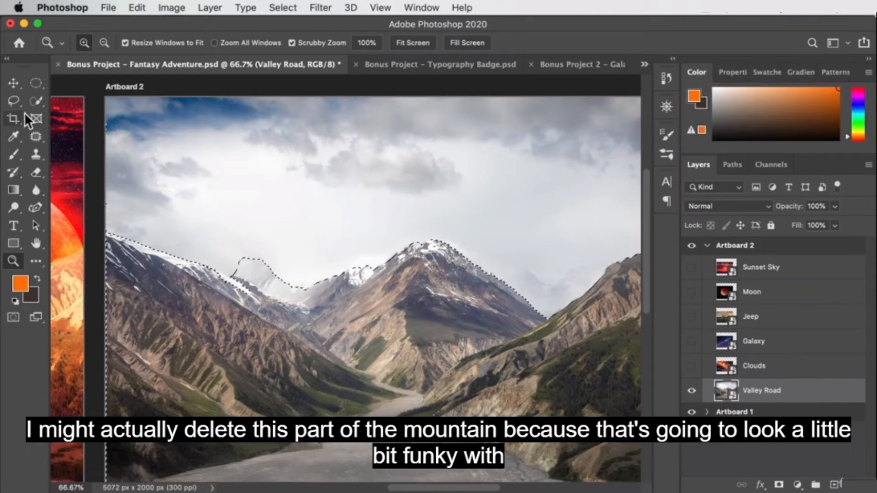
left_click(36, 101)
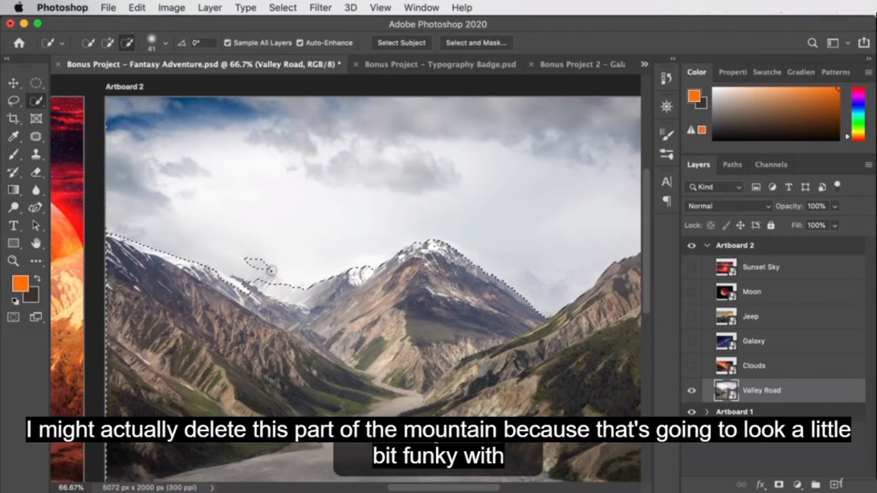
left_click(272, 271, "alt")
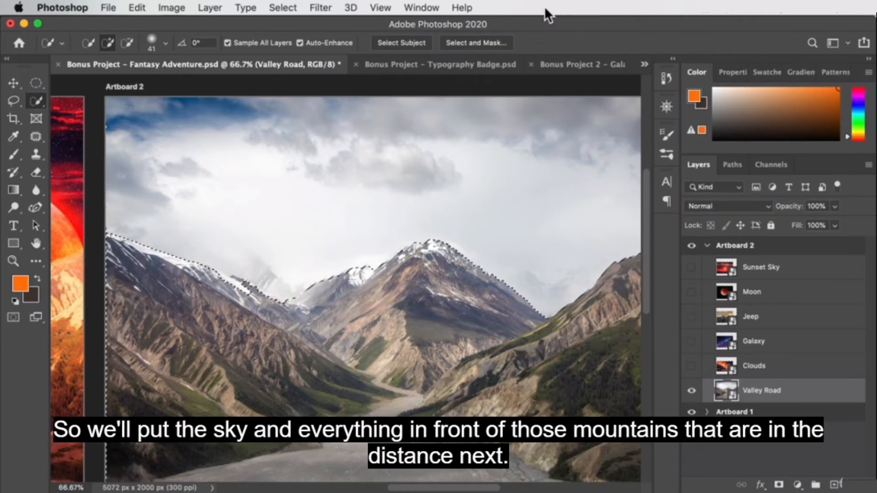
Refine the mountain selection in Select and Mask with an edge radius of 9 px and a feather of 2.4 px
left_click(511, 44)
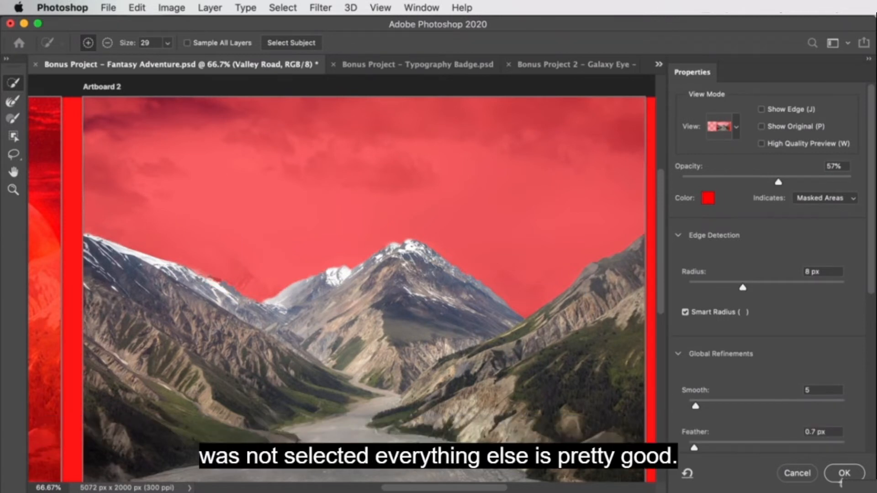
left_click_drag(543, 366, 530, 313)
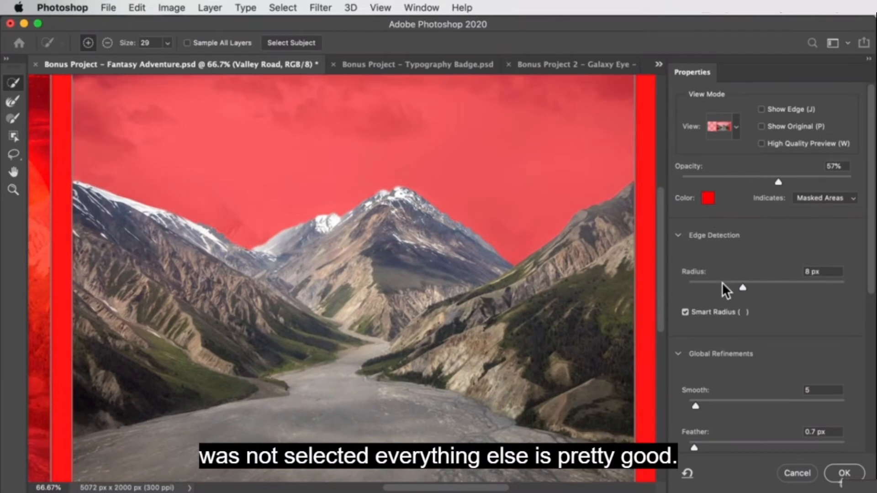
left_click(735, 285)
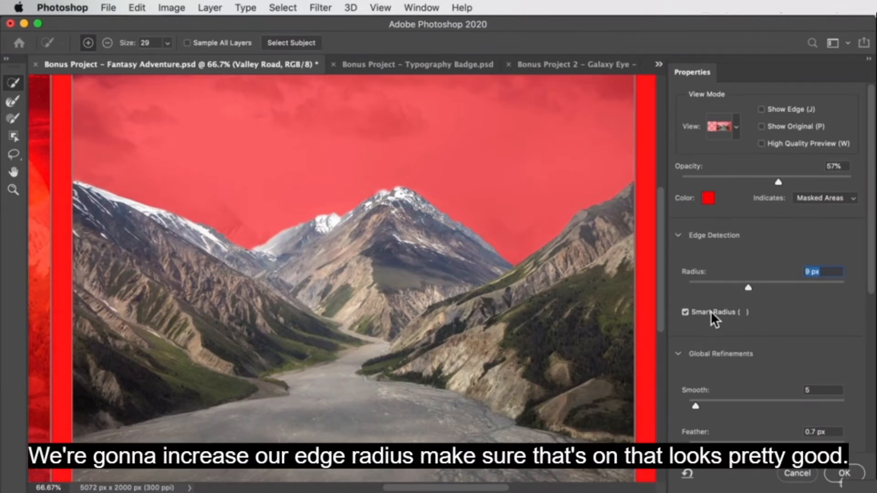
scroll(797, 316, "down", 2)
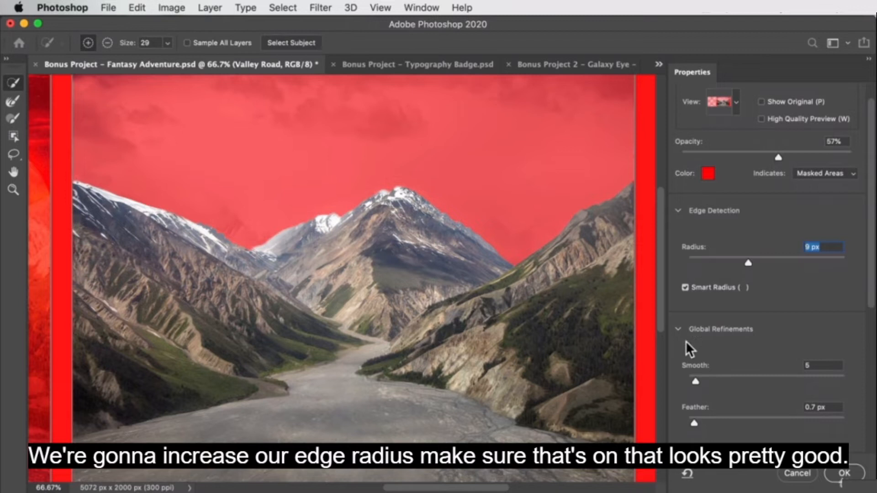
left_click_drag(695, 418, 704, 417)
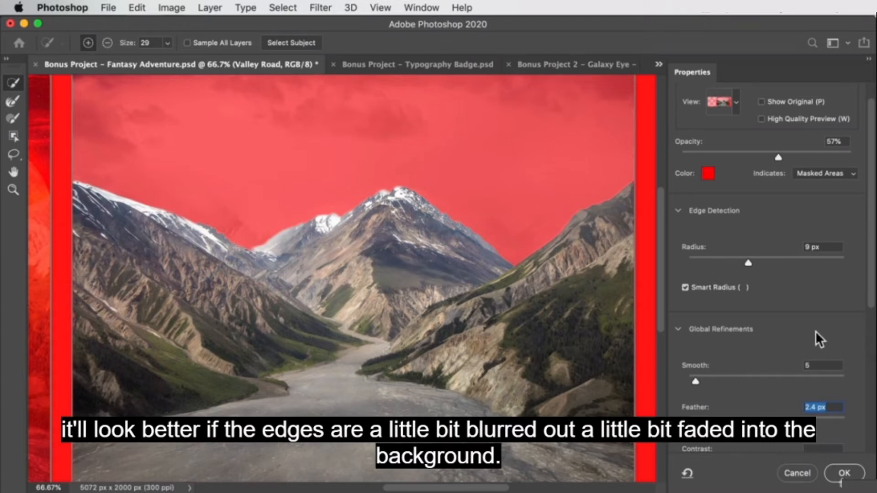
Output the refined mountain selection to a new layer with a layer mask
scroll(816, 332, "down", 2)
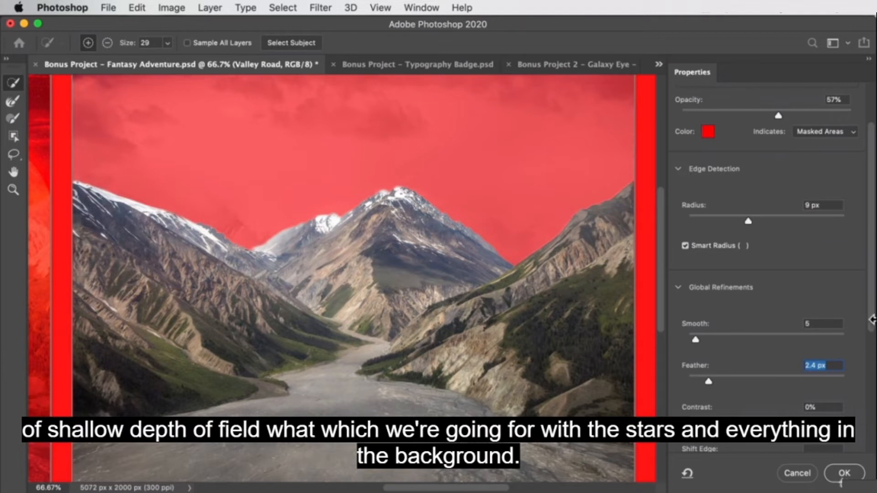
scroll(872, 325, "down", 3)
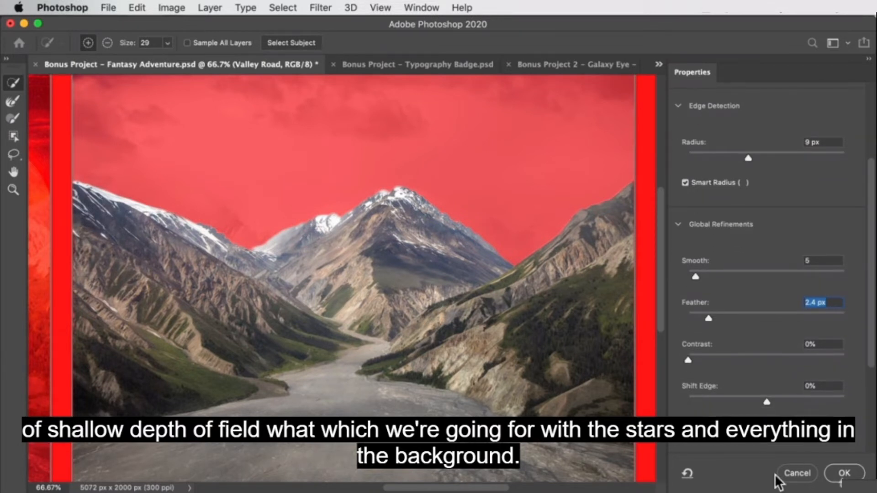
scroll(858, 432, "down", 5)
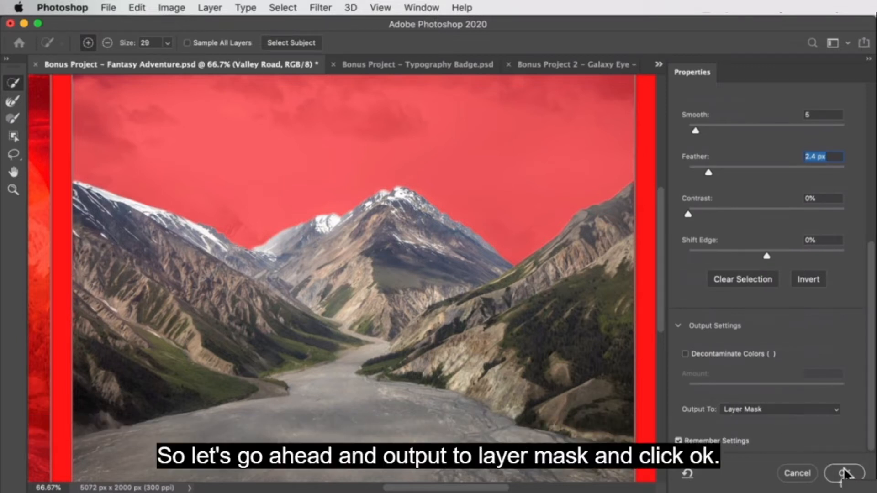
left_click(786, 409)
left_click(759, 431)
left_click(844, 473)
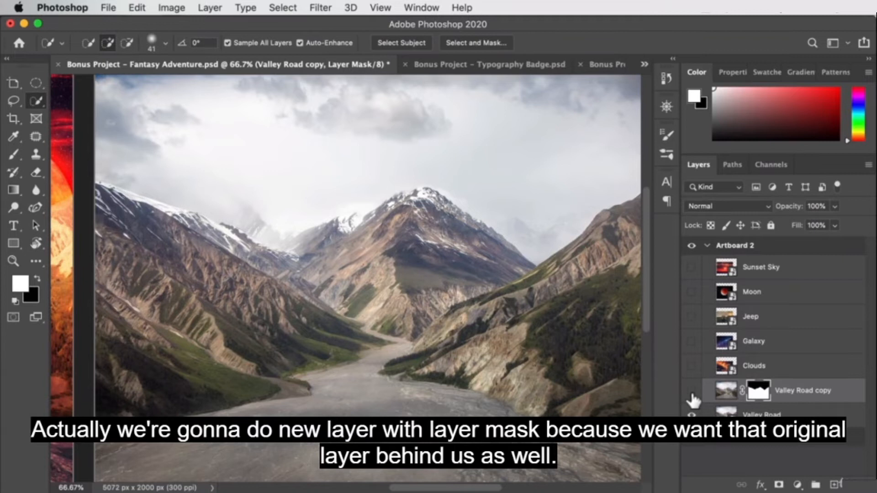
Check the masked mountains without the original photo, and leave both Valley Road layers visible
left_click(691, 415)
left_click(691, 391)
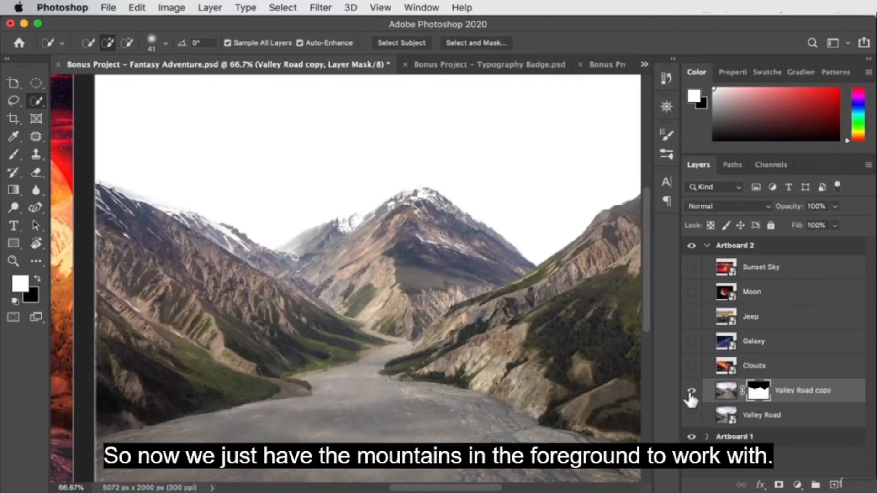
left_click(692, 391)
left_click(692, 392)
left_click(692, 415)
Show the Sunset Sky layer and enlarge it proportionally to span the full width of Artboard 2
key("z")
left_click(399, 309, "alt")
left_click_drag(289, 305, 567, 311)
left_click_drag(403, 274, 212, 267)
left_click(692, 267)
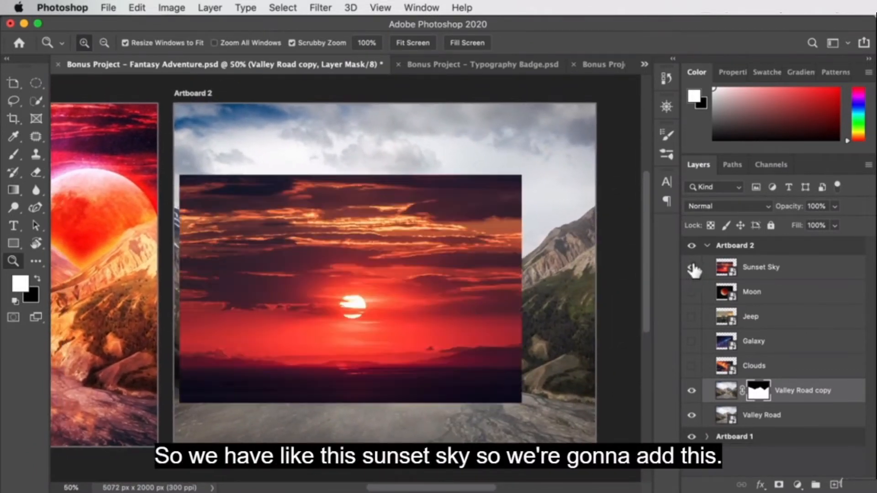
key("v")
left_click(421, 245)
left_click_drag(522, 175, 660, 96)
key("Return")
left_click_drag(519, 145, 491, 147)
Move Sunset Sky directly below Valley Road copy and shift the image so its glow sits behind the central peak
left_click_drag(761, 267, 761, 405)
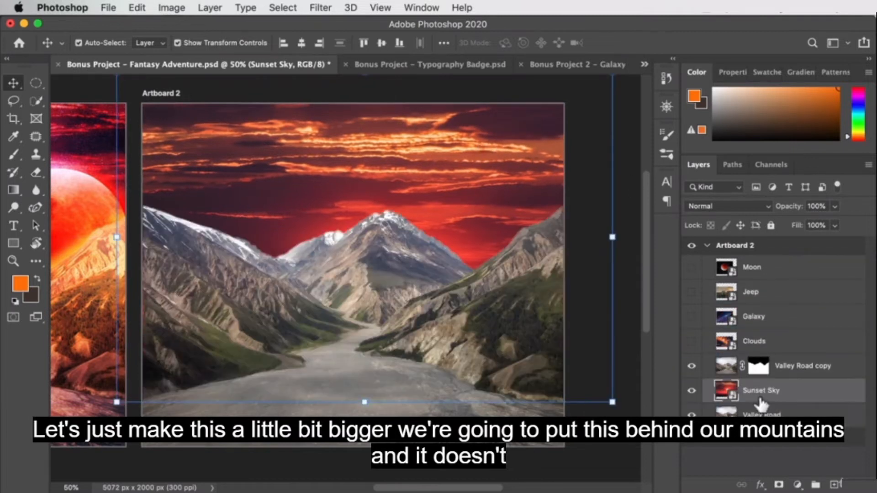
left_click_drag(383, 170, 491, 161)
left_click_drag(436, 141, 488, 128)
left_click_drag(355, 166, 438, 176)
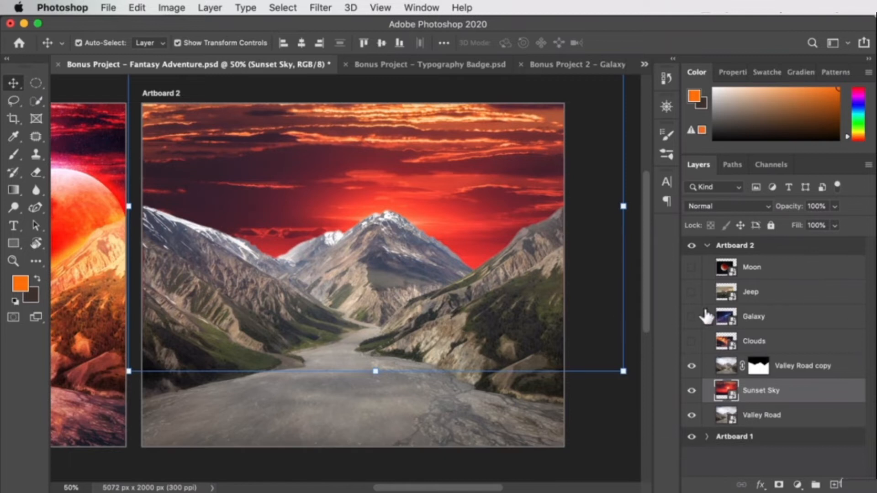
Show the Galaxy layer, scale it to 10.41% and position it across the full width of Artboard 2's sky
left_click(692, 316)
left_click(322, 259)
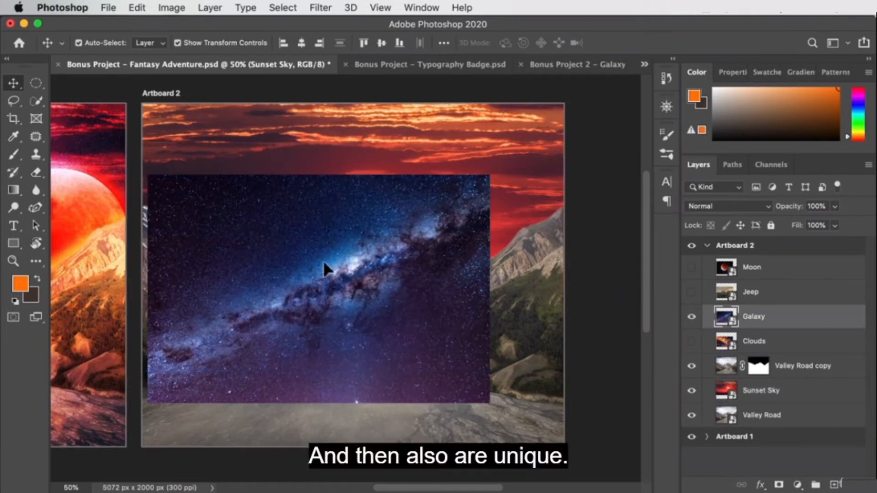
left_click_drag(491, 174, 494, 172)
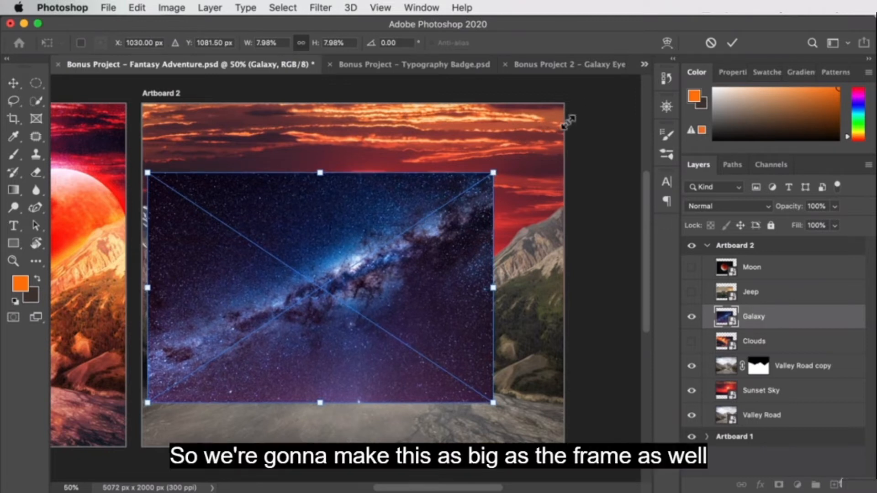
left_click_drag(501, 175, 574, 126)
left_click_drag(460, 193, 457, 189)
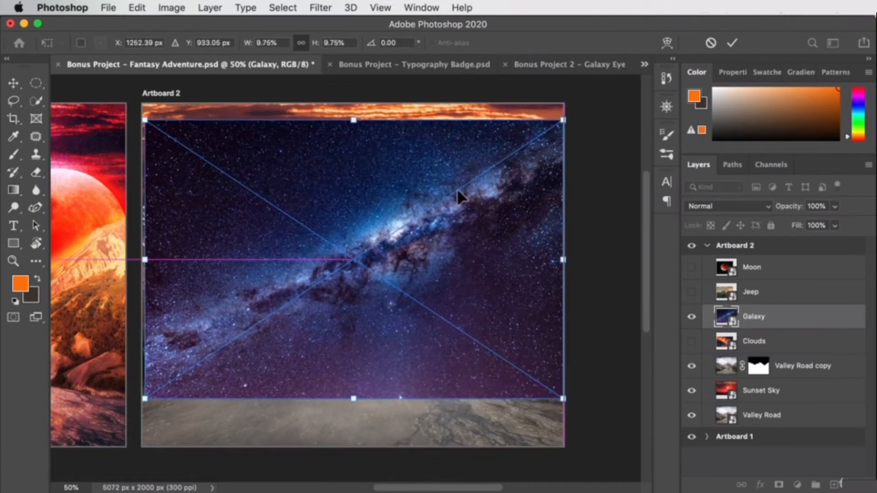
left_click_drag(539, 176, 394, 171)
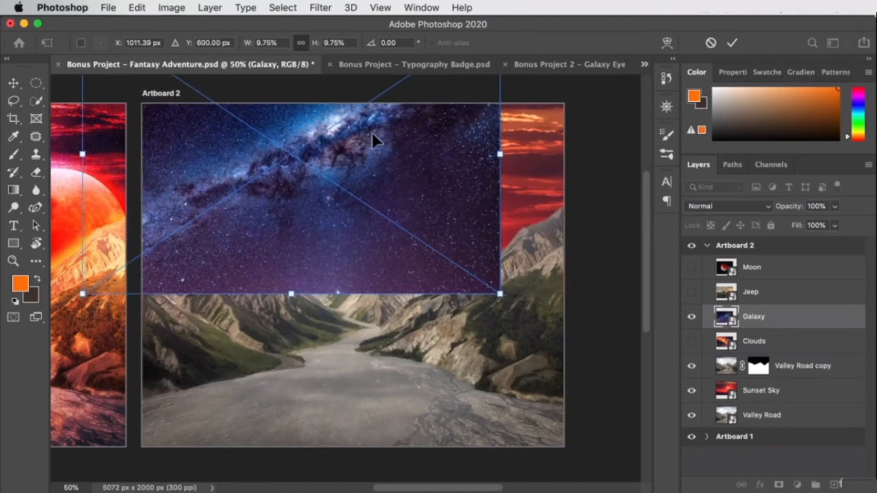
left_click_drag(372, 132, 350, 211)
left_click_drag(144, 222, 123, 223)
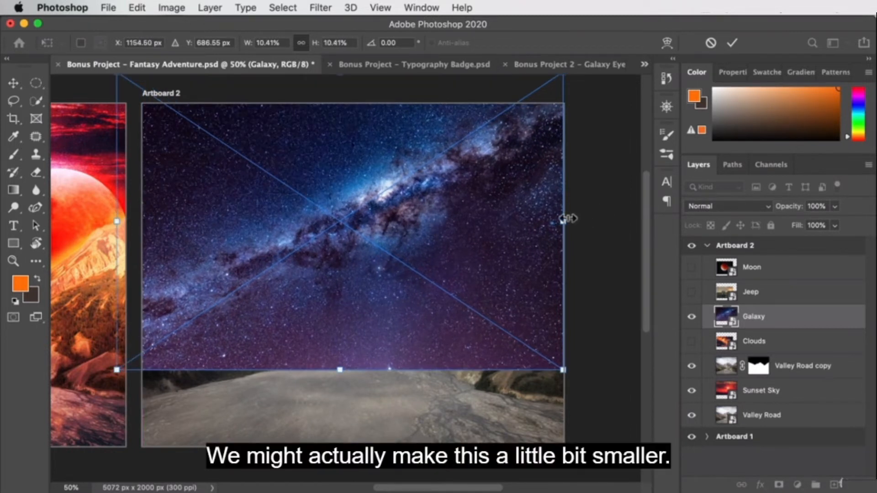
left_click(565, 219)
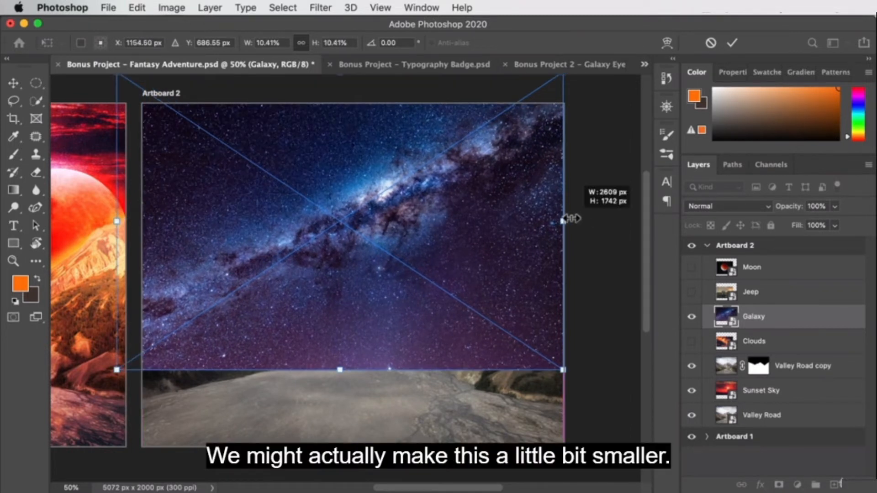
Apply the Galaxy transform and move the layer between Valley Road copy and Sunset Sky, behind the mountains
left_click(804, 323)
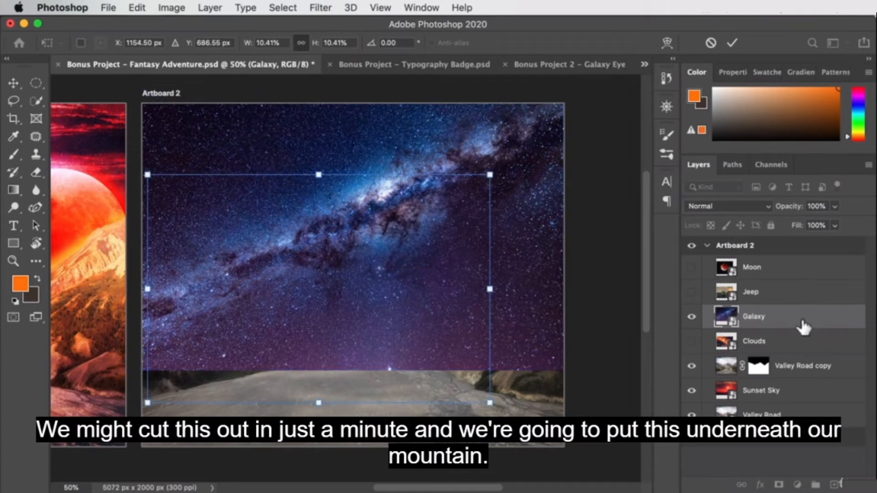
left_click_drag(789, 386, 872, 375)
left_click_drag(249, 270, 345, 284)
left_click_drag(429, 284, 287, 277)
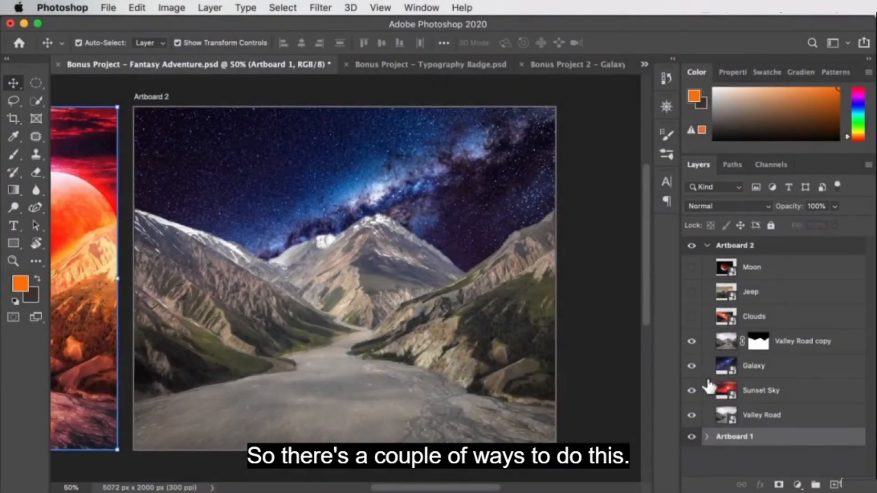
Hide the Galaxy layer and set the Sunset Sky layer's opacity to 50%
left_click(692, 366)
left_click(782, 388)
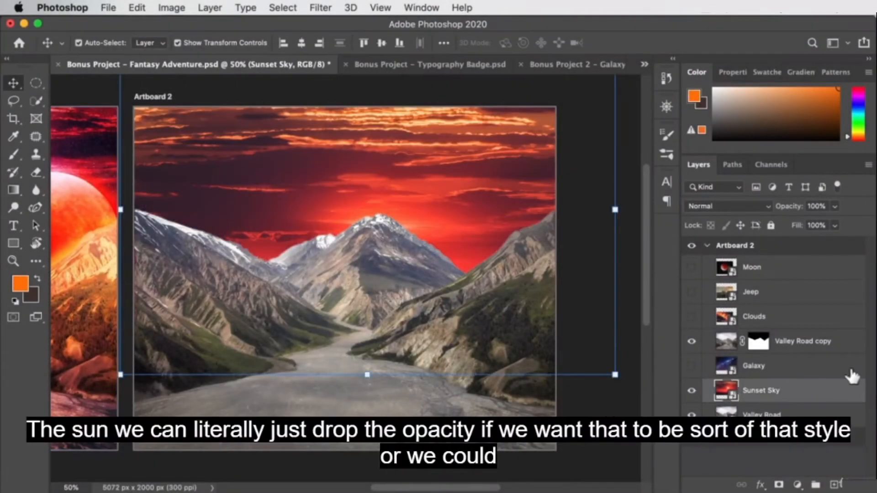
left_click(818, 206)
type("50")
key("Return")
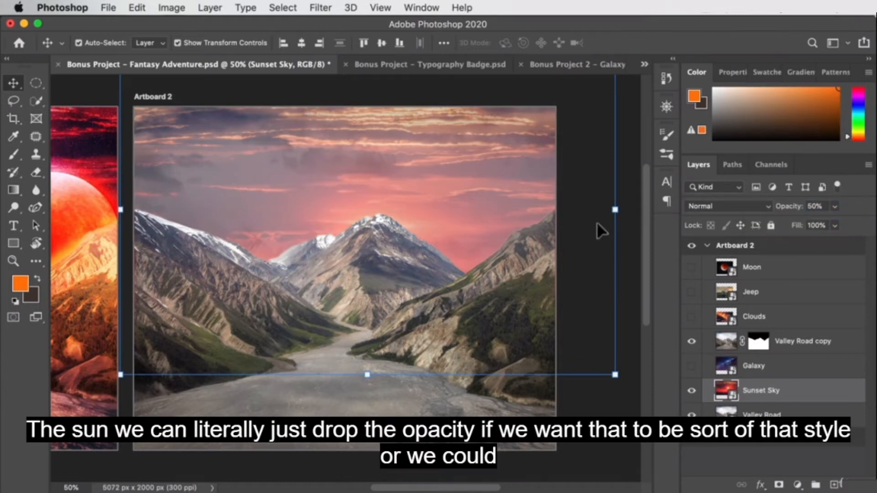
Restore the Sunset Sky layer's opacity to 100% and try its successive blend modes from Darken through Subtract
left_click_drag(794, 210, 868, 243)
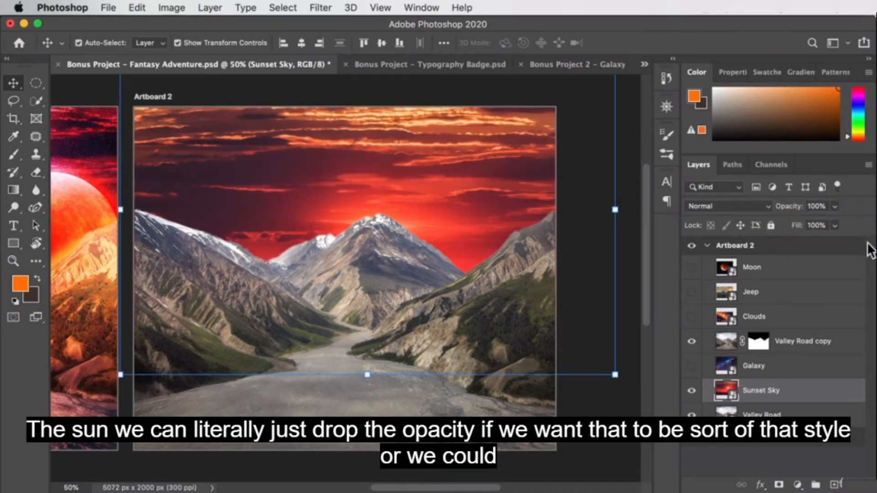
key("shift+plus")
key("shift+plus")
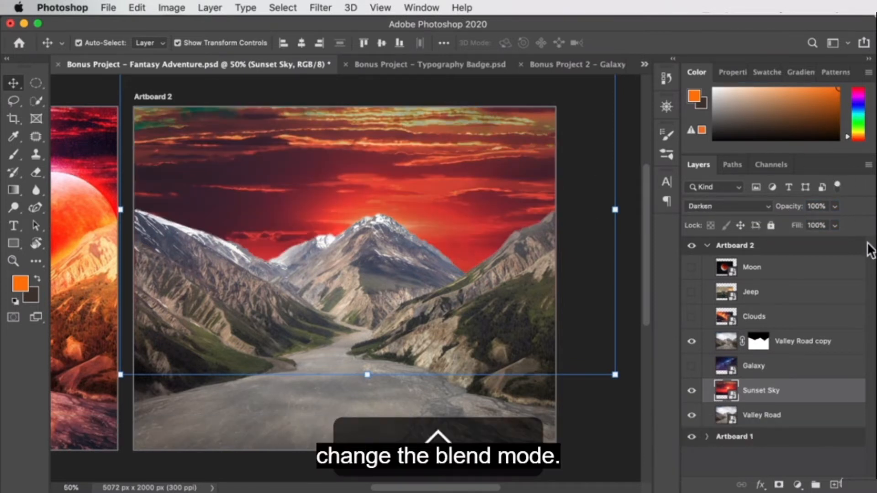
key("shift+plus")
key("shift+plus")
key("shift+plus")
key("shift+plus")
key("shift+plus")
key("shift+plus")
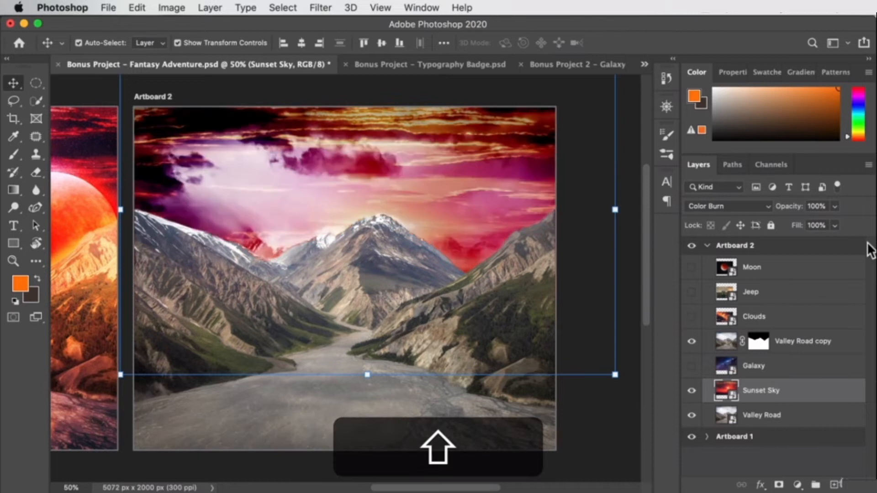
key("shift+plus")
key("shift+plus")
key("shift+plus")
key("shift+plus")
key("shift+plus")
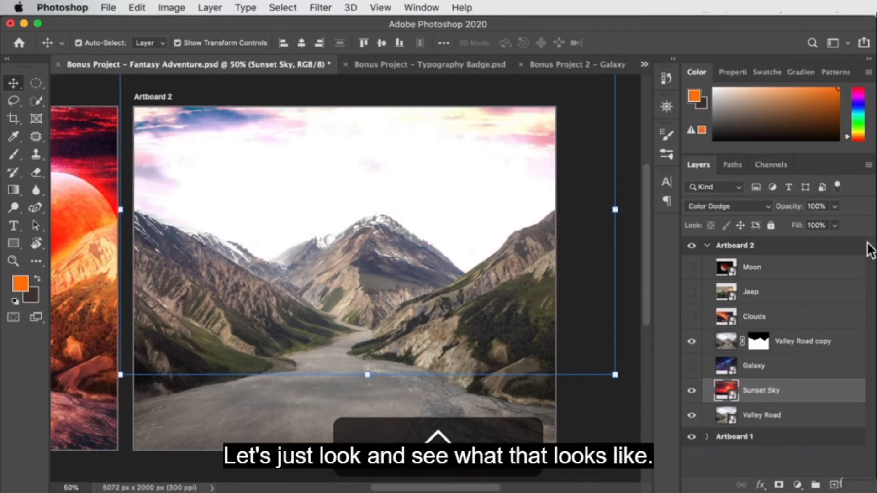
key("shift+plus")
key("shift+plus")
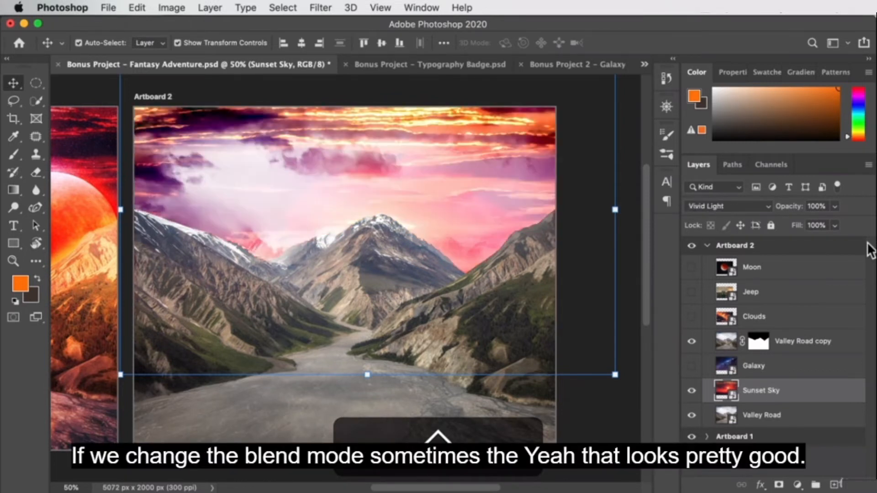
key("shift+plus")
key("shift+plus")
key("shift+plus")
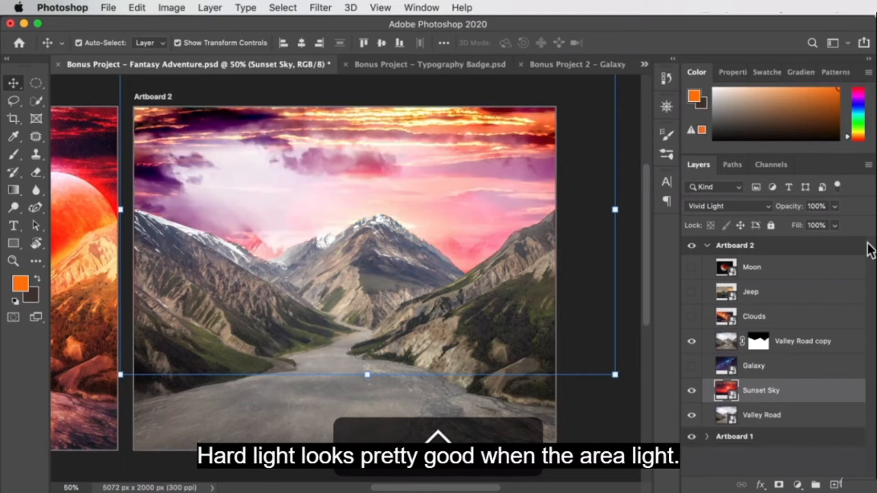
key("shift+minus")
key("shift+plus")
key("shift+plus")
key("shift+plus")
key("shift+plus")
key("shift+plus")
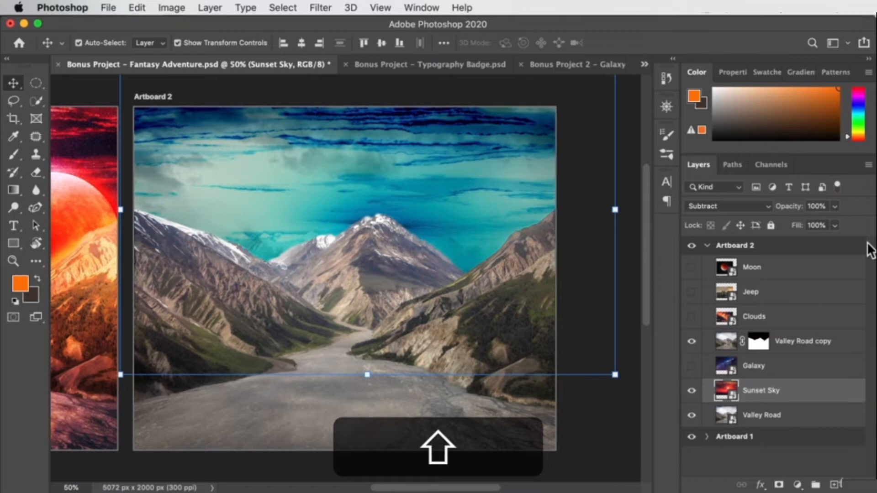
Set the Sunset Sky layer's blend mode to Hard Light and show the Galaxy layer above it
left_click(730, 206)
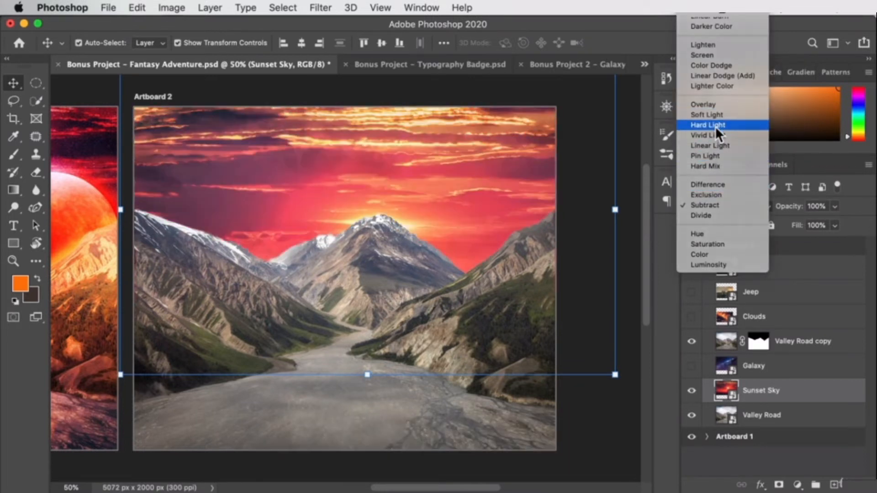
left_click(716, 125)
left_click(750, 365)
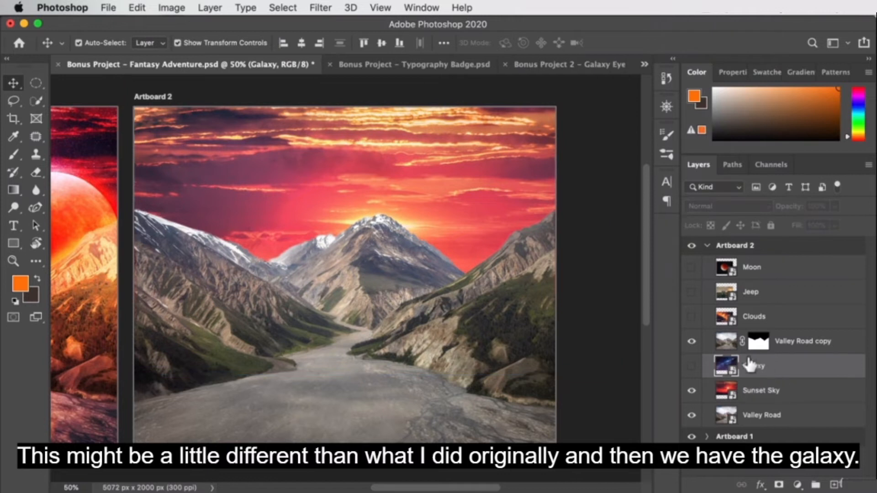
left_click(690, 366)
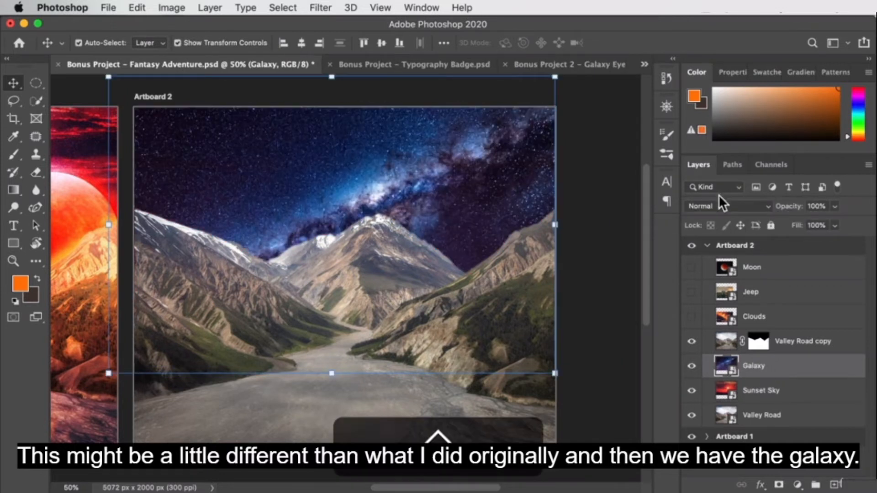
Try successive blend modes on the Galaxy layer, stepping forward and returning to Lighten
key("shift+plus")
key("shift+plus")
key("shift+plus")
key("shift+plus")
key("shift+plus")
key("shift+plus")
key("shift+plus")
key("shift+plus")
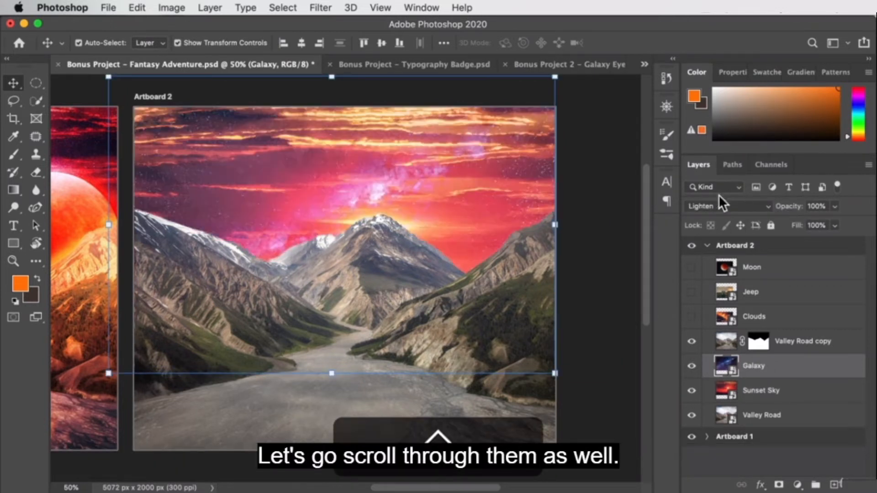
key("shift+plus")
key("shift+plus")
key("shift+plus")
key("shift+minus")
key("shift+minus")
key("shift+minus")
key("shift+minus")
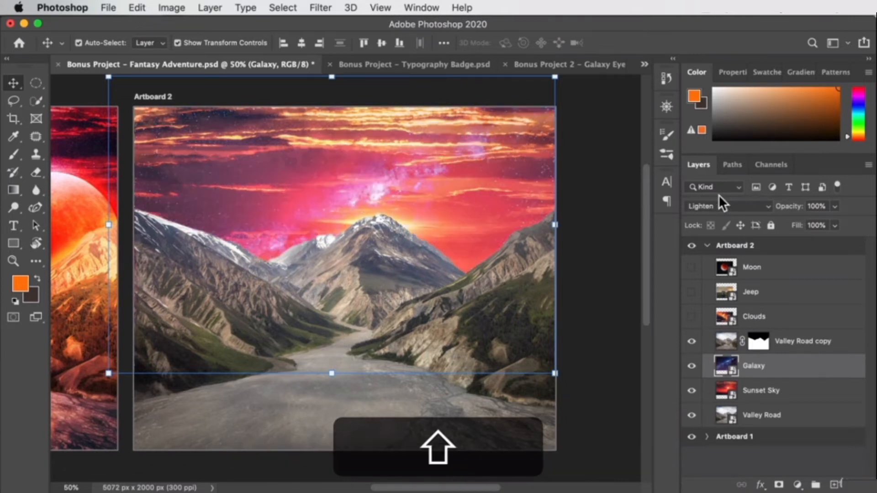
Set the Galaxy layer's blend mode to Soft Light
key("shift+plus")
key("shift+plus")
key("shift+plus")
key("shift+plus")
key("shift+plus")
key("shift+plus")
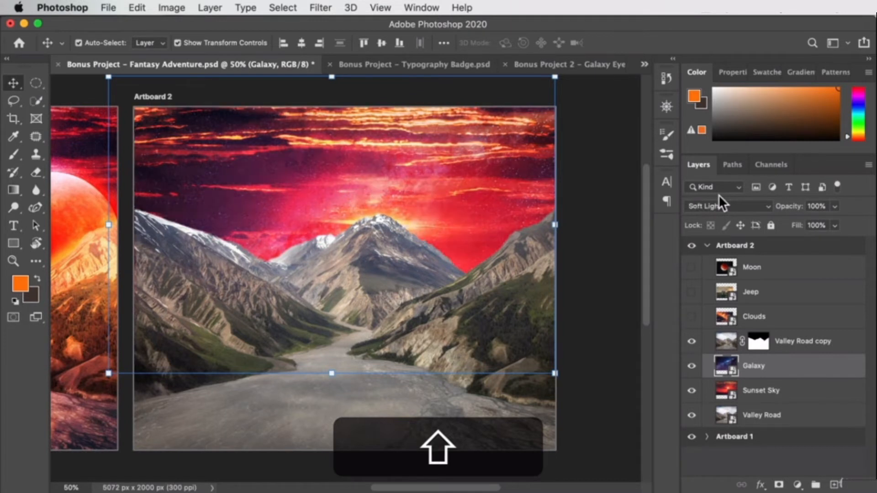
key("shift+minus")
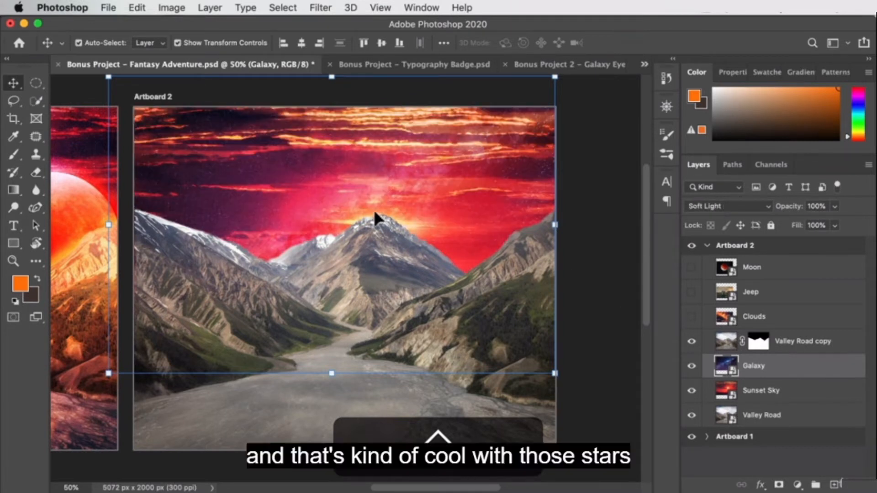
Move the Galaxy layer higher in Artboard 2's sky, rotate it 10.42° and shift it to span the full sky width
left_click_drag(390, 175, 360, 134)
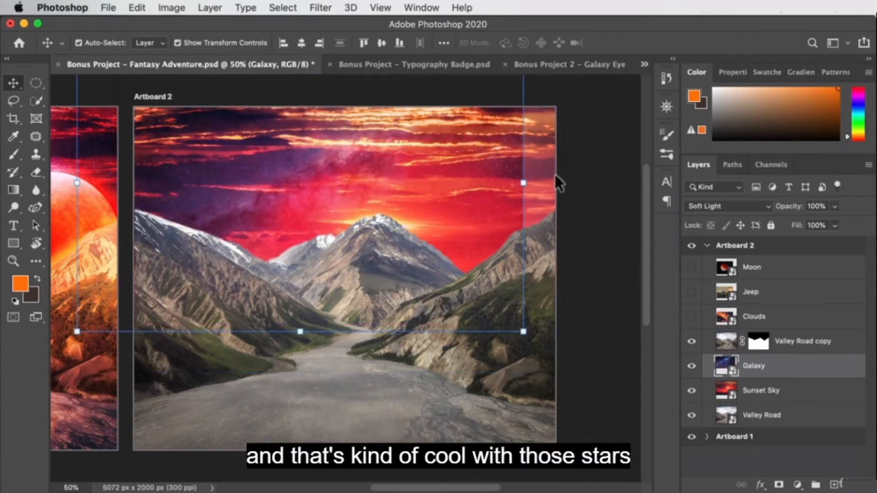
left_click_drag(535, 174, 541, 219)
left_click_drag(452, 182, 488, 177)
key("Return")
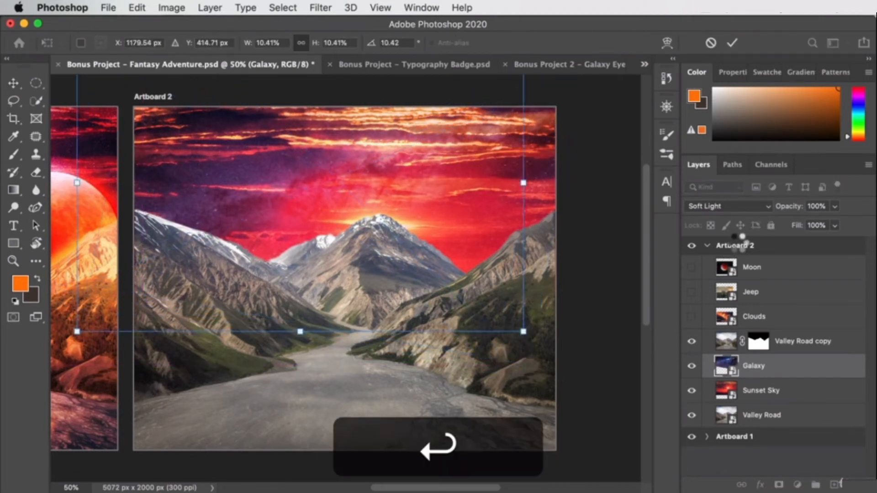
Set the Galaxy layer's blend mode to Hard Light and its opacity to 50%
key("shift+plus")
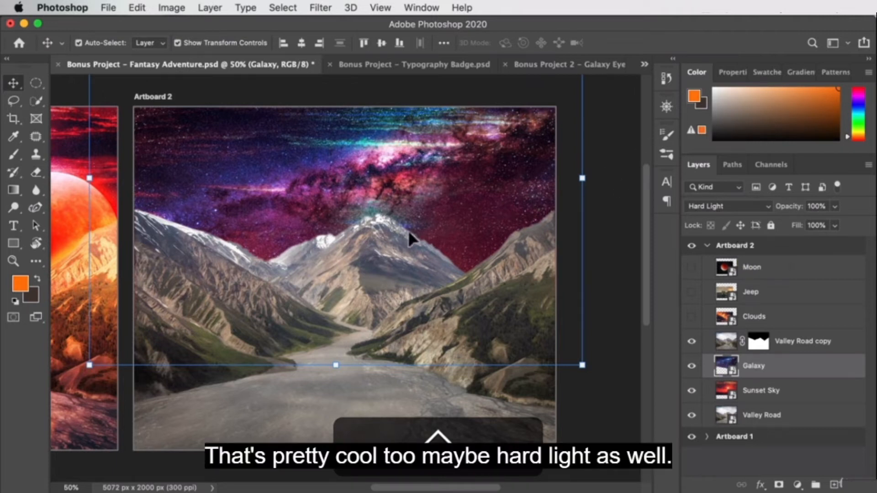
key("alt+space")
left_click_drag(490, 231, 455, 240)
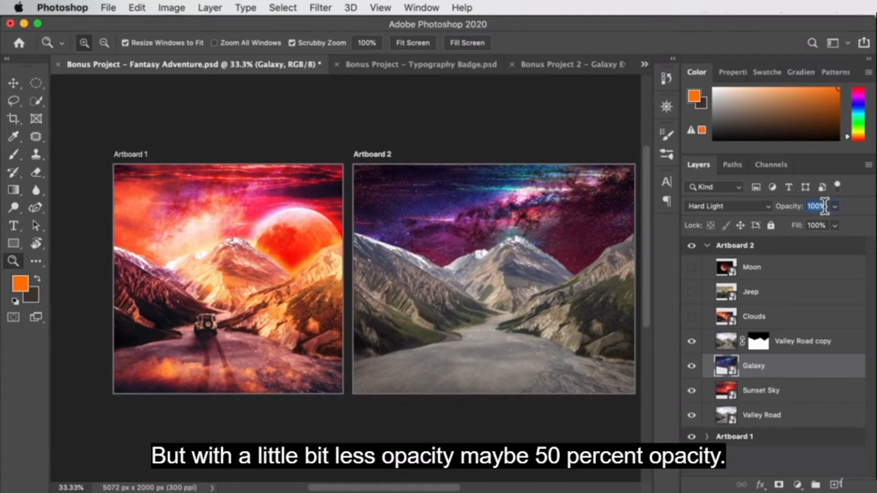
type("50")
key("Return")
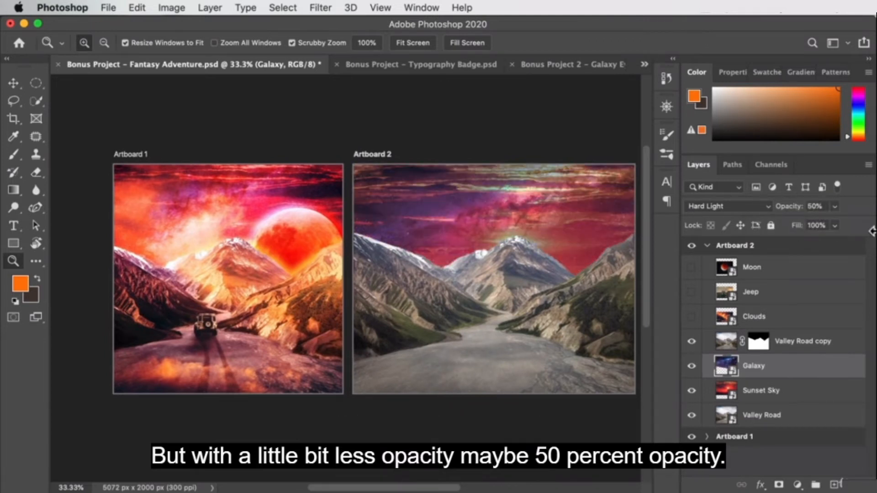
Scale the Galaxy layer down slightly and place it over the left part of Artboard 2's sky
key("v")
left_click_drag(531, 214, 502, 219)
left_click_drag(617, 88, 580, 153)
mouse_move(509, 200)
left_mouse_down()
mouse_move(519, 195)
mouse_move(525, 204)
left_mouse_up()
key("Return")
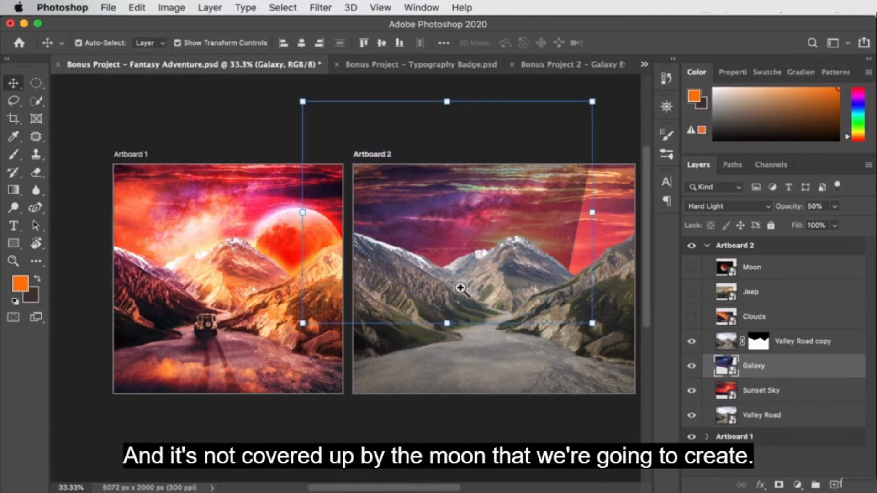
Add a layer mask to the Galaxy layer
key("z")
left_click(569, 223)
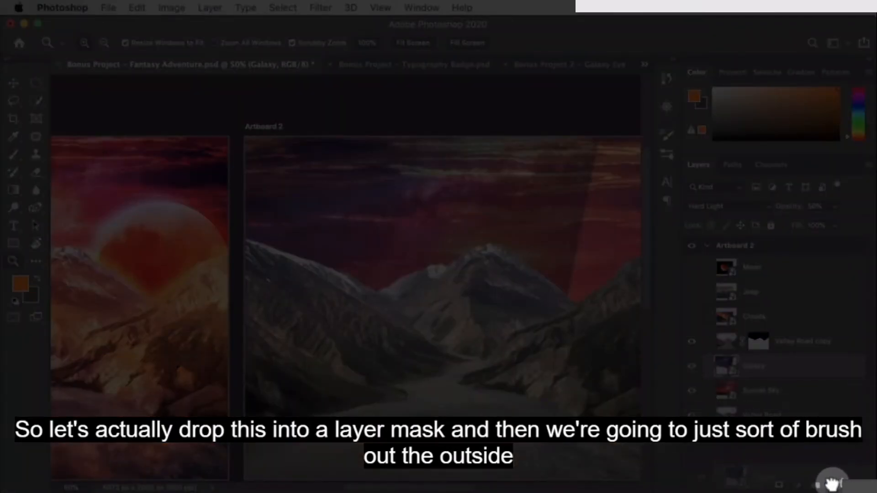
left_click_drag(832, 485, 779, 485)
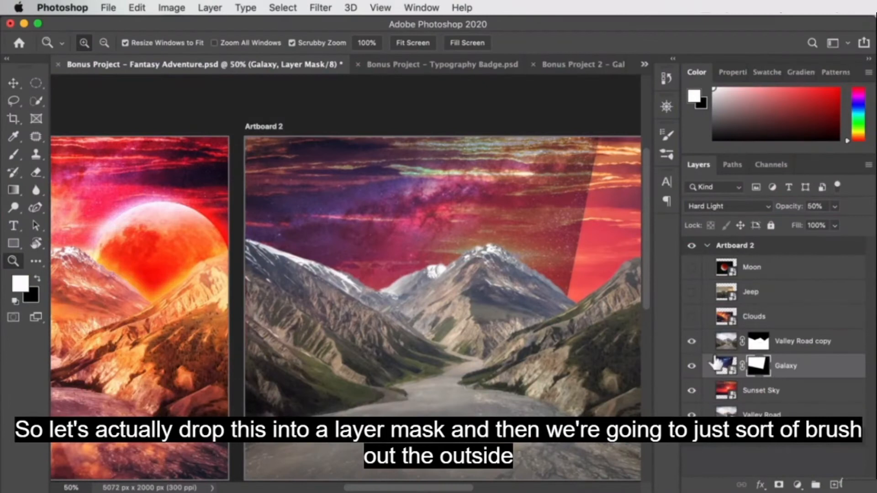
Paint the Galaxy mask with a large soft black brush at 100% opacity to fade out the galaxy's hard outer edges
key("b")
left_click_drag(489, 247, 591, 236)
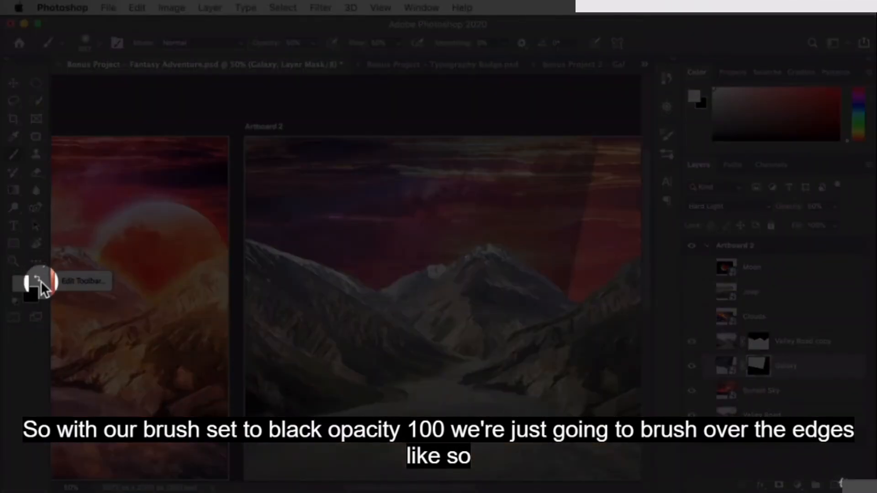
left_click(40, 280)
left_click(304, 42)
type("100")
key("Return")
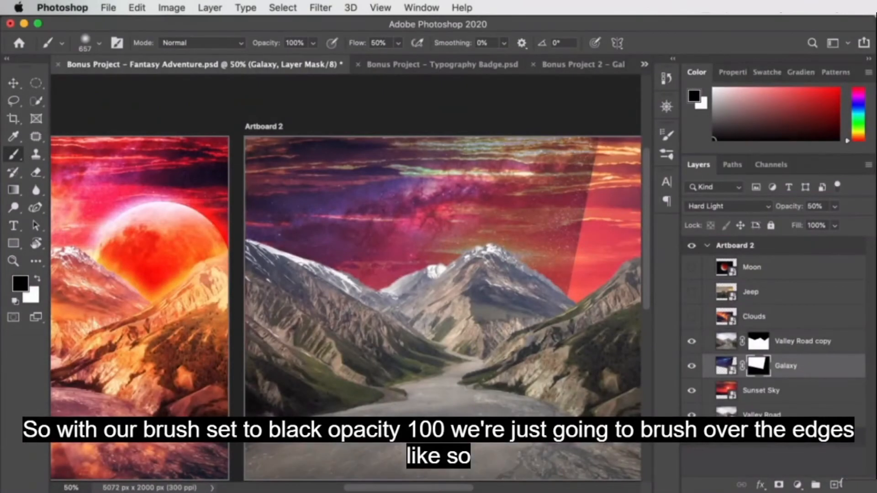
left_click_drag(569, 293, 577, 237)
left_click_drag(615, 182, 604, 187)
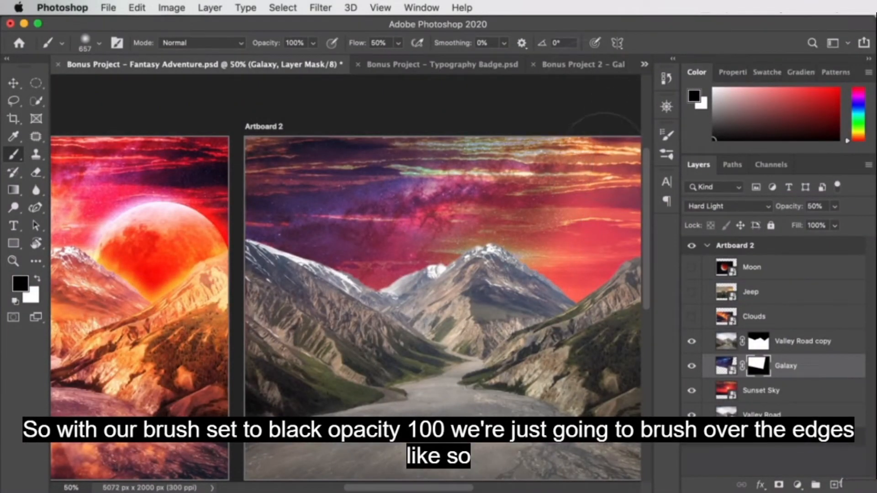
mouse_move(432, 129)
left_mouse_down()
mouse_move(266, 111)
mouse_move(219, 181)
mouse_move(335, 141)
left_mouse_up()
left_click_drag(316, 301, 426, 299)
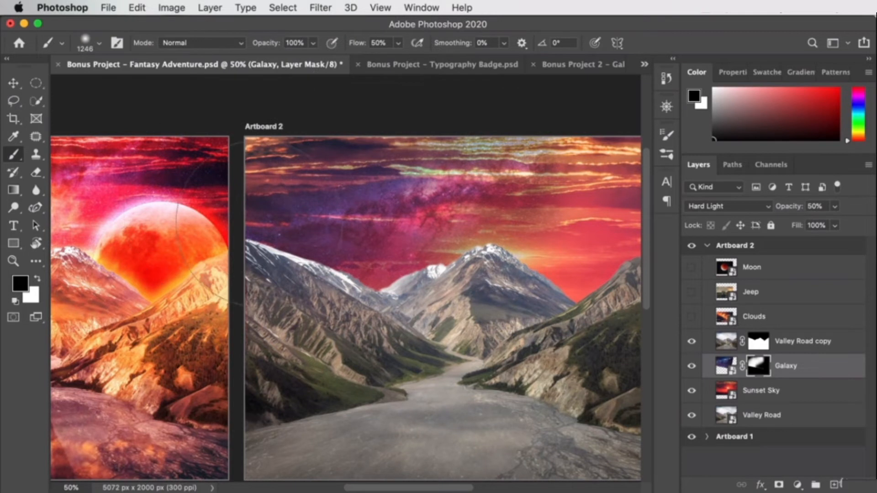
Enlarge the masked Galaxy layer slightly and lower it so it fills more of the sky behind the mountains
left_click_drag(433, 200, 359, 201)
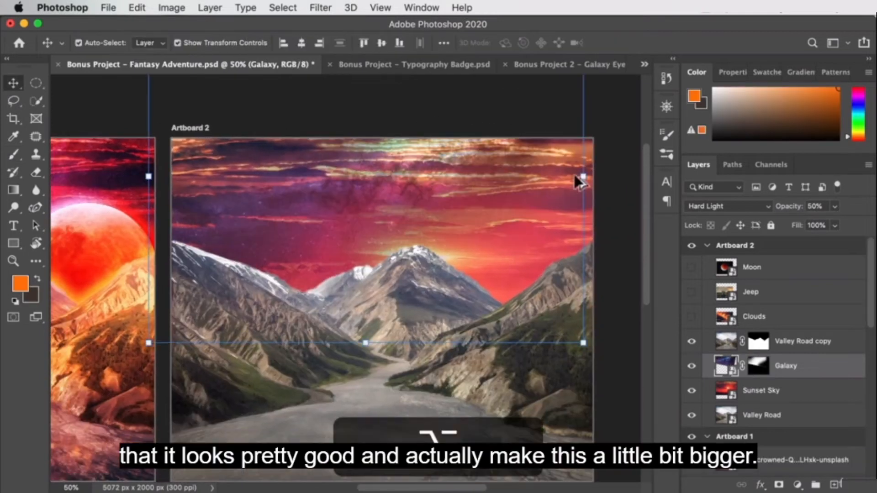
left_click_drag(583, 176, 609, 167)
mouse_move(414, 180)
left_mouse_down()
mouse_move(413, 201)
mouse_move(406, 193)
left_mouse_up()
key("Return")
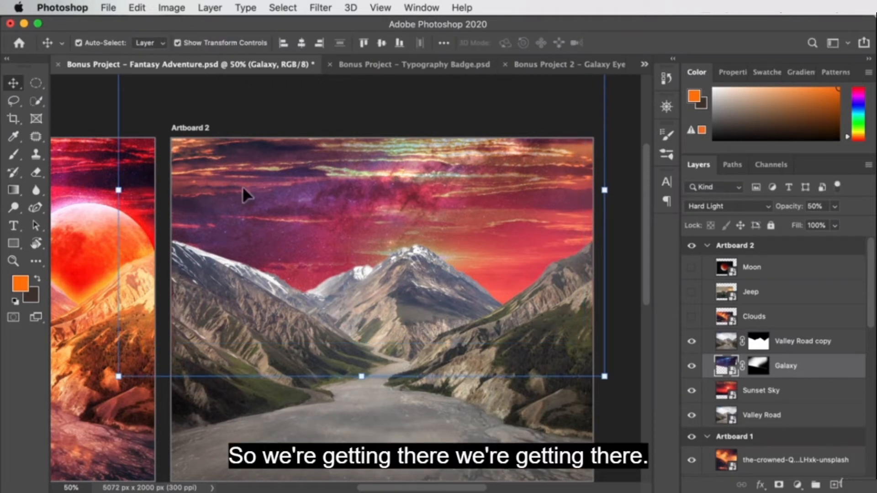
Show the Moon layer and position its image over the middle of Artboard 2
left_click(692, 268)
left_click(792, 274)
left_click_drag(381, 313, 416, 299)
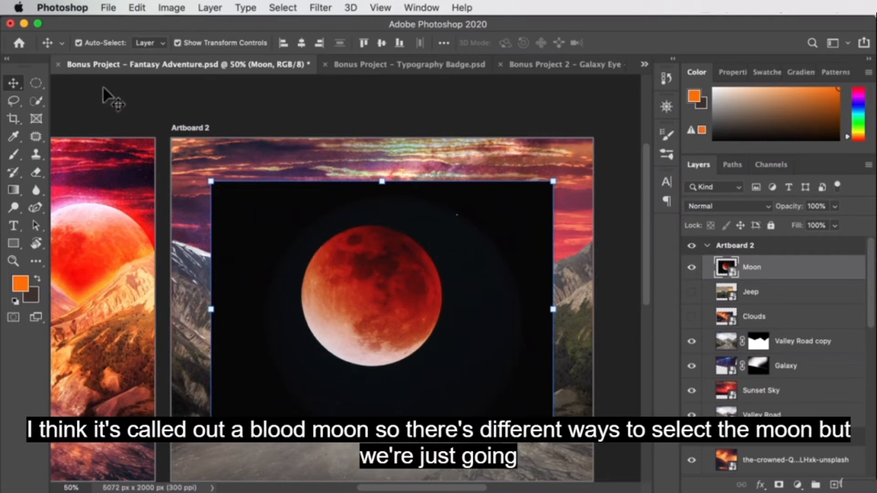
Select the red moon's disc with the Quick Selection tool and open the selection in Select and Mask
left_click(36, 100)
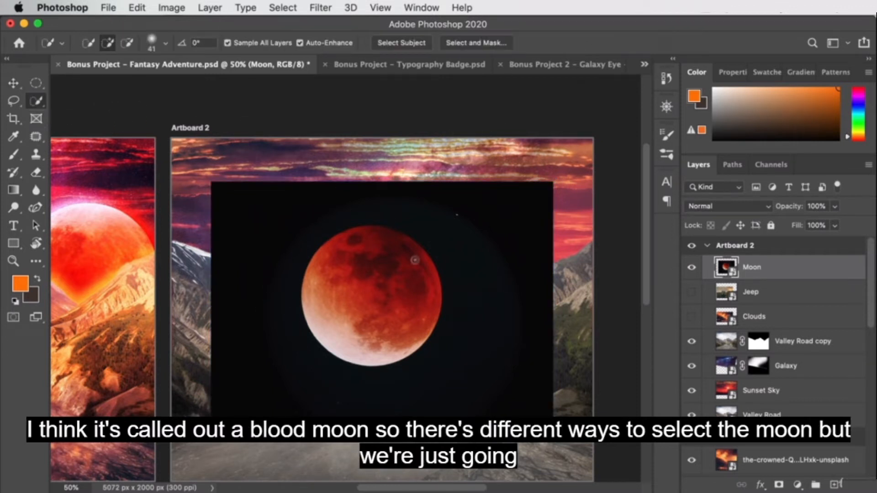
mouse_move(373, 250)
left_mouse_down()
mouse_move(353, 289)
mouse_move(366, 314)
left_mouse_up()
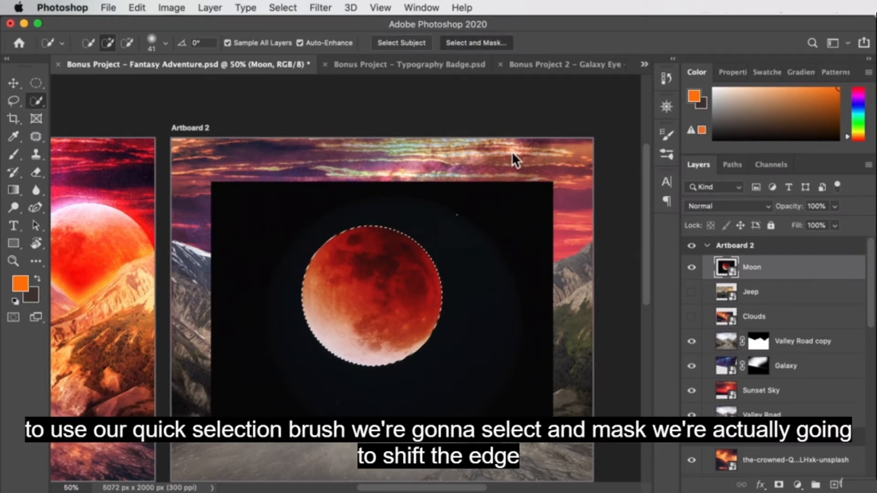
key("alt+super+r")
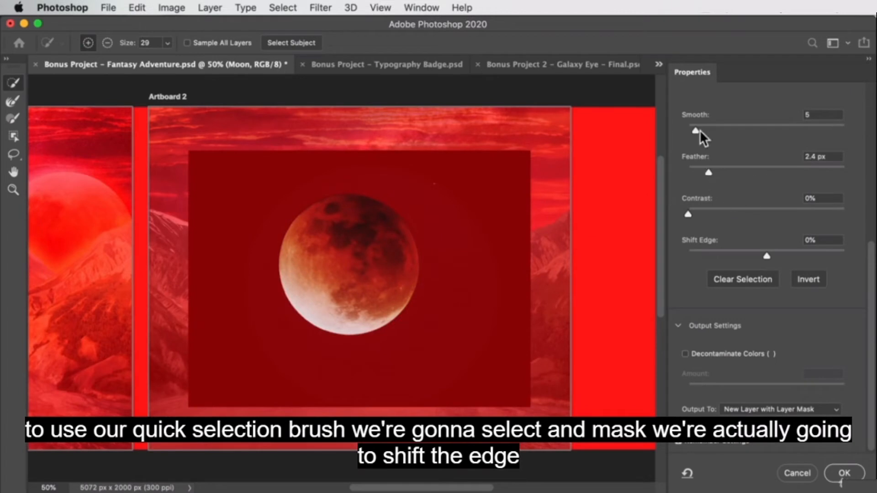
Refine the moon selection with Shift Edge -32% and Feather 3.3 px, and output it to a new layer with a layer mask
scroll(717, 291, "up", 3)
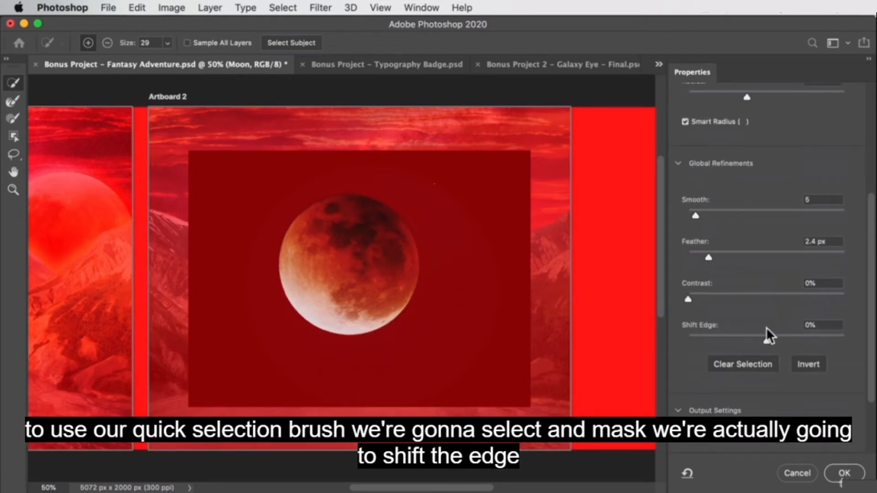
left_click_drag(756, 341, 741, 341)
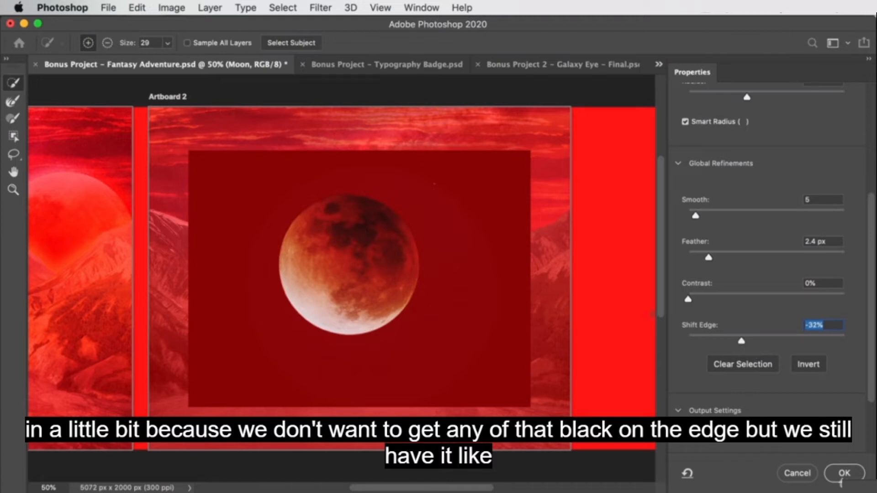
left_click_drag(708, 254, 716, 255)
scroll(773, 147, "up", 2)
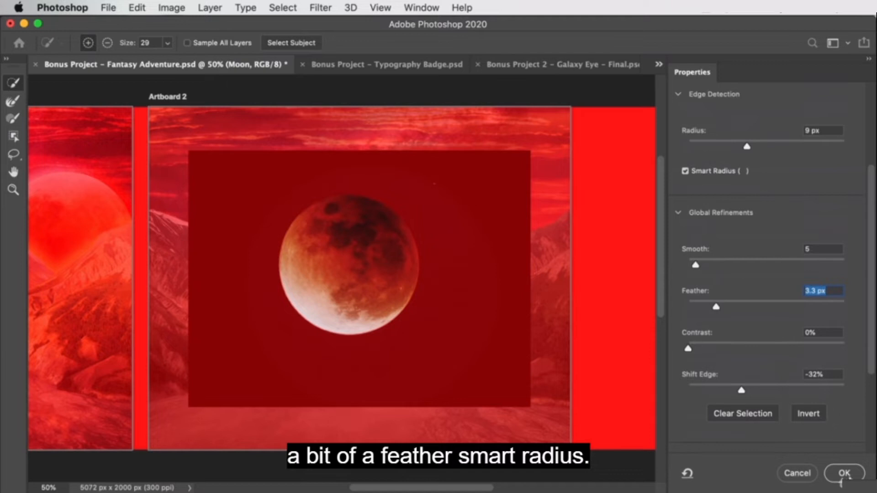
left_click(843, 475)
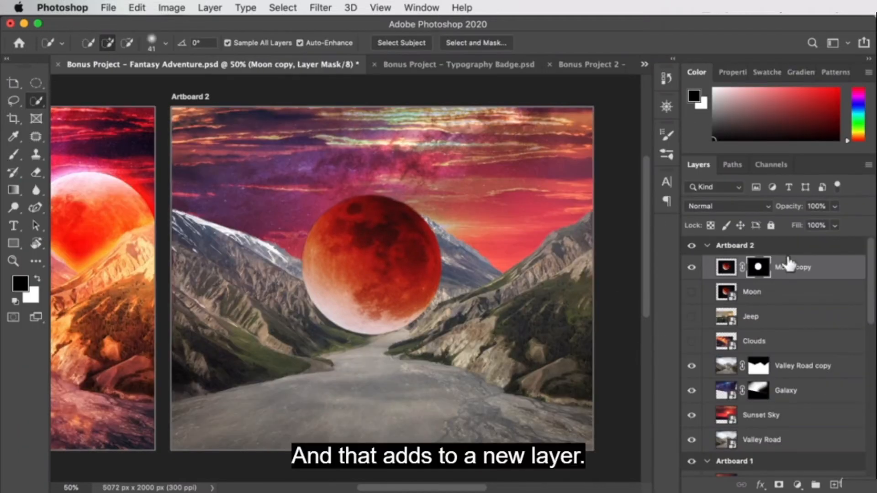
Move the masked moon to the upper right of Artboard 2 and place its layer directly beneath Valley Road copy
key("v")
mouse_move(358, 294)
left_mouse_down()
mouse_move(436, 260)
mouse_move(460, 235)
mouse_move(467, 260)
left_mouse_up()
left_click_drag(803, 276, 783, 365)
left_click_drag(264, 192, 347, 210)
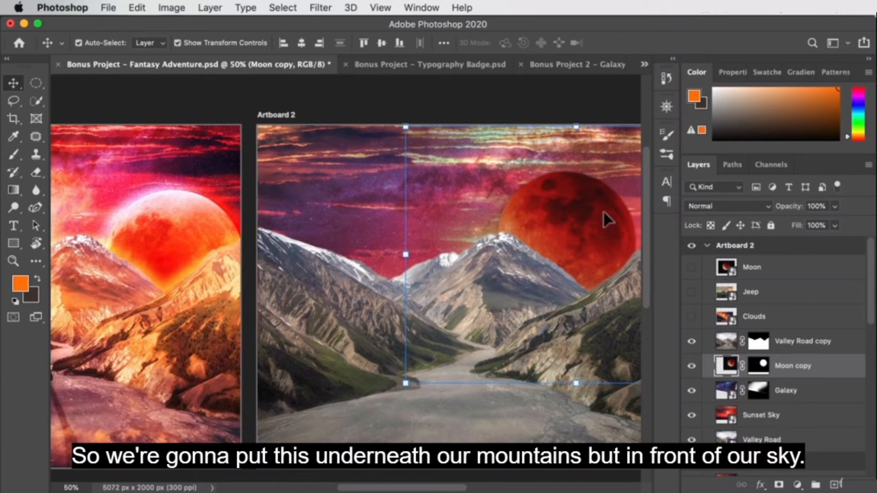
left_click_drag(603, 210, 520, 215)
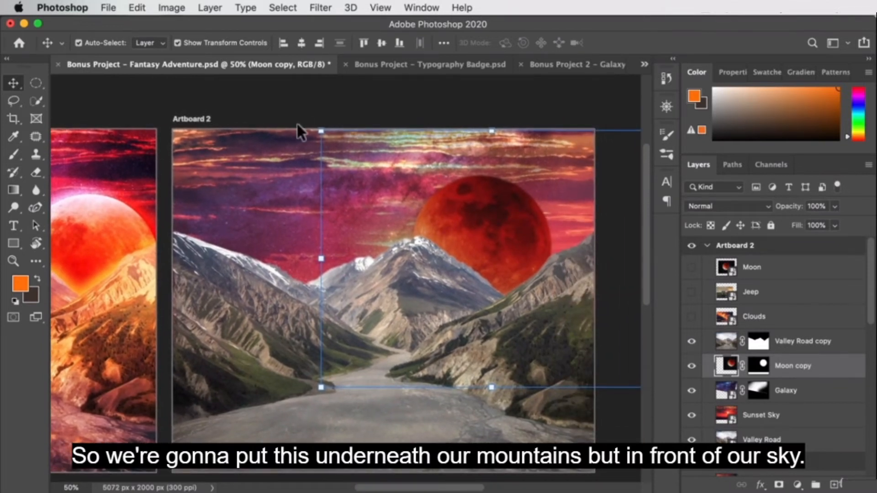
Rotate the masked moon by about 154° so its bright side faces upward
key("ctrl+t")
left_click_drag(297, 124, 652, 292)
mouse_move(436, 253)
left_mouse_down()
mouse_move(414, 242)
mouse_move(427, 243)
mouse_move(419, 248)
left_mouse_up()
key("Return")
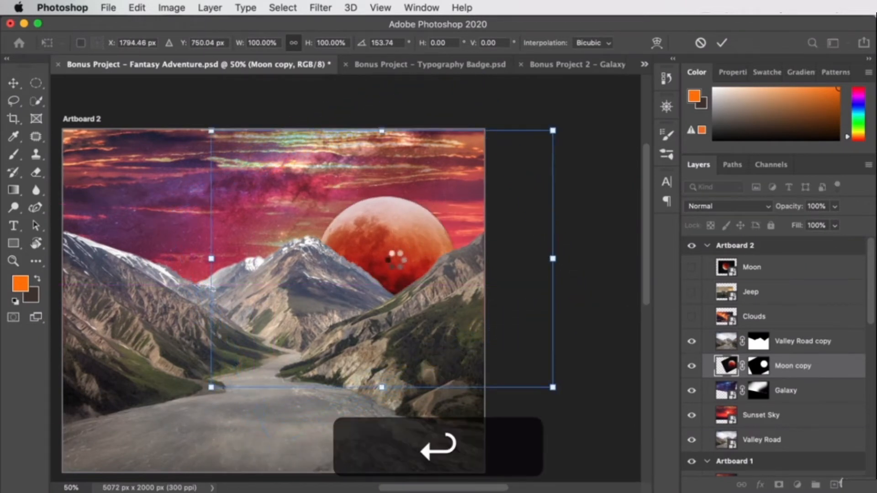
Duplicate the masked Moon copy layer and select the lower of the two copies
left_click_drag(298, 258, 581, 244)
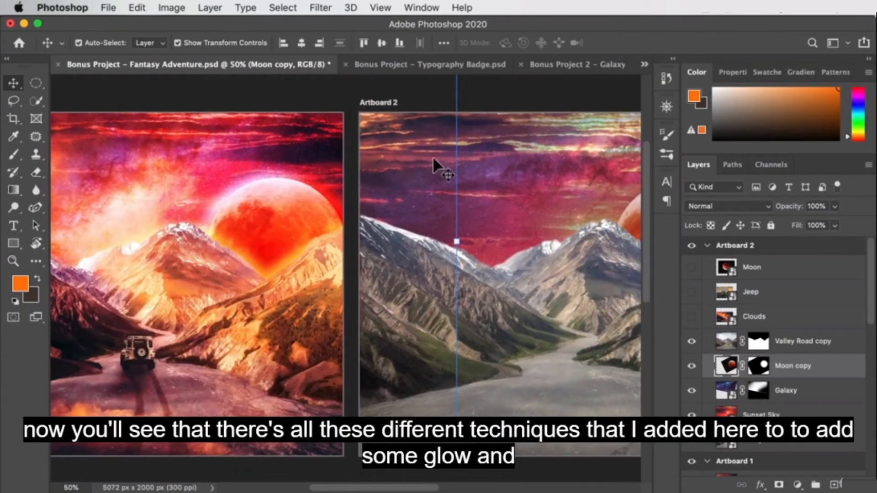
left_click_drag(559, 230, 540, 188)
left_click_drag(204, 202, 129, 221)
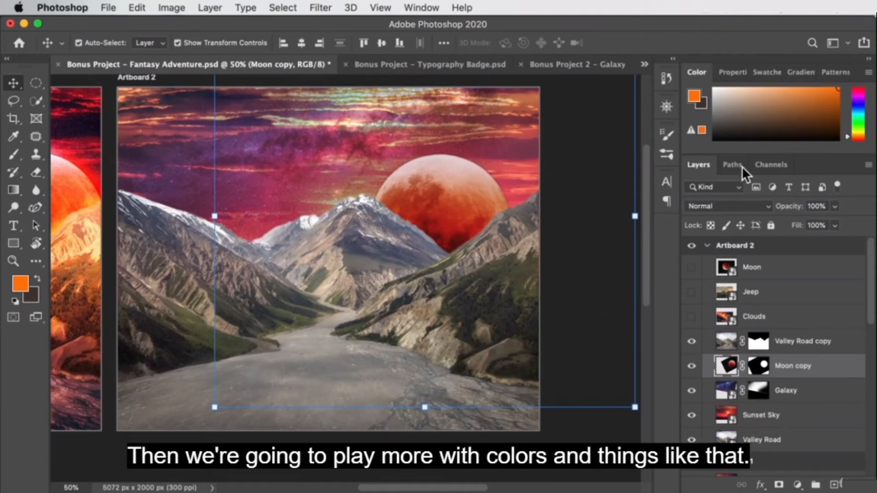
left_click_drag(156, 182, 301, 196)
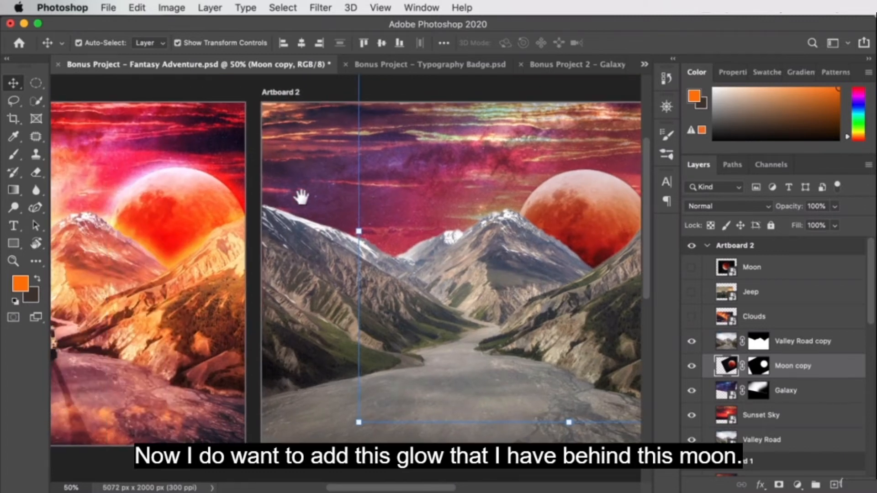
left_click_drag(445, 232, 293, 231)
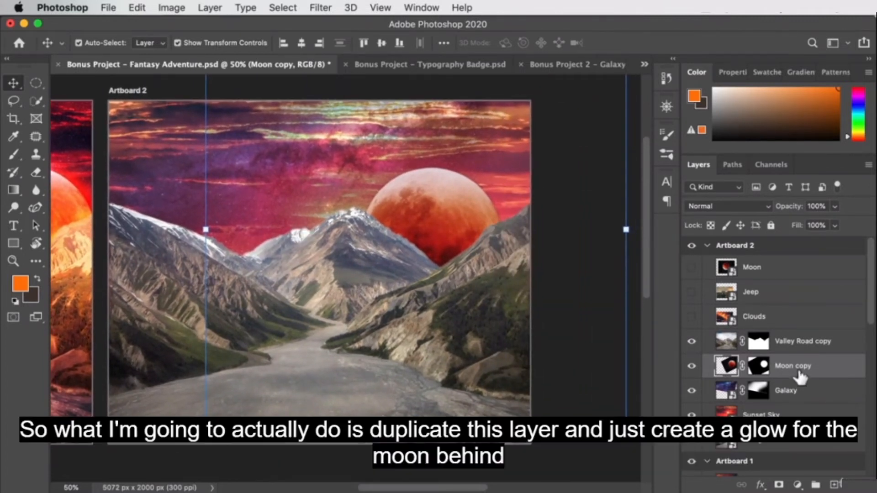
key("super+j")
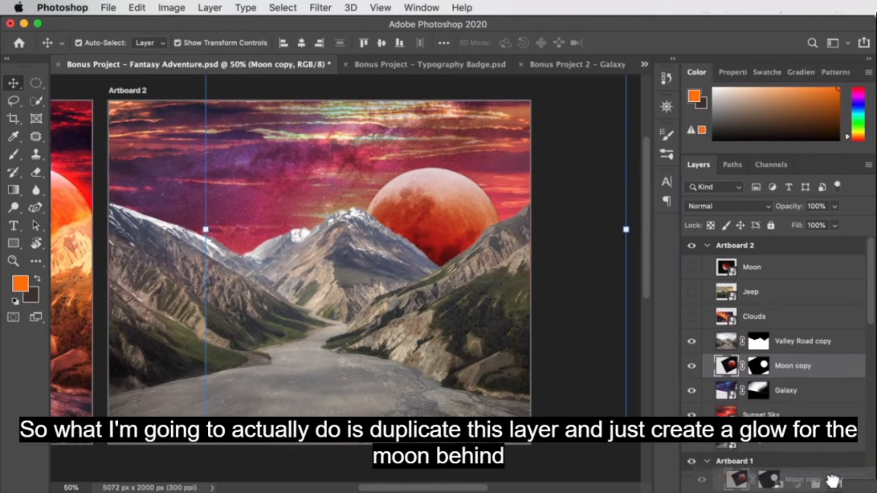
left_click(805, 394)
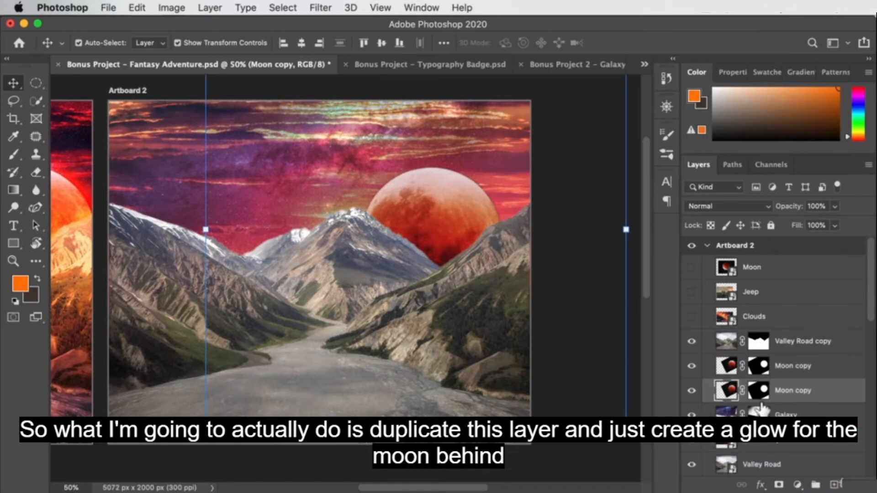
Add an Outer Glow to the lower Moon copy, sampling its colour from the moon and brightening it to a saturated red
double_click(821, 387)
left_click_drag(543, 20, 710, 169)
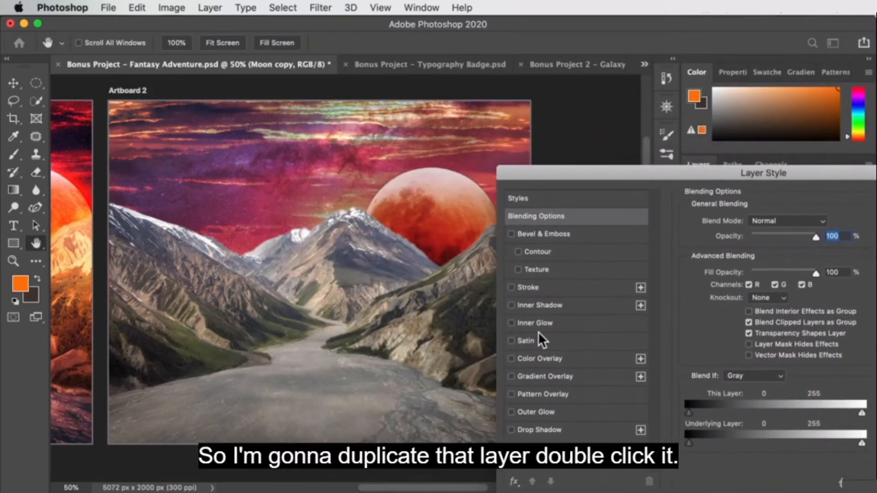
left_click(544, 406)
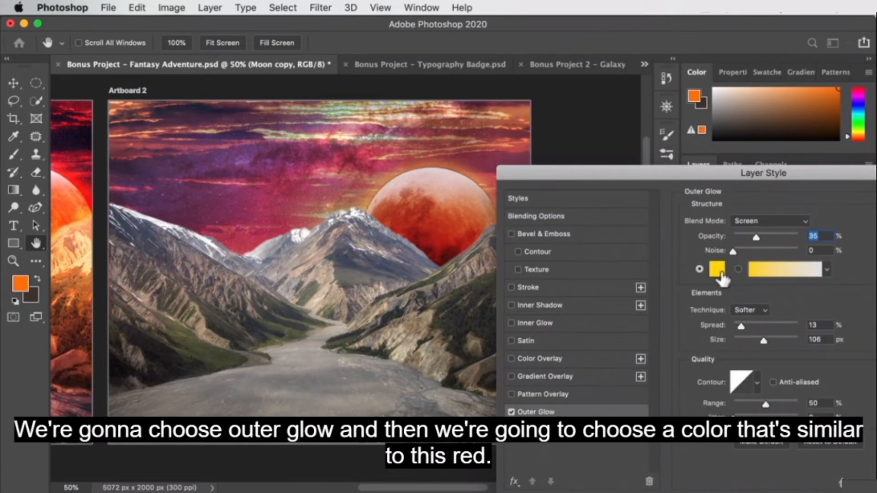
left_click(718, 271)
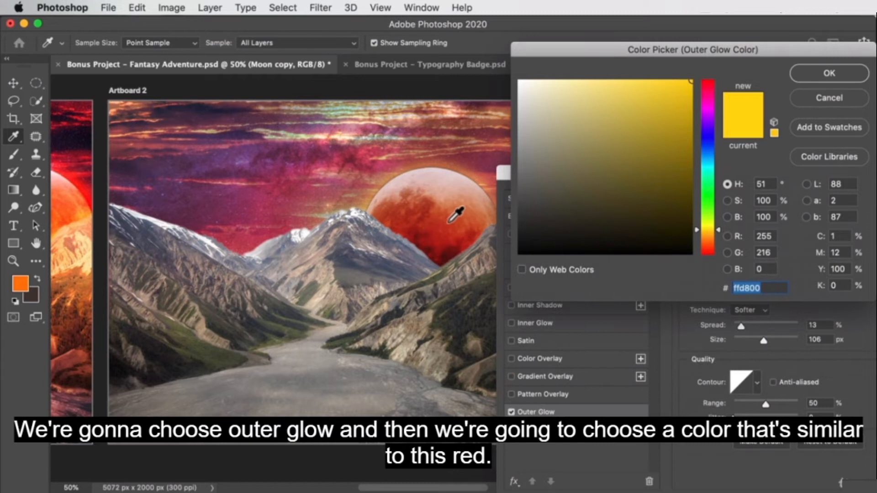
left_click(438, 232)
left_click_drag(674, 129, 643, 92)
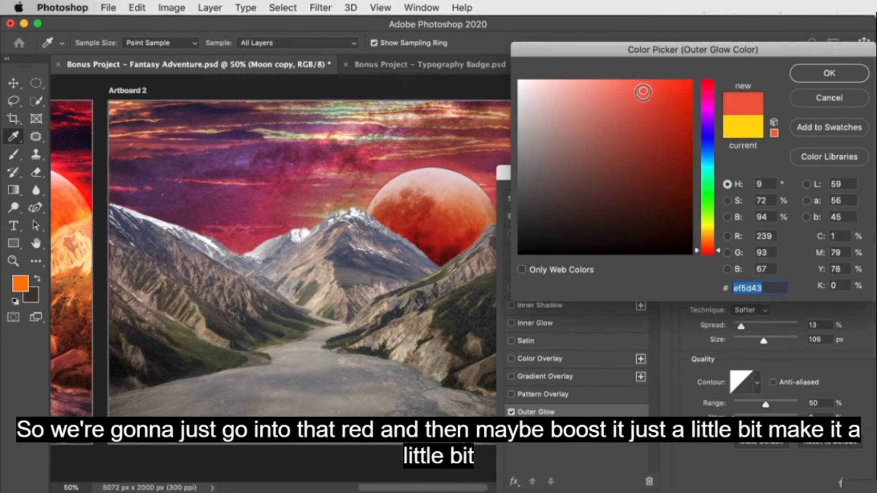
left_click_drag(670, 120, 662, 90)
left_click(829, 73)
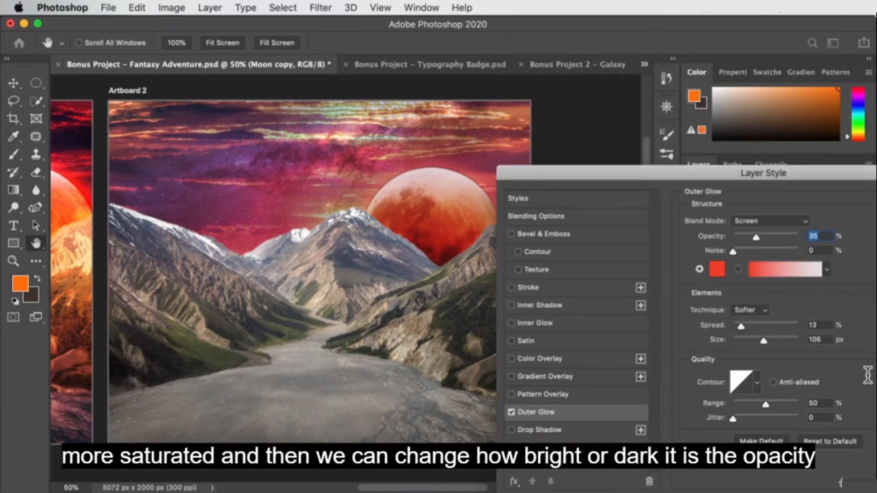
Set the outer glow's spread to 19%, opacity to 64% and size to 161 px
left_click_drag(738, 320, 745, 319)
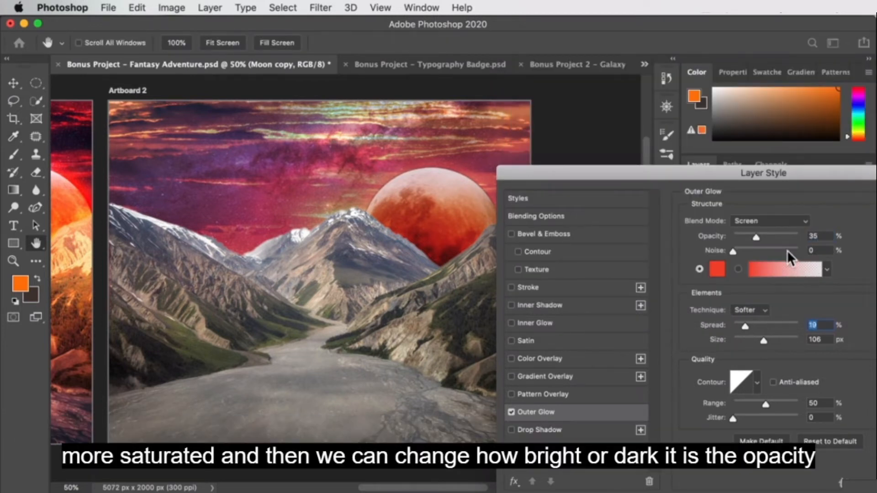
left_click_drag(764, 237, 775, 234)
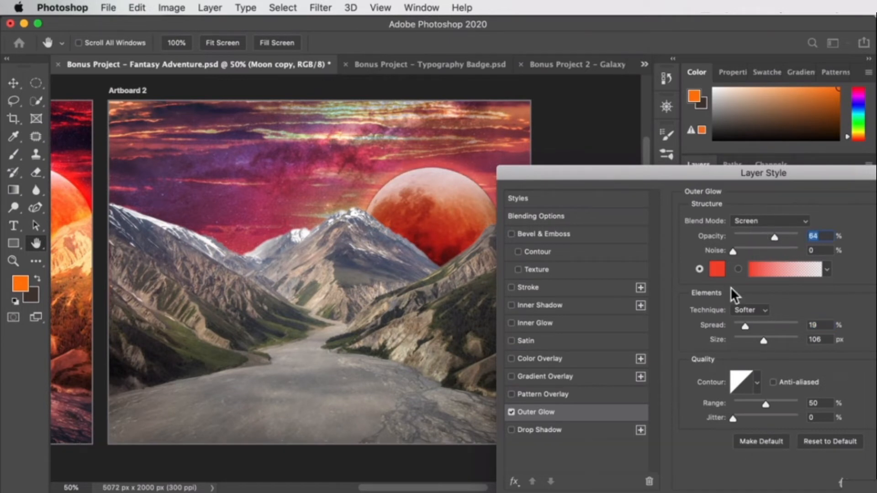
left_click_drag(780, 340, 776, 340)
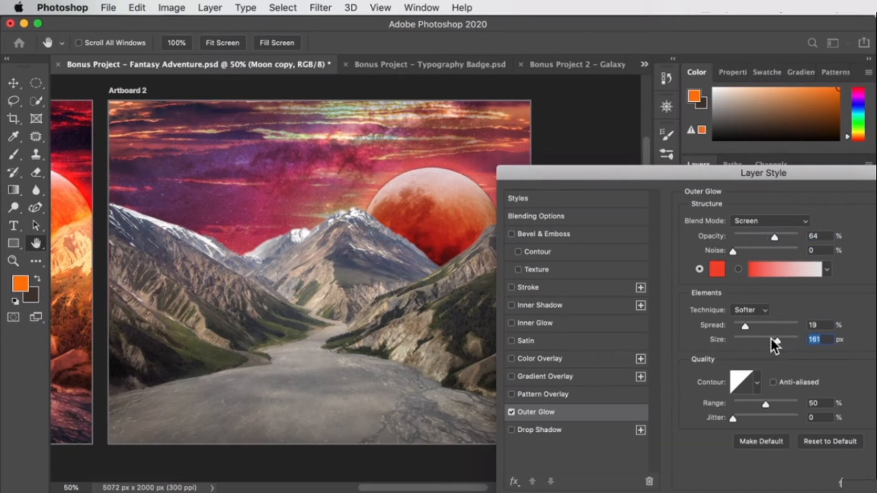
Try the Normal and Lighten blend modes for the outer glow, settle on Overlay and set its opacity to 60%
left_click(762, 221)
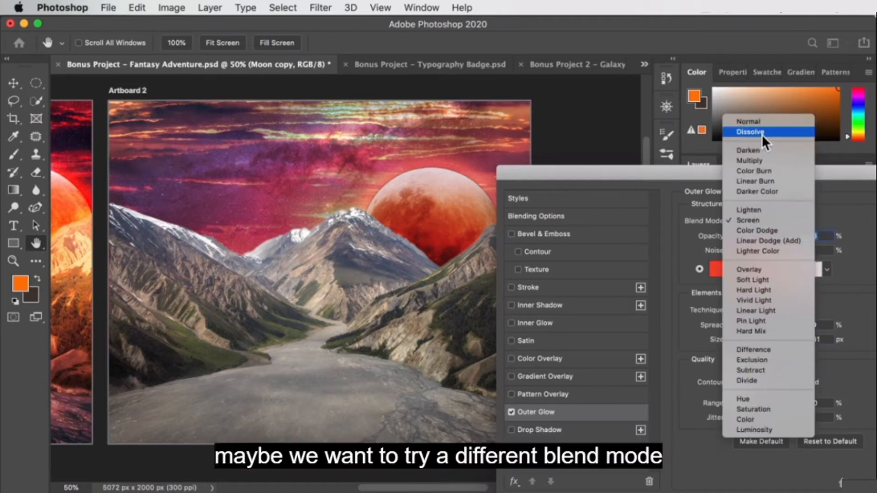
left_click(763, 121)
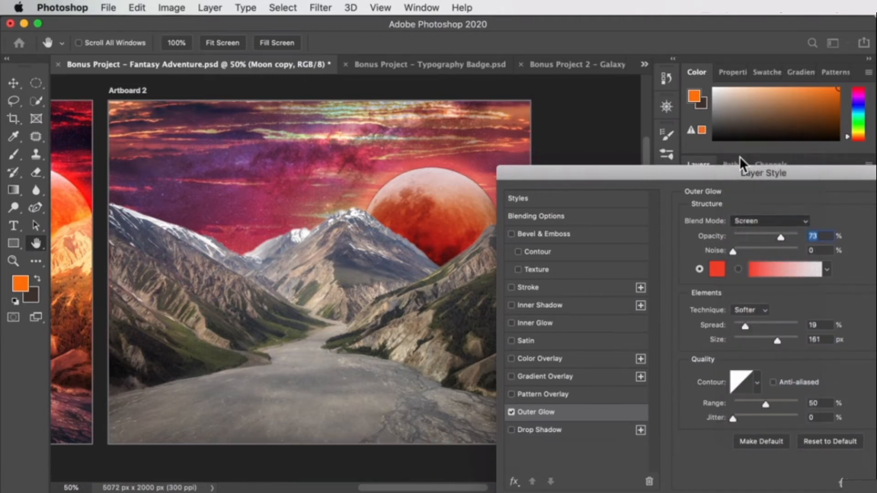
left_click(746, 220)
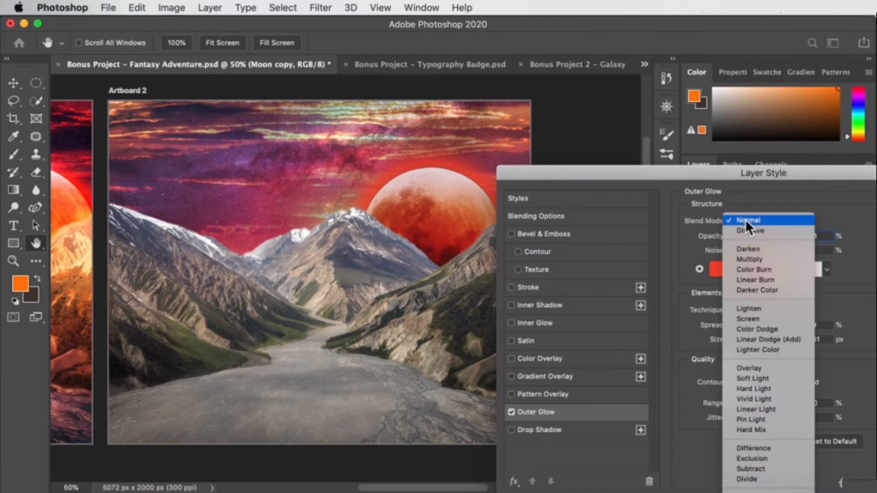
left_click(763, 307)
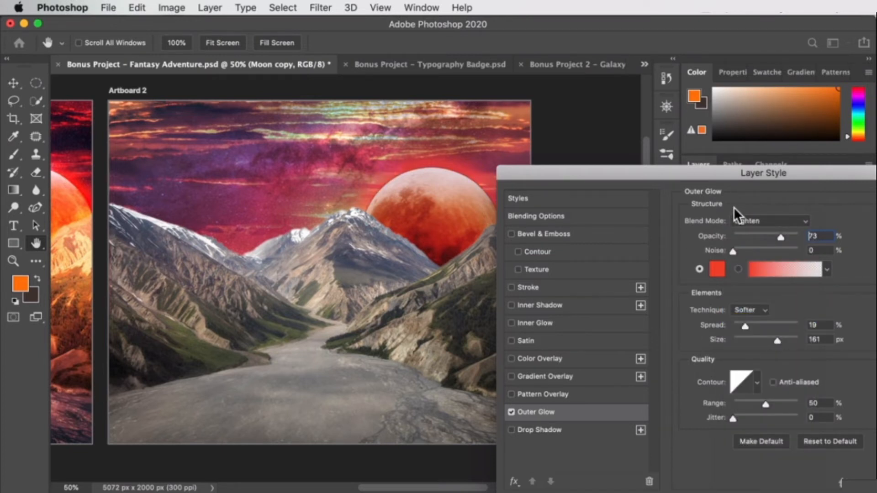
left_click(737, 218)
left_click(762, 283)
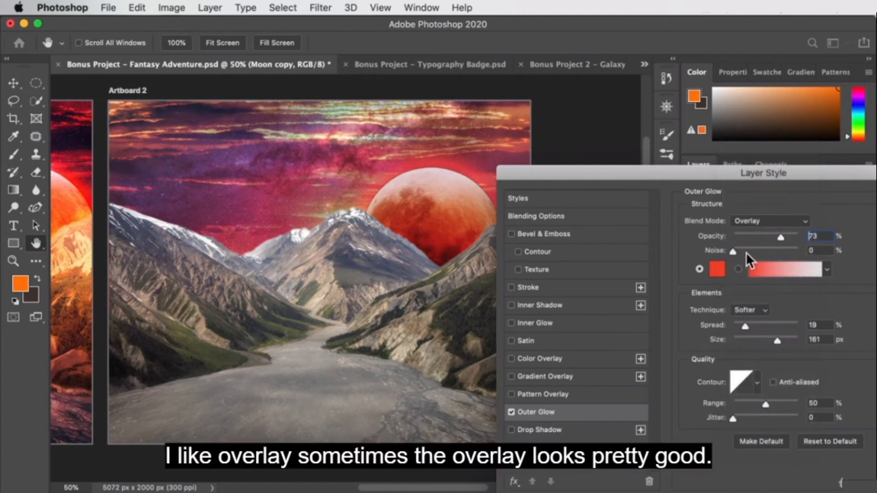
left_click_drag(780, 237, 773, 236)
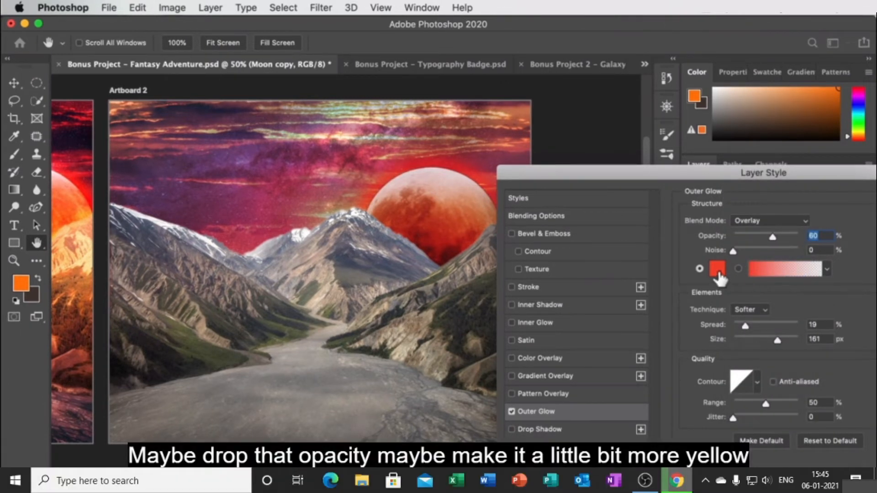
Change the outer glow colour to orange f4682a and apply the layer style
left_click(718, 271)
left_click_drag(712, 251, 714, 243)
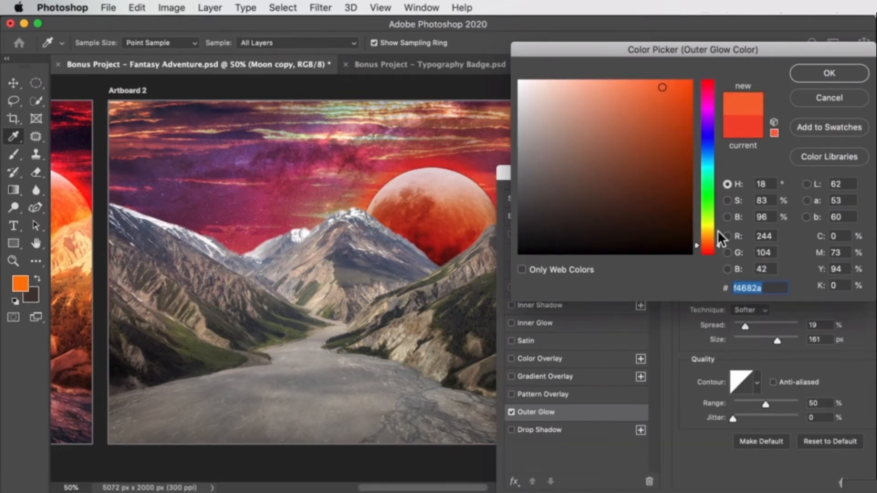
left_click(829, 73)
left_click_drag(832, 170, 701, 163)
key("Return")
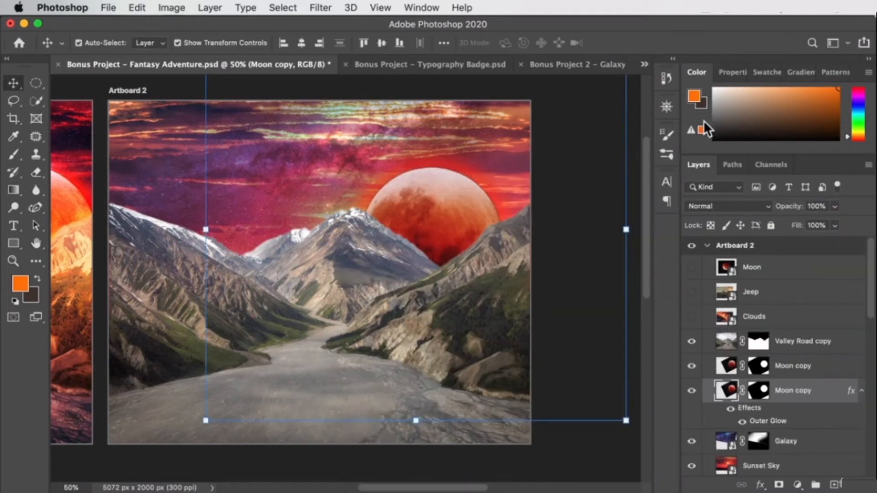
Scale the glowing lower Moon copy down to about 93%
left_click_drag(623, 228, 579, 229)
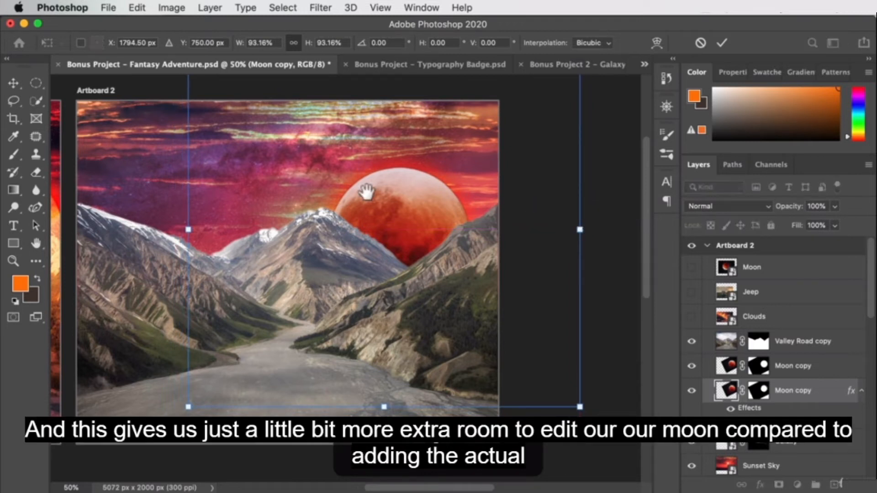
key("Return")
left_click_drag(267, 244, 430, 249)
left_click_drag(378, 254, 352, 255)
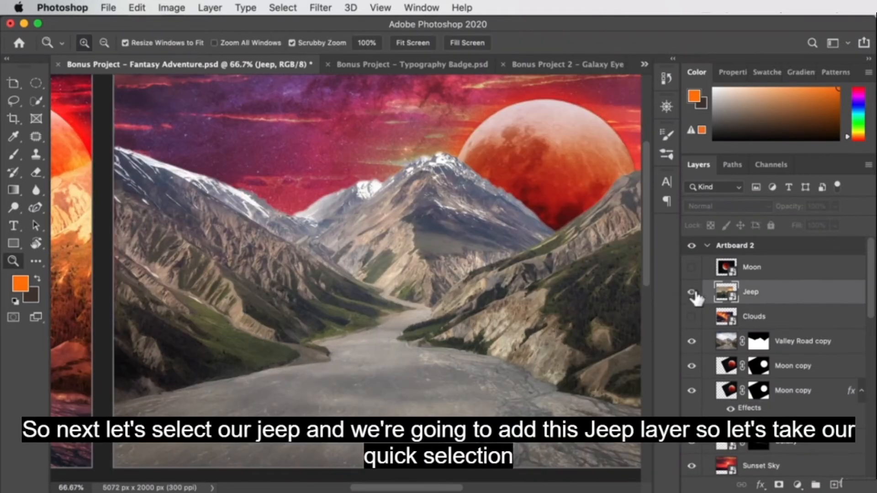
Show the Jeep layer and make a rough Quick Selection of the jeep's body, roof rack and wheels
left_click(692, 292)
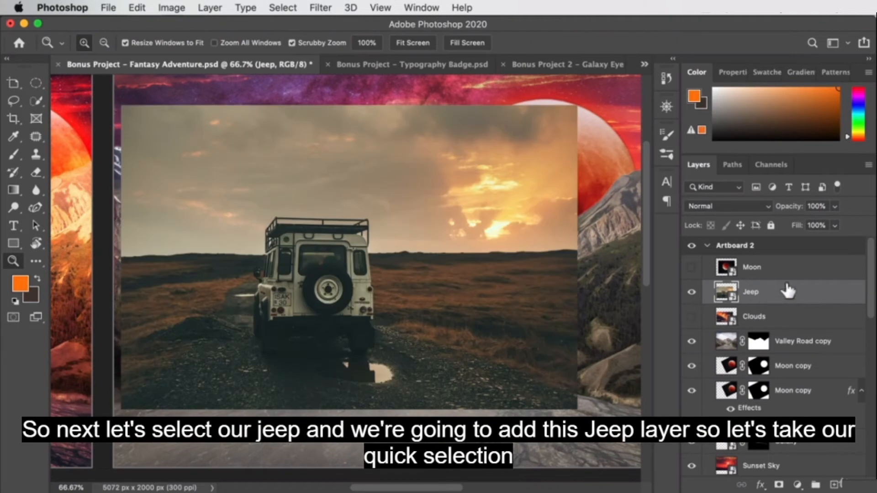
left_click(314, 275)
left_click(319, 287)
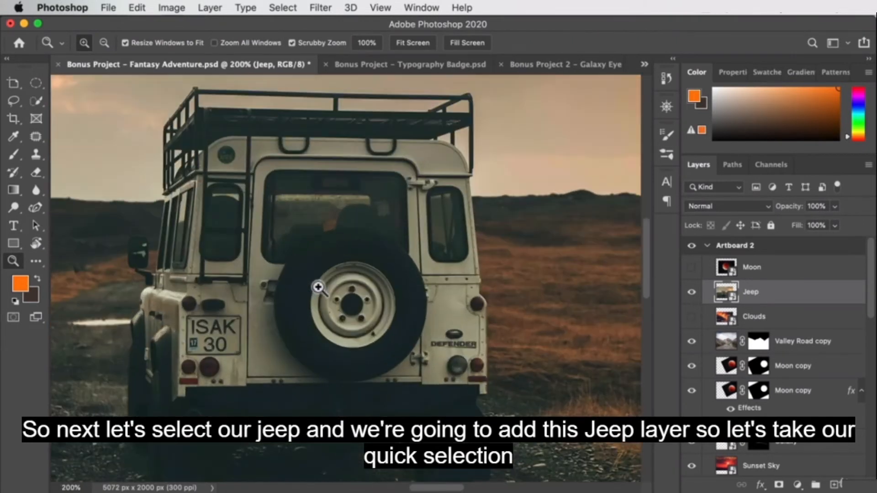
mouse_move(36, 96)
left_mouse_down()
mouse_move(98, 97)
mouse_move(106, 114)
left_mouse_up()
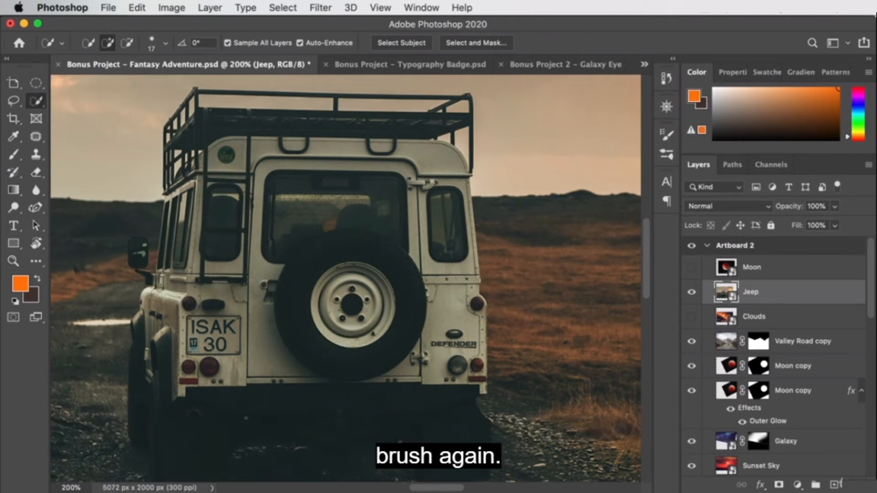
mouse_move(271, 193)
left_mouse_down()
mouse_move(263, 224)
mouse_move(398, 357)
mouse_move(434, 247)
mouse_move(348, 138)
left_mouse_up()
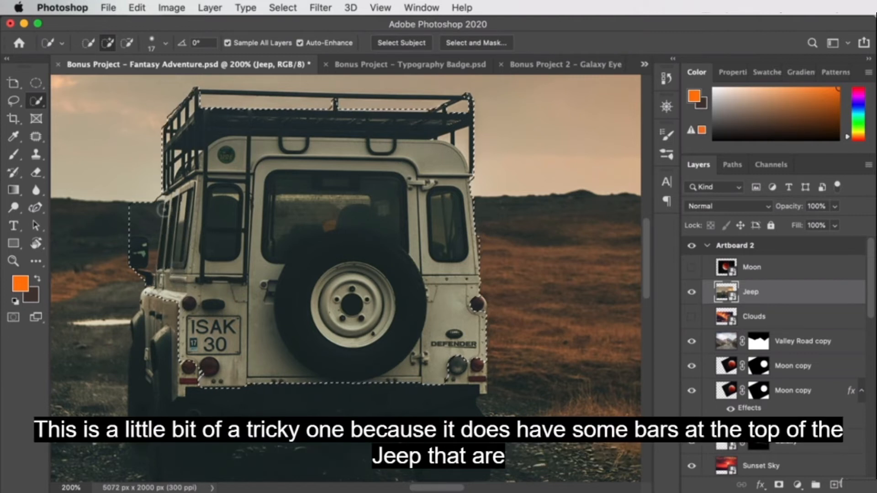
mouse_move(201, 303)
left_mouse_down()
mouse_move(240, 184)
mouse_move(224, 371)
mouse_move(243, 343)
mouse_move(514, 266)
left_mouse_up()
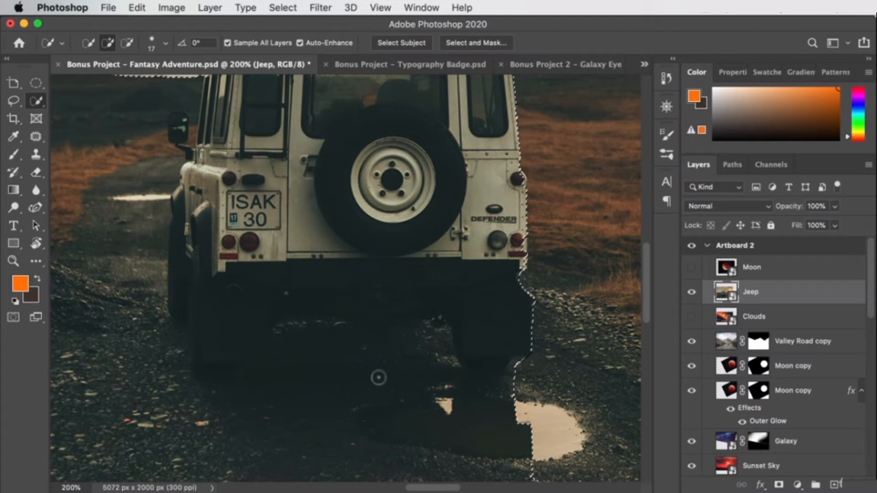
Subtract the ground around the jeep's wheels and the dark hillside along its mirror side from the selection
key("alt")
mouse_move(485, 432)
left_mouse_down()
mouse_move(361, 430)
mouse_move(188, 446)
mouse_move(276, 383)
left_mouse_up()
mouse_move(299, 353)
left_mouse_down()
mouse_move(430, 344)
mouse_move(440, 362)
left_mouse_up()
left_click_drag(535, 395, 501, 395)
left_click_drag(534, 368, 530, 371)
mouse_move(179, 409)
left_mouse_down()
mouse_move(131, 272)
mouse_move(117, 174)
mouse_move(116, 182)
left_mouse_up()
scroll(241, 292, "up", 8)
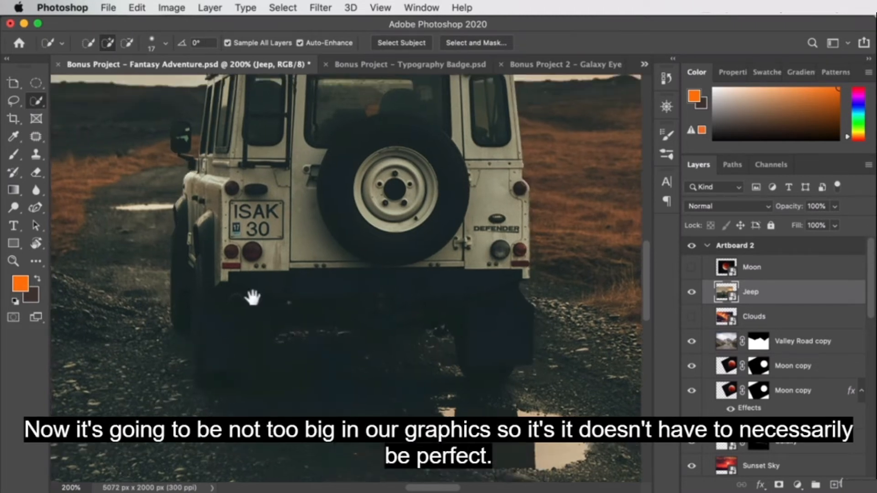
left_click_drag(258, 264, 178, 258)
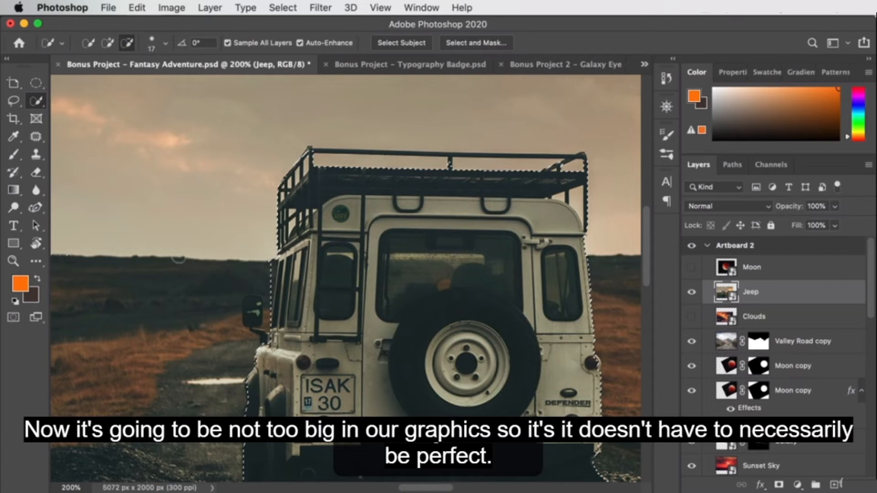
Add the jeep's side mirror to the selection and refine its outline with a 7 px Quick Selection brush
mouse_move(255, 303)
left_mouse_down()
mouse_move(254, 318)
mouse_move(273, 284)
left_mouse_up()
key("z")
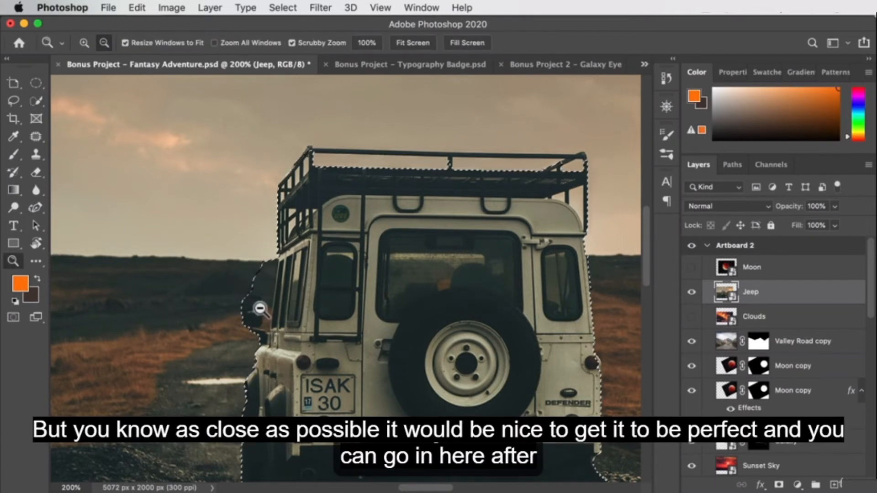
left_click(266, 299)
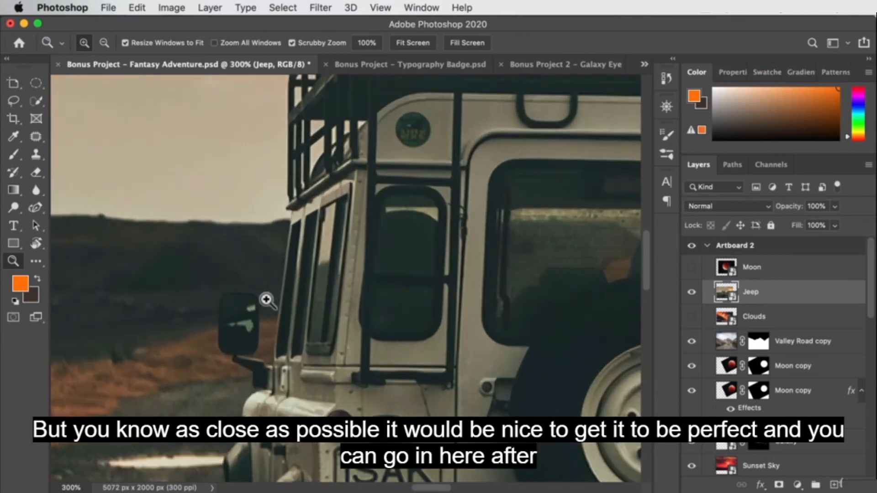
left_click(40, 101)
mouse_move(264, 249)
left_mouse_down()
mouse_move(266, 287)
mouse_move(235, 305)
mouse_move(271, 298)
mouse_move(266, 347)
mouse_move(256, 367)
mouse_move(245, 363)
left_mouse_up()
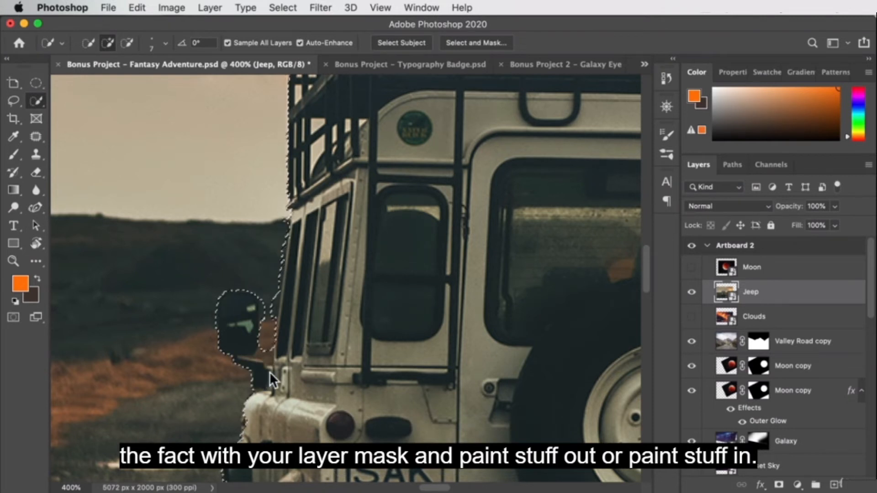
Subtract the sky in the two long gaps beneath the roof rack's rear top rail from the selection
left_click_drag(327, 179, 319, 373)
mouse_move(345, 284)
left_mouse_down()
mouse_move(359, 245)
mouse_move(266, 211)
mouse_move(284, 209)
left_mouse_up()
left_click_drag(535, 265, 318, 266)
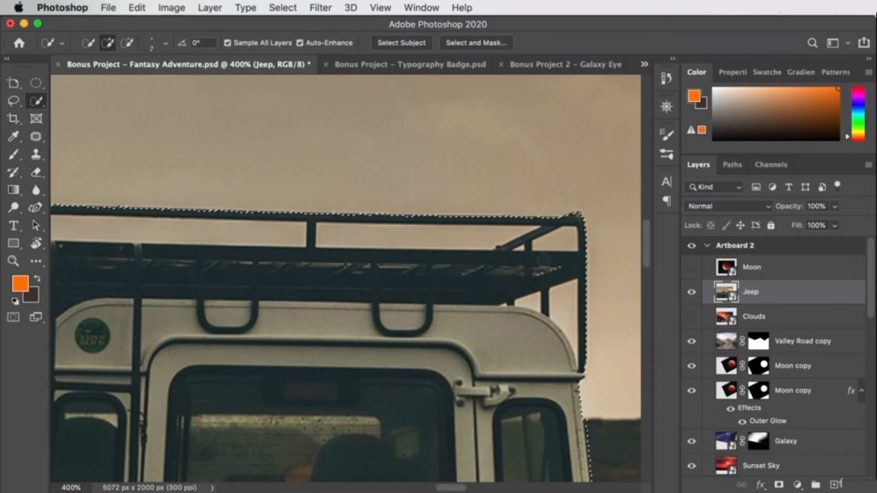
left_click_drag(462, 239, 329, 237)
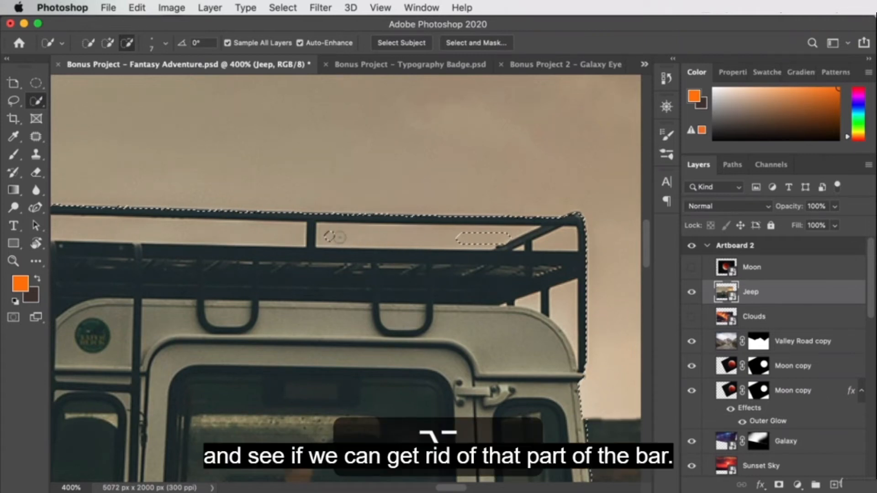
left_click_drag(435, 234, 494, 235)
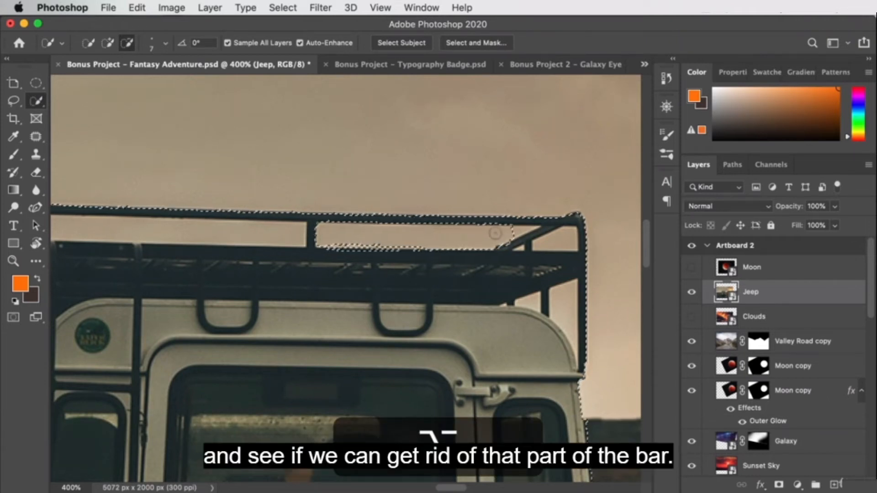
left_click_drag(245, 243, 398, 242)
left_click_drag(238, 232, 356, 237)
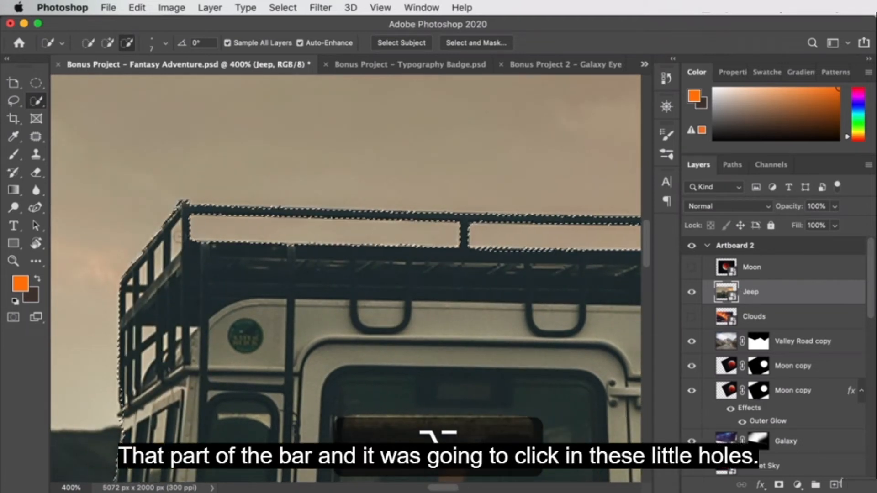
Subtract the small sky openings between the bars on the roof rack's side, reducing the brush to 5 px
left_click(159, 260, "alt")
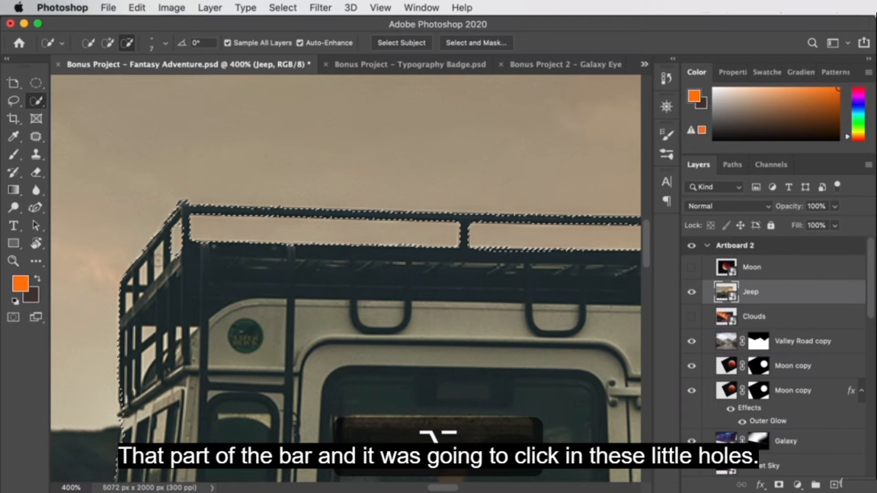
left_click_drag(172, 289, 168, 290)
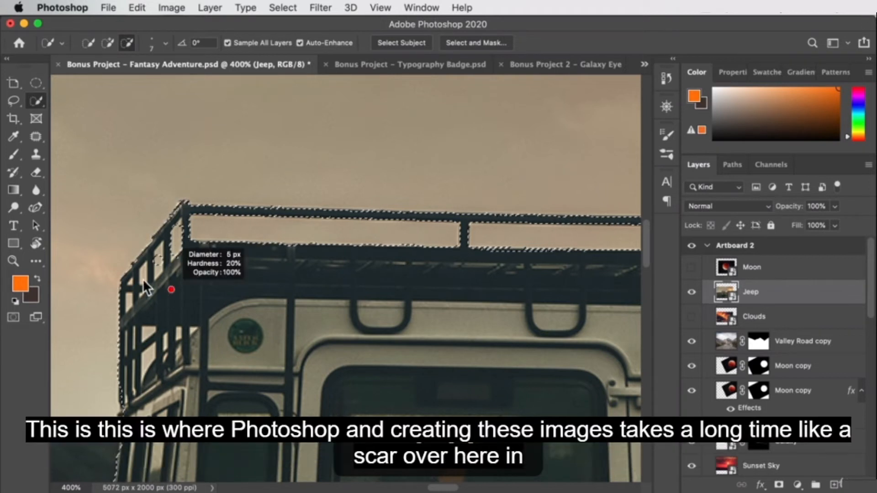
Subtract the sky gaps between the bars at the roof rack's left end from the jeep selection, using a 5 px Quick Selection brush
left_click(143, 277, "alt")
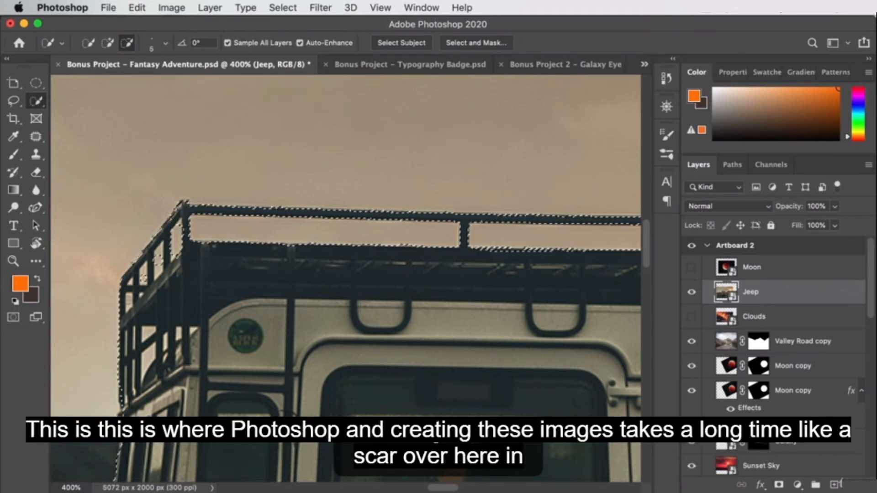
left_click(149, 331, "alt")
left_click(148, 356, "alt")
left_click(165, 340, "alt")
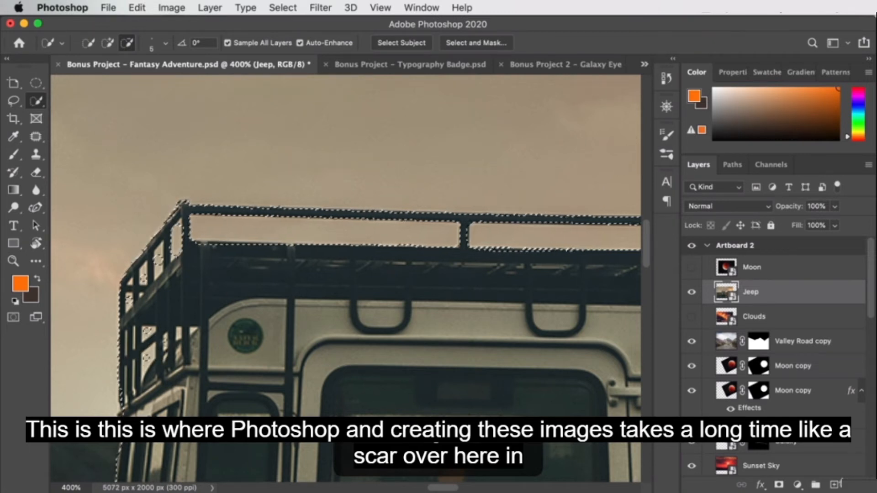
Subtract the sky gaps at the roof rack's right end and add the rack's top rail back to the selection
left_click_drag(512, 322, 303, 289)
left_click(502, 270, "alt")
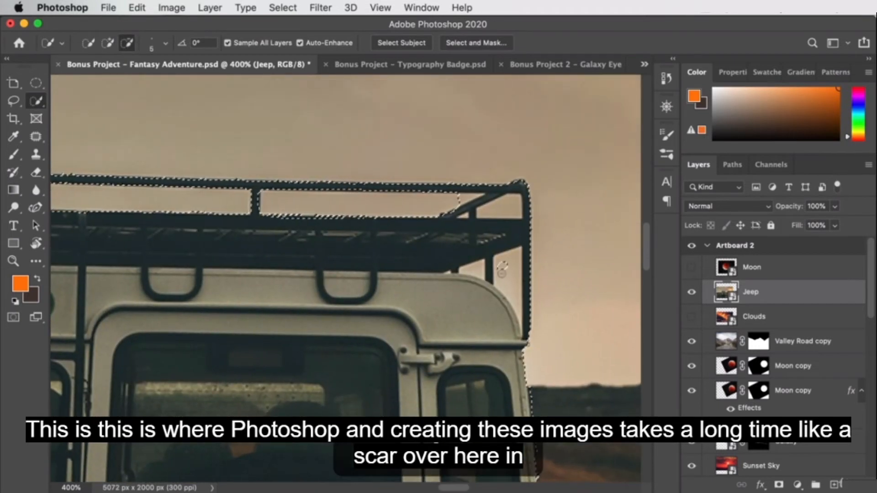
left_click(502, 209, "alt")
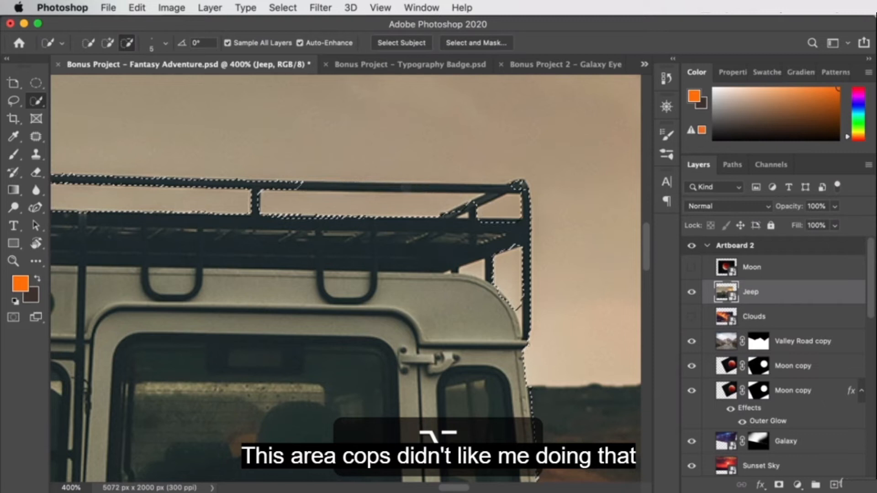
left_click(401, 188)
left_click_drag(301, 184, 491, 196)
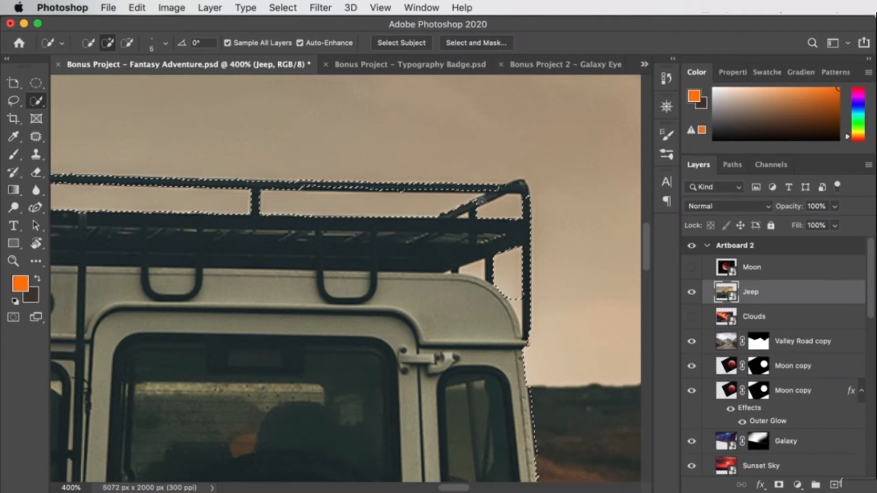
Clean up the Quick Selection outline beneath the jeep and add the bottoms of the rear tires to it
key("z")
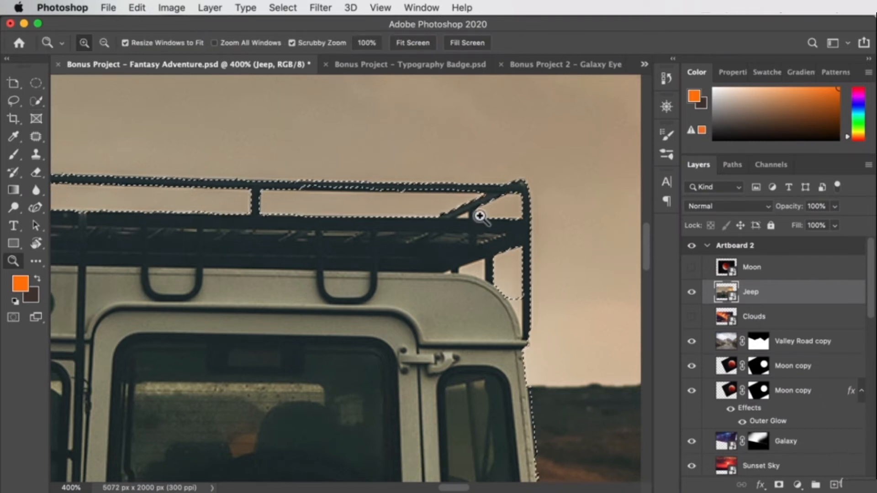
left_click(408, 237, "alt")
left_click(315, 385, "alt")
left_click_drag(345, 395, 436, 195)
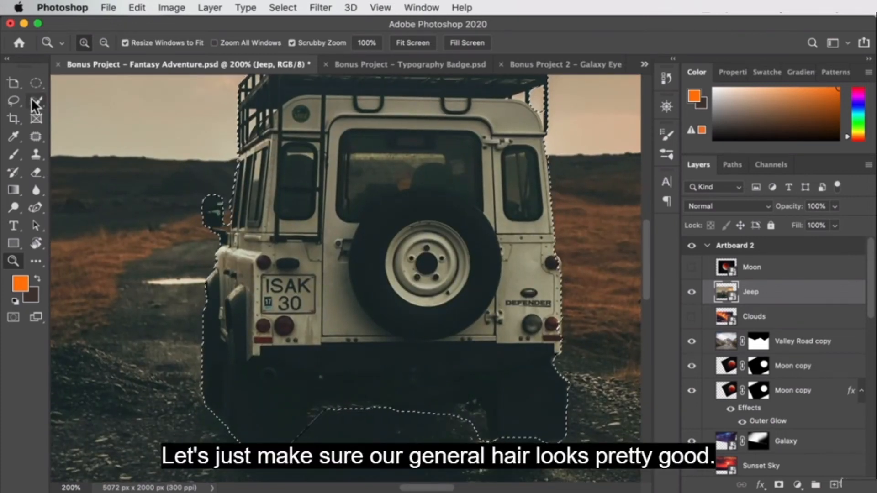
left_click(36, 101)
key("alt")
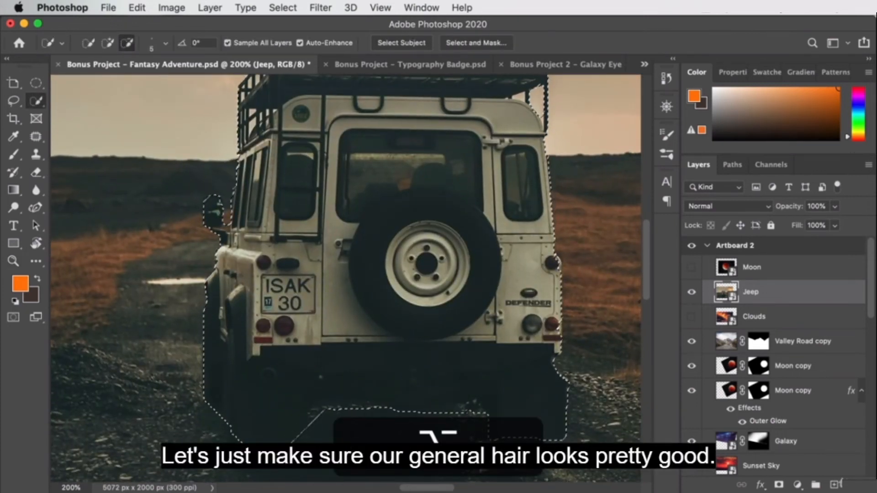
left_click_drag(530, 434, 531, 450)
mouse_move(259, 452)
left_mouse_down()
mouse_move(233, 445)
mouse_move(237, 427)
left_mouse_up()
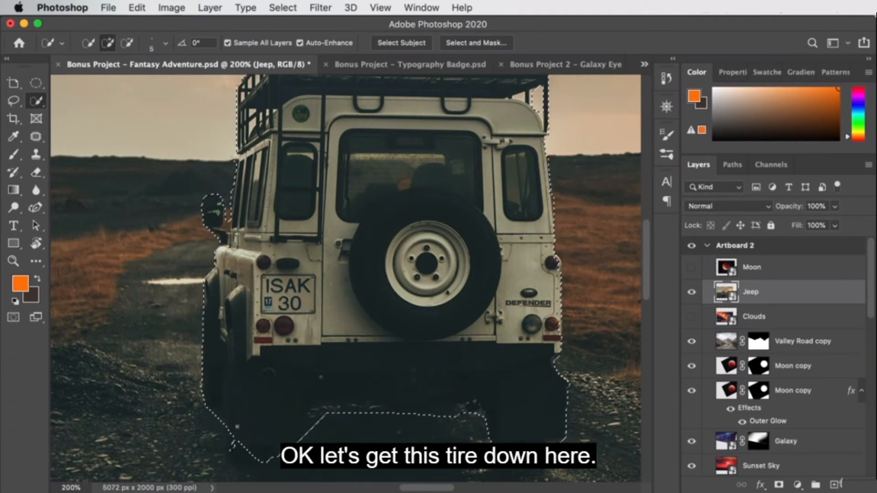
Open Select and Mask for the jeep selection and set Feather to 0 px and Smooth to 3
left_click(498, 42)
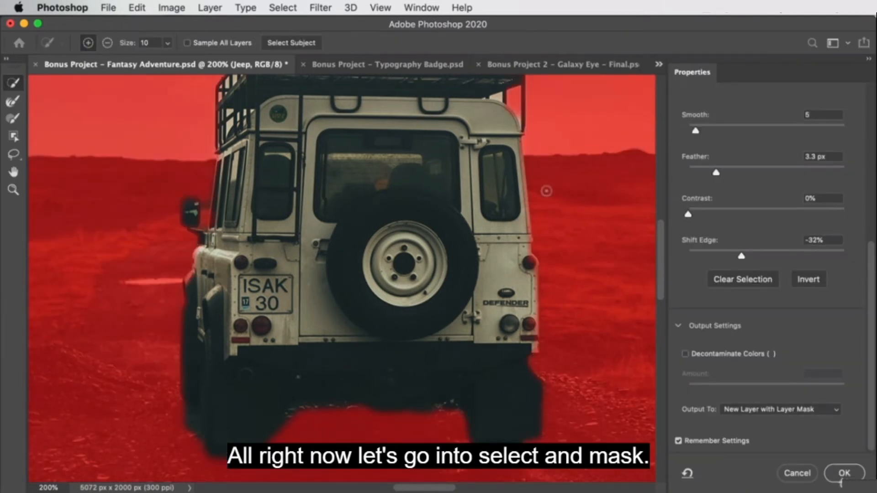
left_click(17, 192)
left_click(412, 201, "alt")
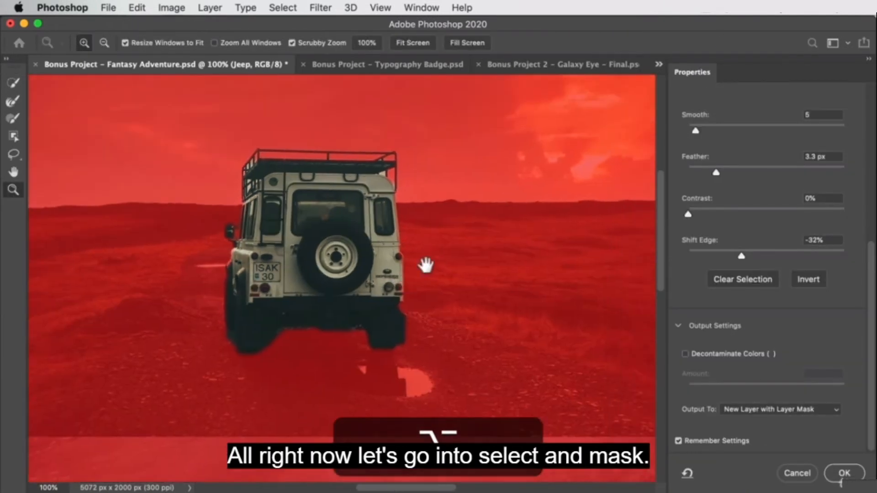
scroll(834, 194, "up", 3)
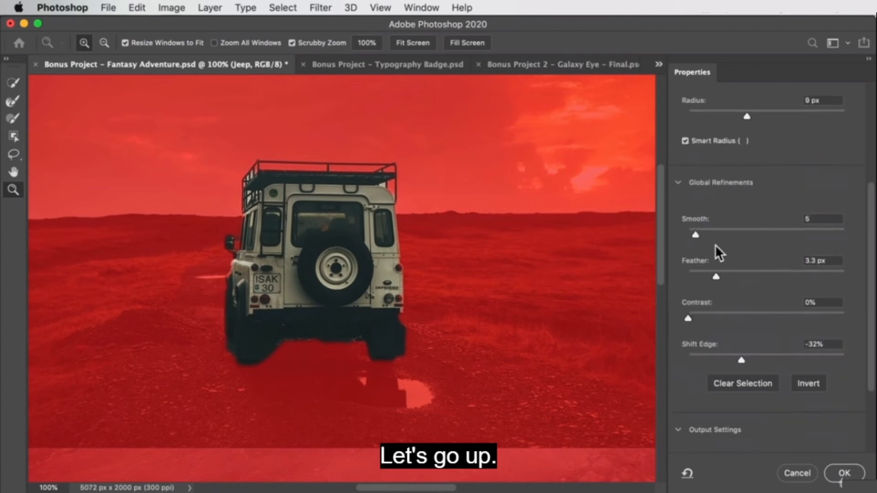
left_click_drag(716, 276, 675, 274)
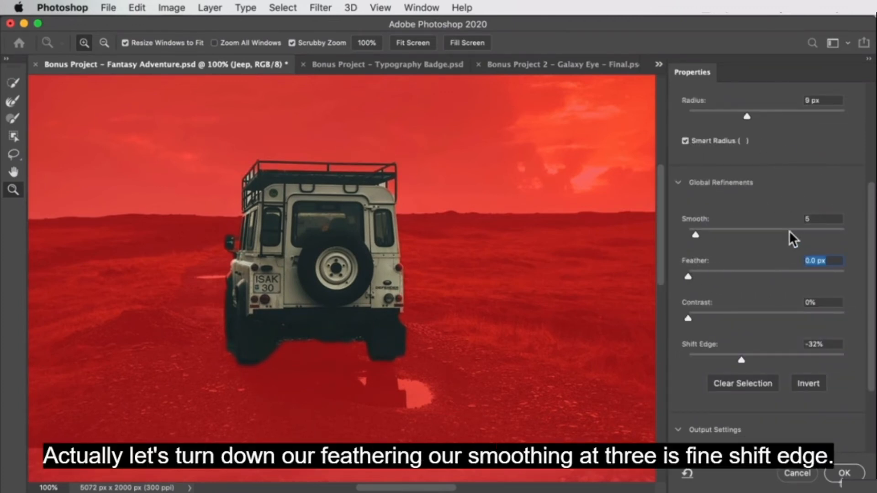
left_click_drag(694, 231, 693, 230)
type("100")
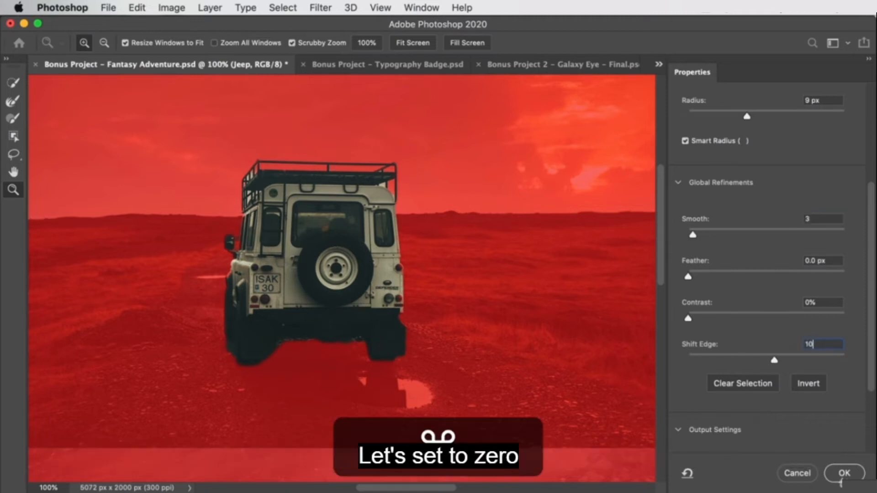
key("super+a")
type("0")
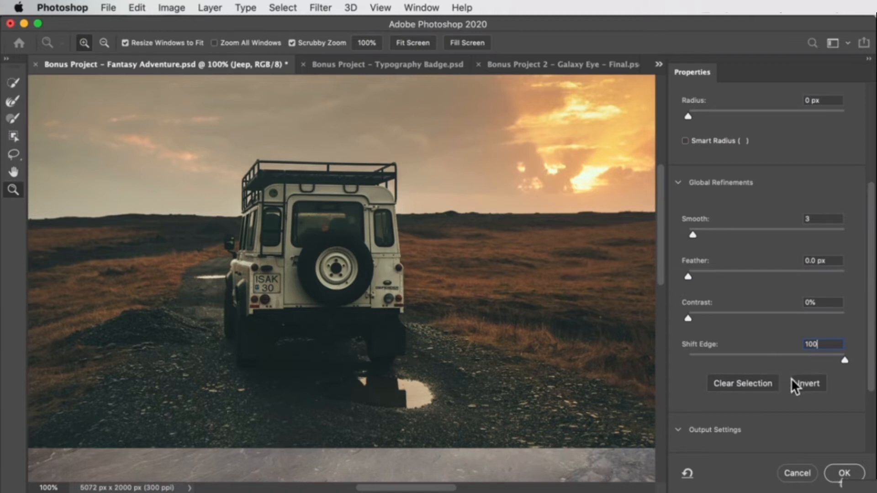
key("super+z")
key("super+z")
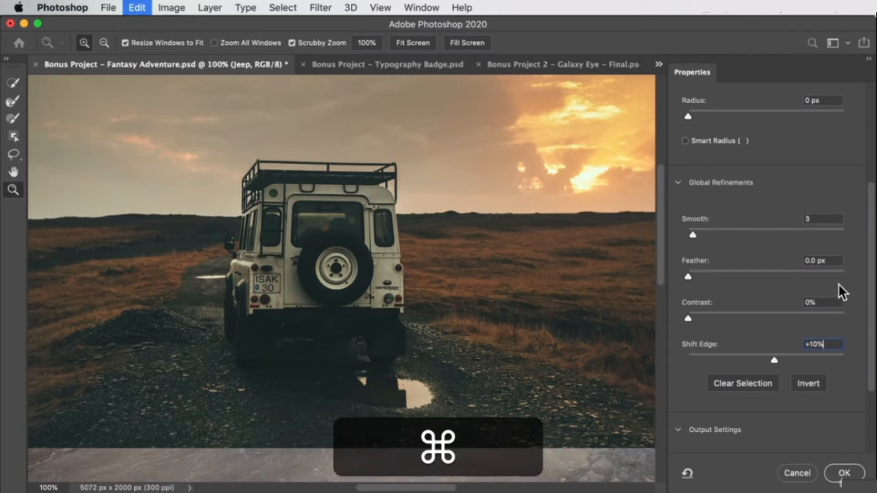
Set the selection's Shift Edge to 0%
left_click(816, 345)
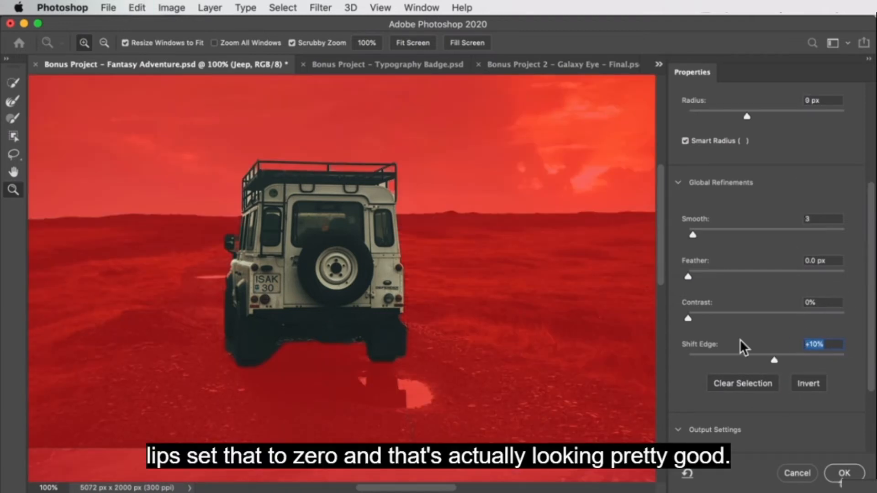
type("0")
key("Return")
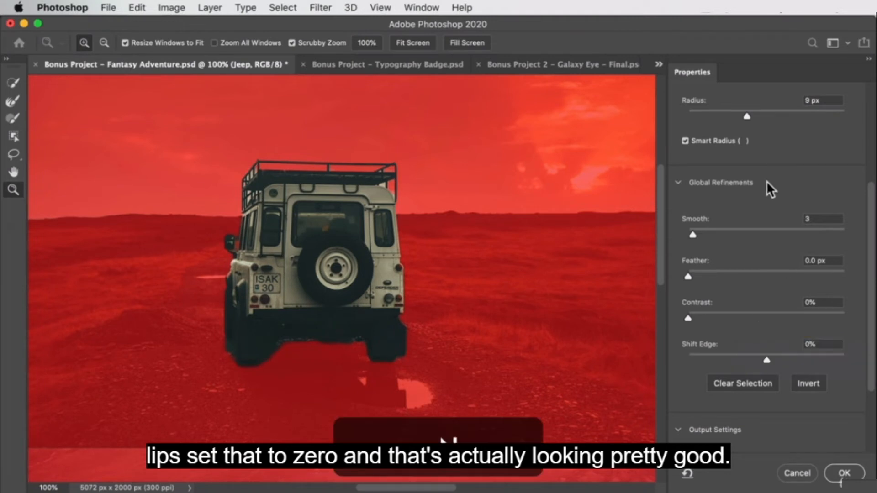
Brush over the remaining sky gaps at the roof rack's left end with the Refine Edge Brush at size 47
scroll(289, 220, "up", 3)
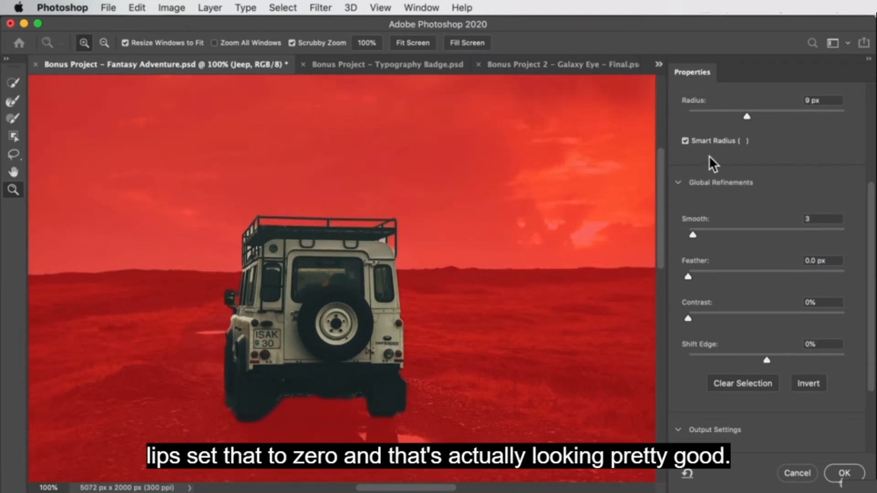
scroll(787, 139, "up", 1)
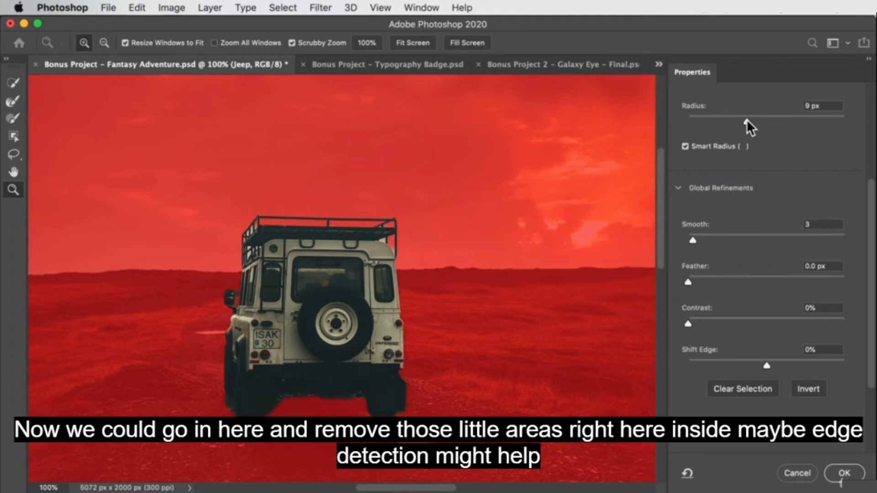
left_click(249, 236)
left_click(250, 236)
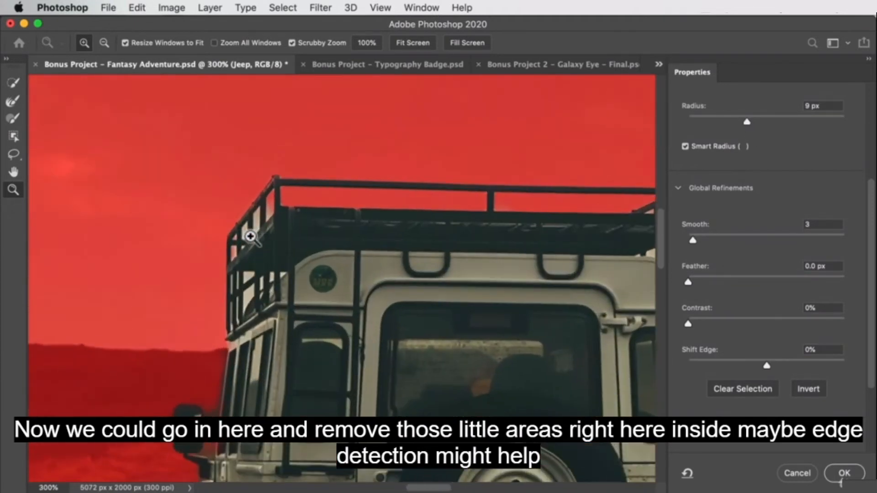
left_click(249, 236)
left_click(13, 101)
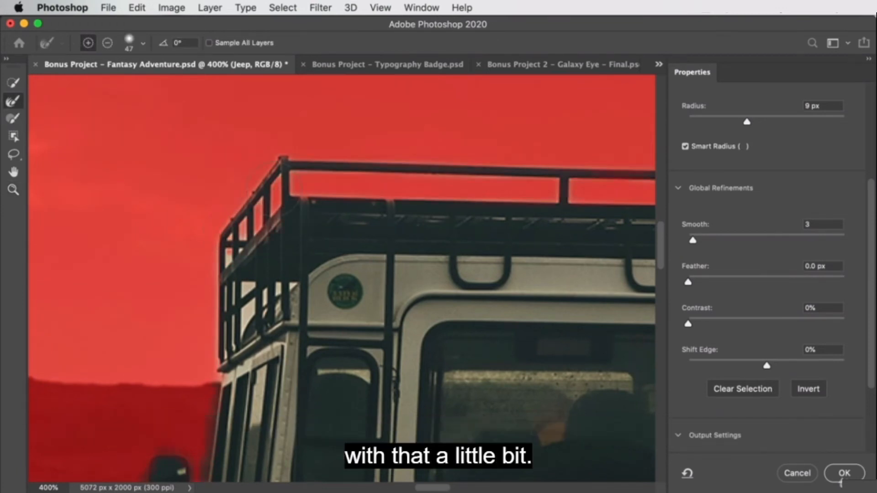
left_click_drag(202, 305, 256, 296)
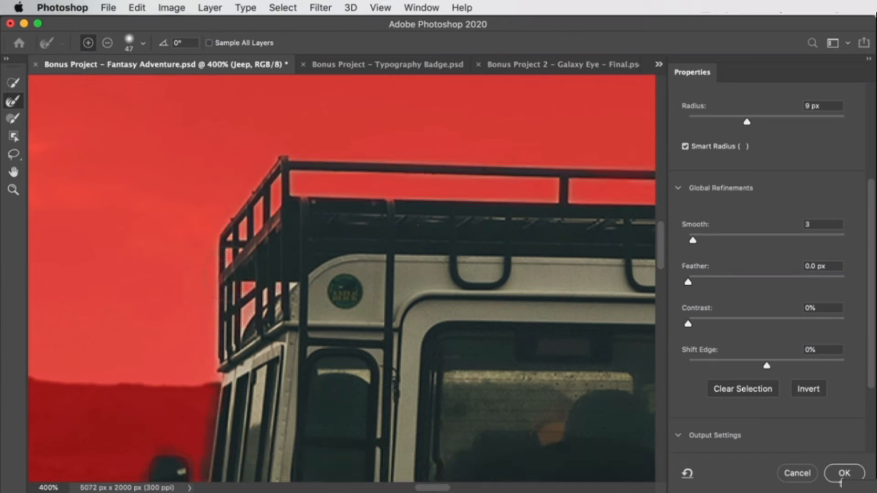
Refine the edges of the roof rack's right end and its supports with the Refine Edge Brush
left_click_drag(582, 190, 183, 183)
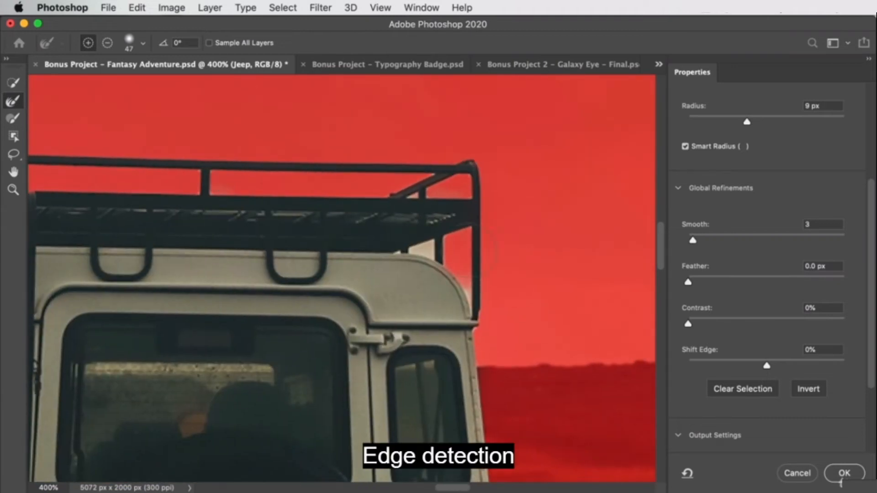
mouse_move(494, 297)
left_mouse_down()
mouse_move(431, 250)
mouse_move(426, 177)
left_mouse_up()
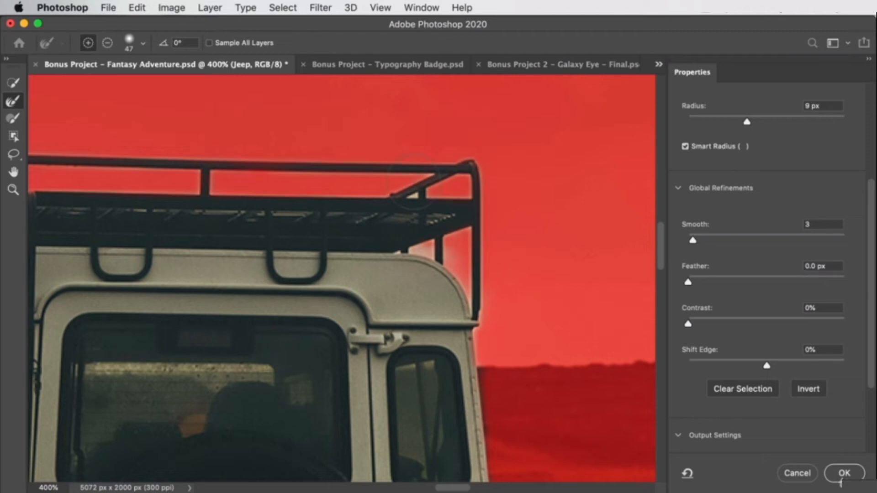
key("alt")
Check the masked jeep and apply the refinement, outputting it as a new layer with a layer mask
left_click(13, 189)
left_click(280, 200, "alt")
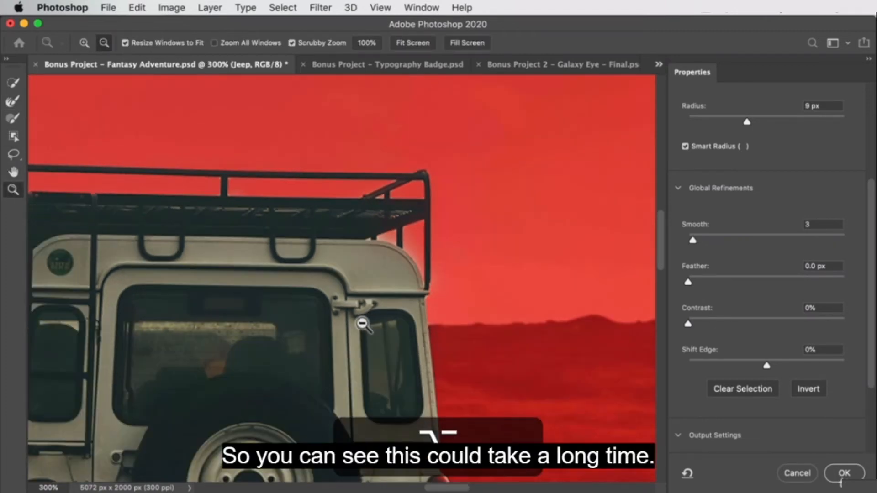
left_click(364, 324, "alt")
key("space")
left_click_drag(284, 374, 375, 194)
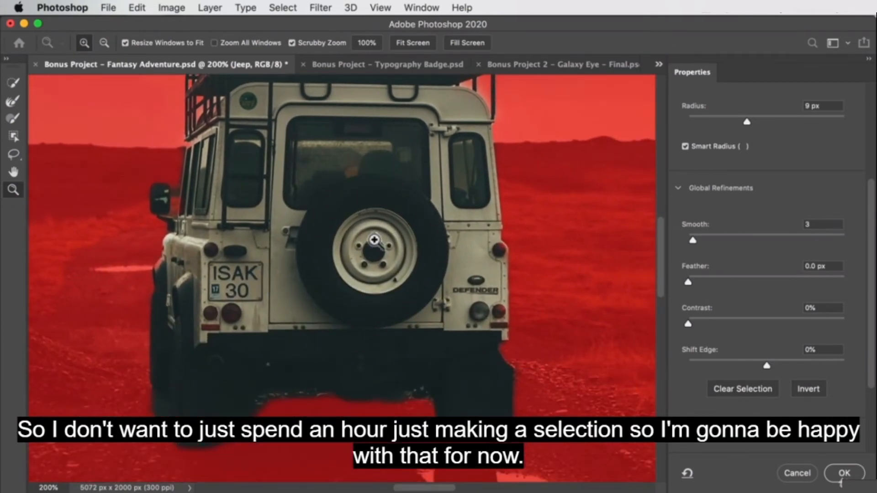
left_click(844, 475)
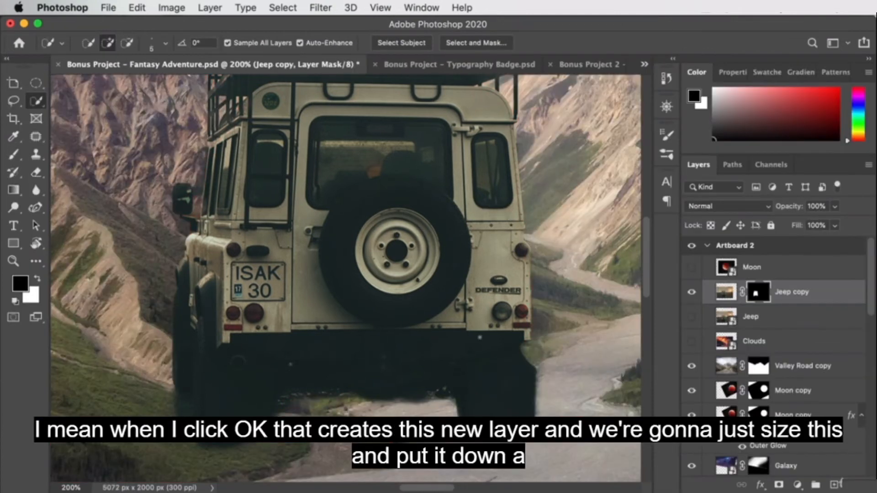
Scale the masked jeep down proportionally and place it on the valley road, where the road narrows toward the mountains
key("z")
left_click(444, 357, "alt")
left_click(373, 393, "alt")
left_click_drag(516, 357, 320, 288)
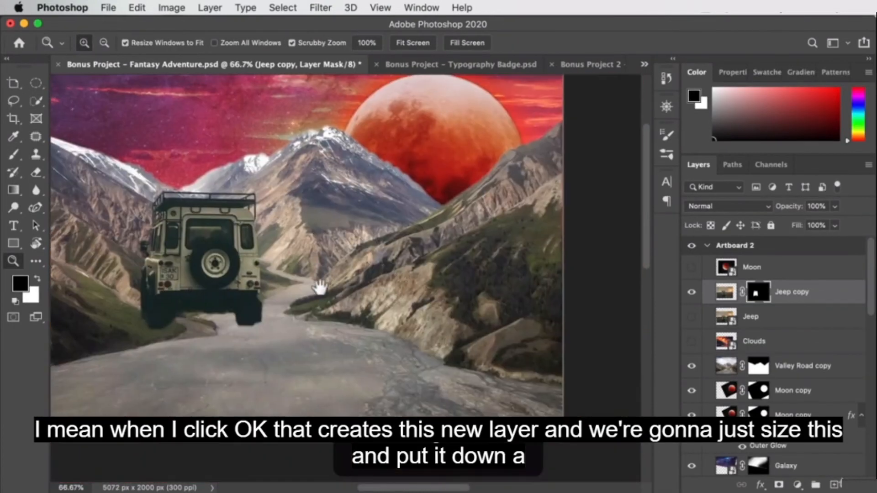
key("v")
left_click_drag(254, 254, 328, 292)
left_click_drag(533, 114, 393, 208)
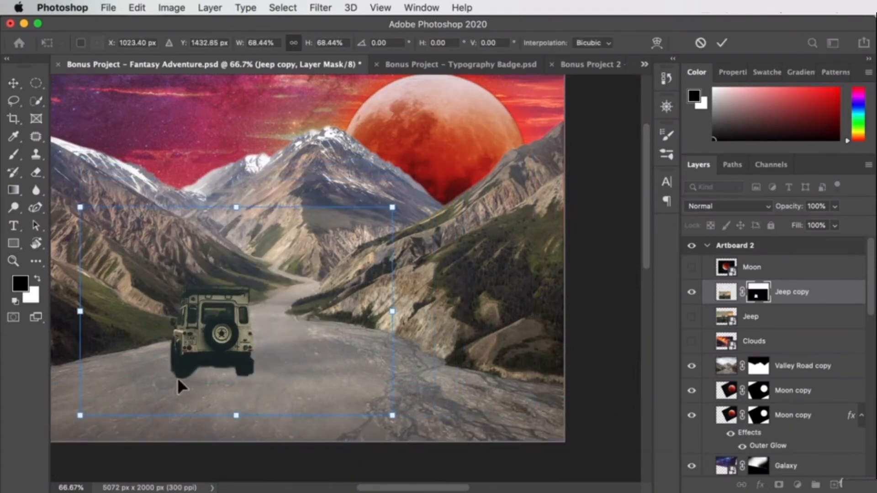
left_click_drag(250, 318, 315, 299)
left_click_drag(430, 207, 393, 225)
left_click_drag(246, 316, 264, 299)
key("Return")
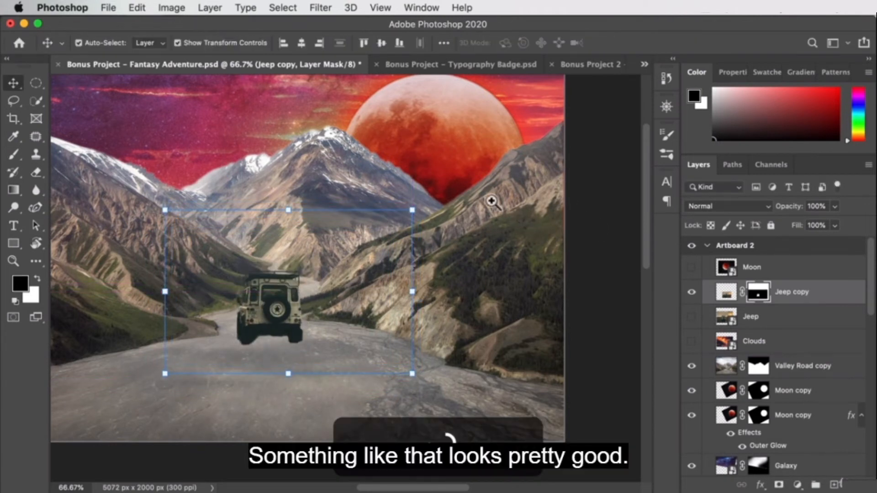
Examine the details around the jeep in the finished artwork on Artboard 1 and return to the jeep on Artboard 2
key("z")
left_click(405, 197, "alt")
left_click_drag(268, 200, 599, 235)
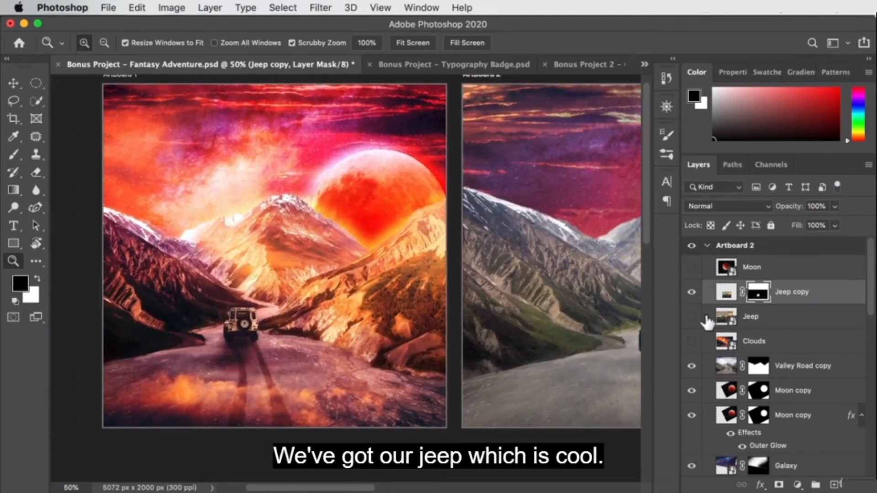
left_click_drag(454, 204, 468, 185)
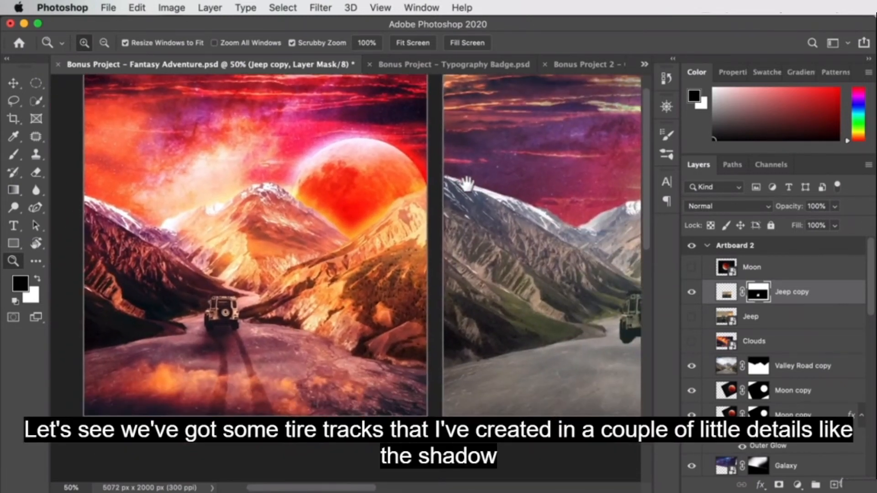
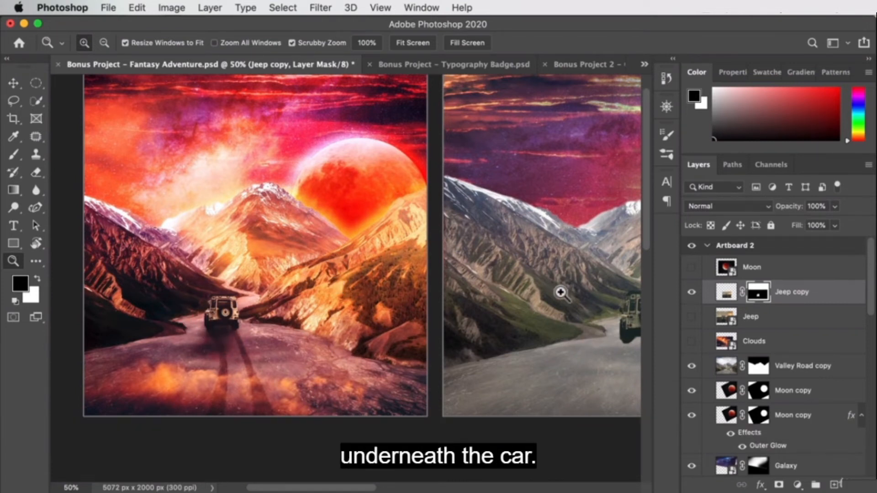
left_click_drag(561, 294, 364, 288)
left_click(460, 353)
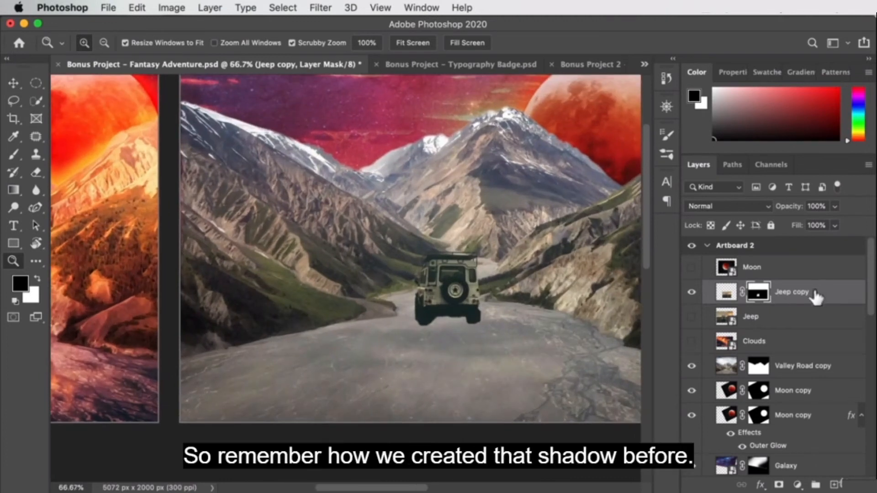
Duplicate the masked jeep layer and apply a black Color Overlay at 100% opacity to the upper copy
left_click_drag(807, 296, 835, 484)
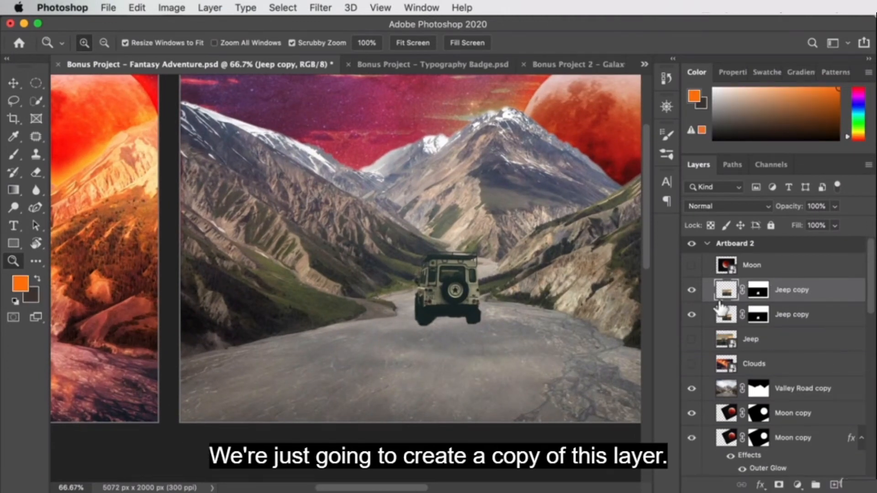
double_click(827, 289)
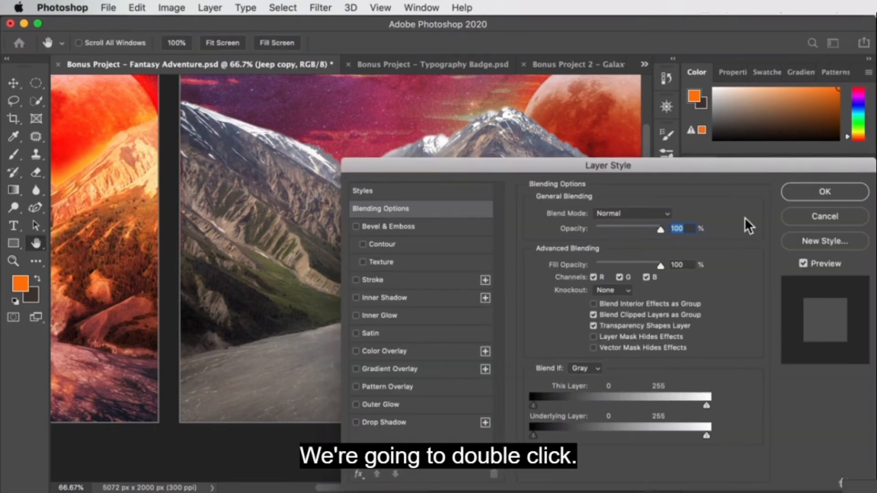
left_click(424, 352)
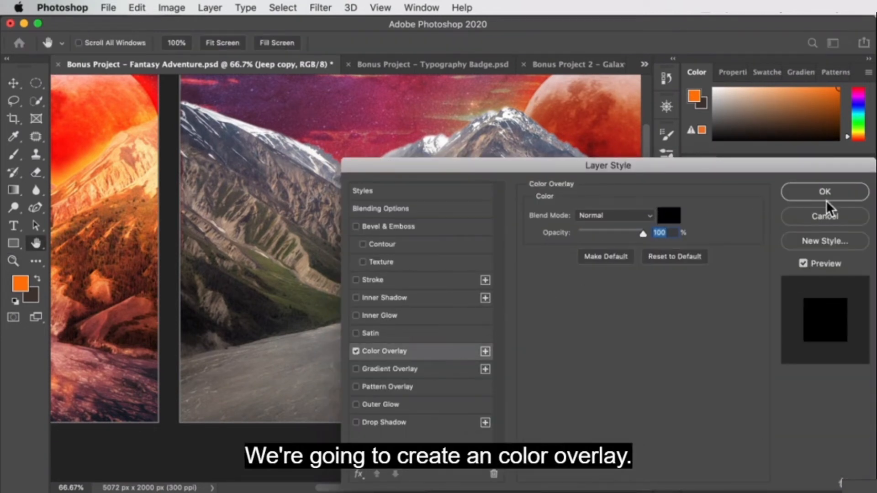
key("Return")
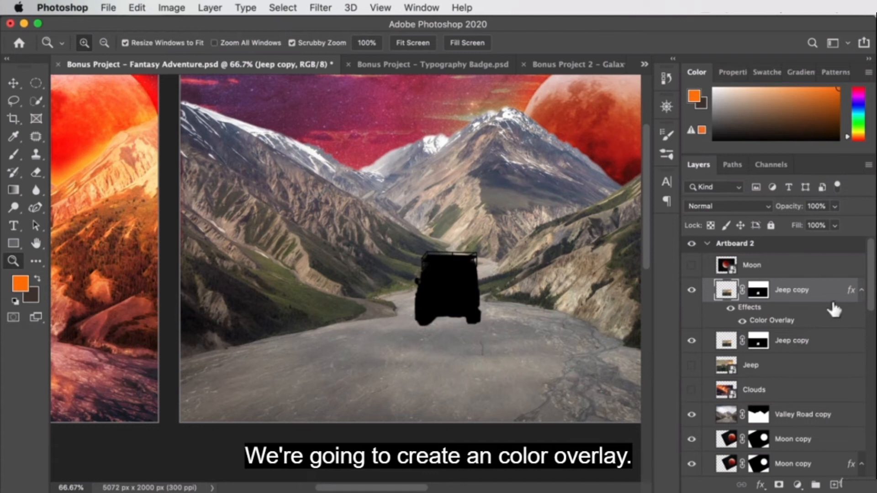
Apply a Gaussian Blur with a radius of 14.8 pixels to the black jeep copy
right_click(822, 292)
left_click(816, 277)
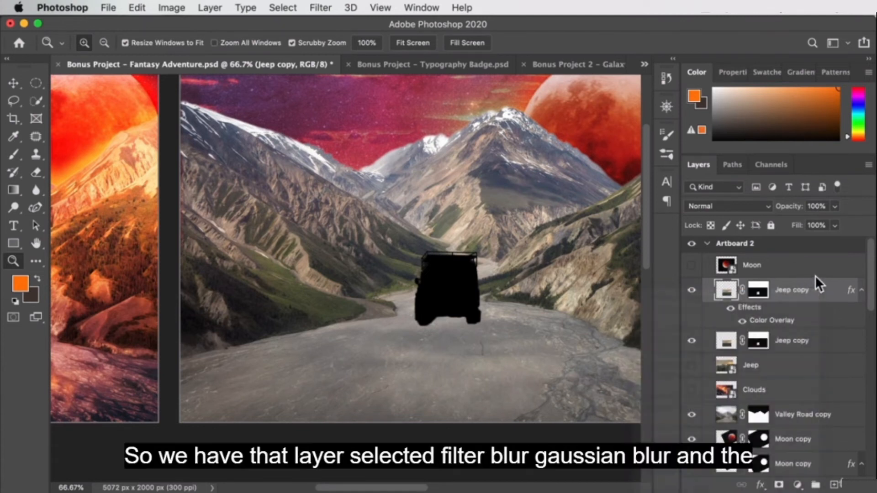
left_click(333, 8)
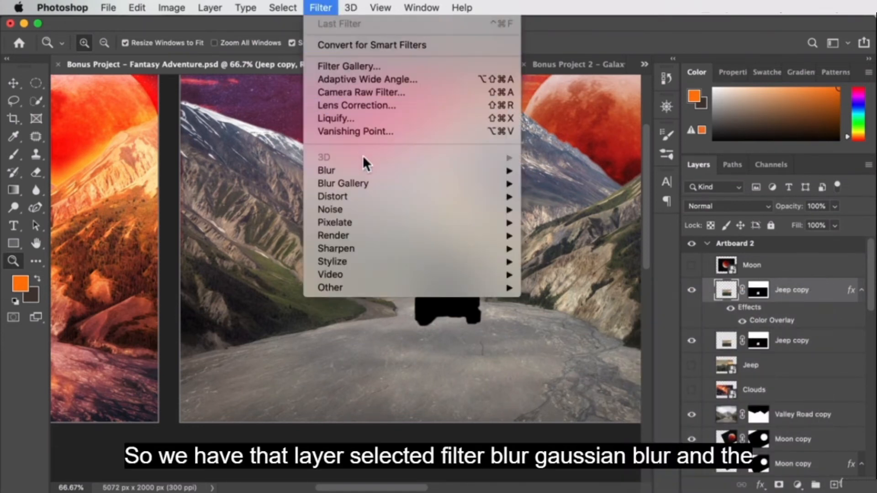
mouse_move(372, 169)
left_click(570, 222)
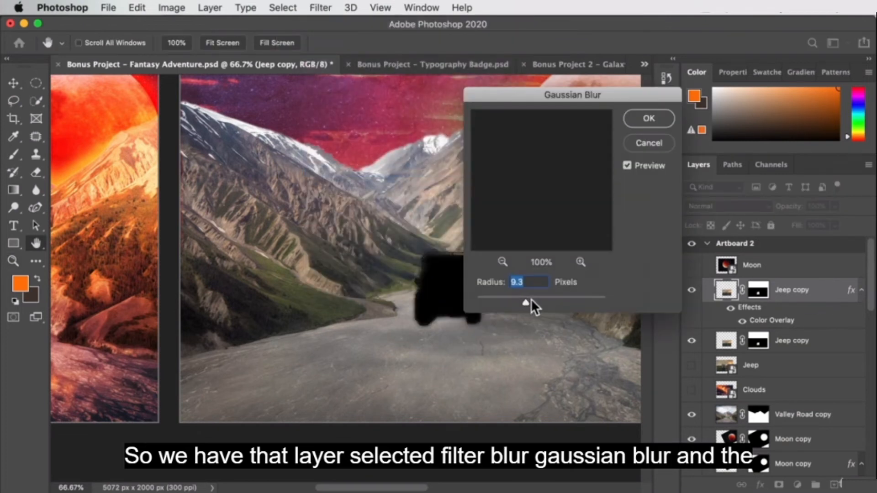
left_click(504, 262)
left_click(505, 261)
left_click(503, 262)
left_click(504, 262)
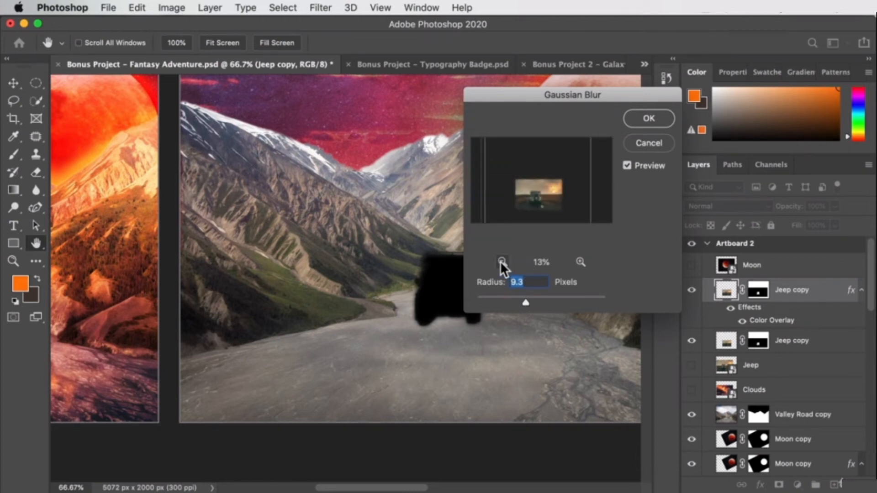
left_click(502, 261)
left_click(578, 262)
left_click(580, 261)
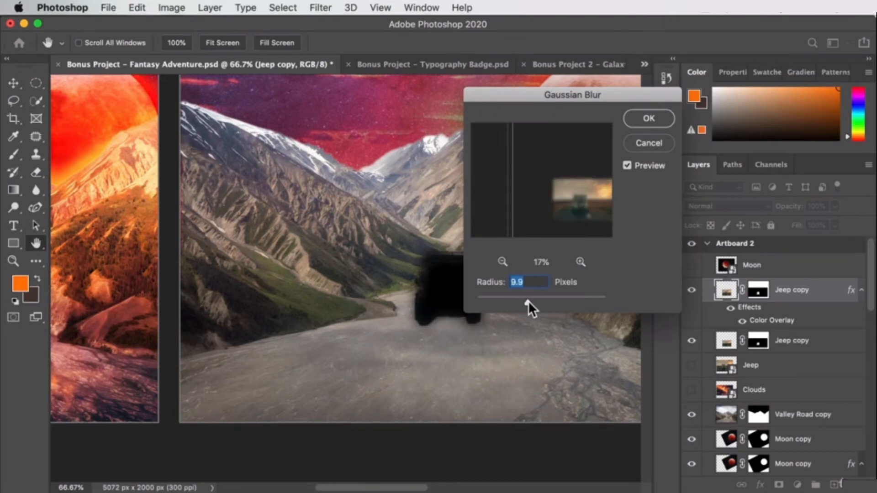
left_click_drag(528, 300, 530, 301)
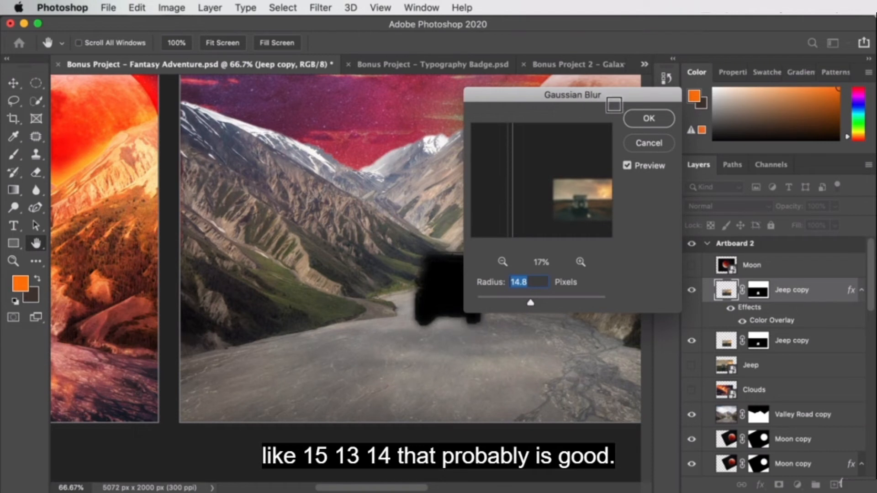
left_click(645, 119)
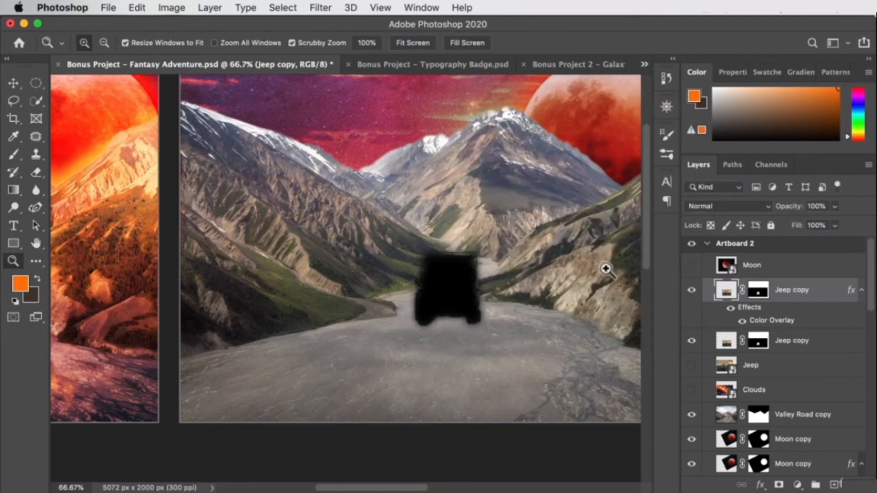
Flip the blurred jeep copy downward to about -63% height, skew it about -28°, and place it as a cast shadow beneath the tires
key("v")
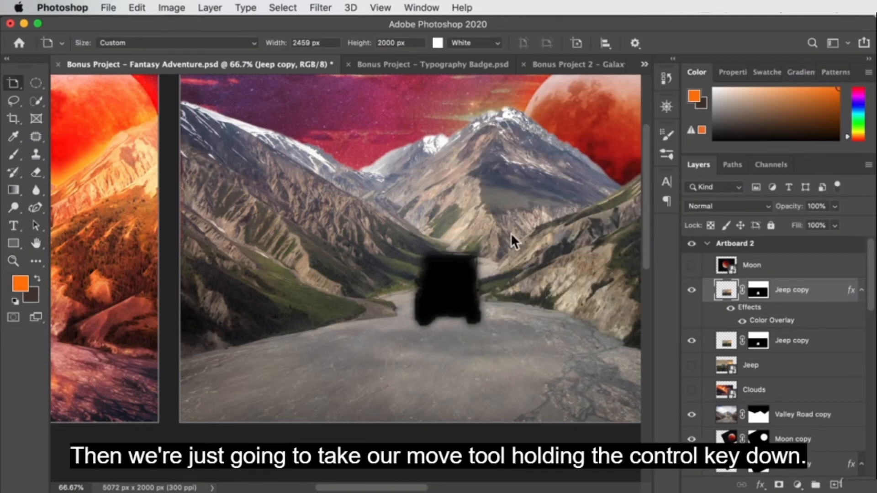
right_click(9, 86)
left_click(60, 83)
left_click(471, 184)
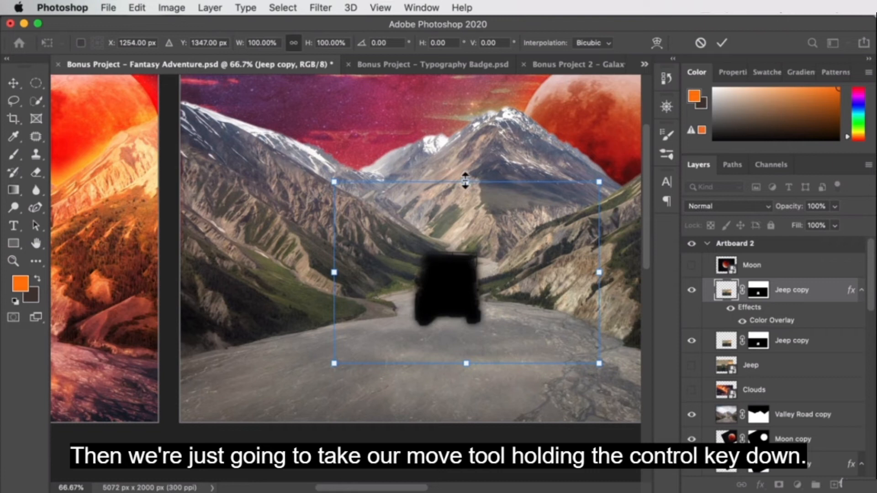
left_click_drag(465, 181, 412, 472)
left_click_drag(454, 371, 439, 386)
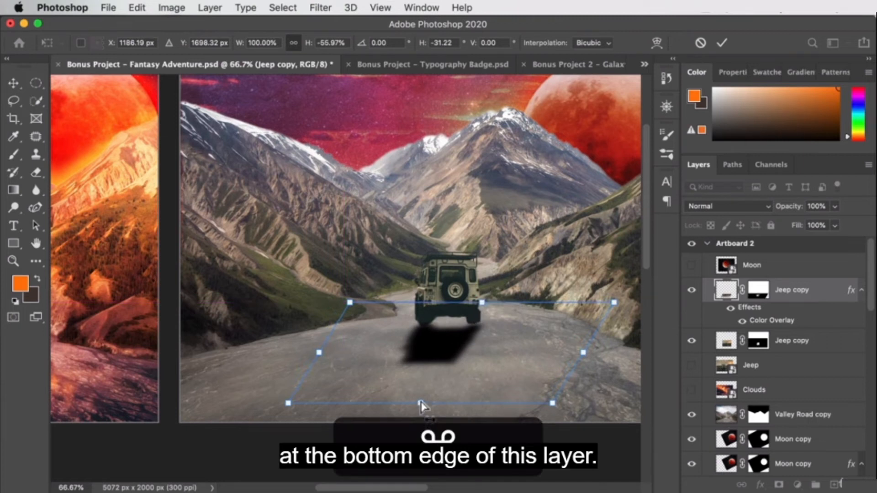
left_click_drag(421, 414, 421, 427)
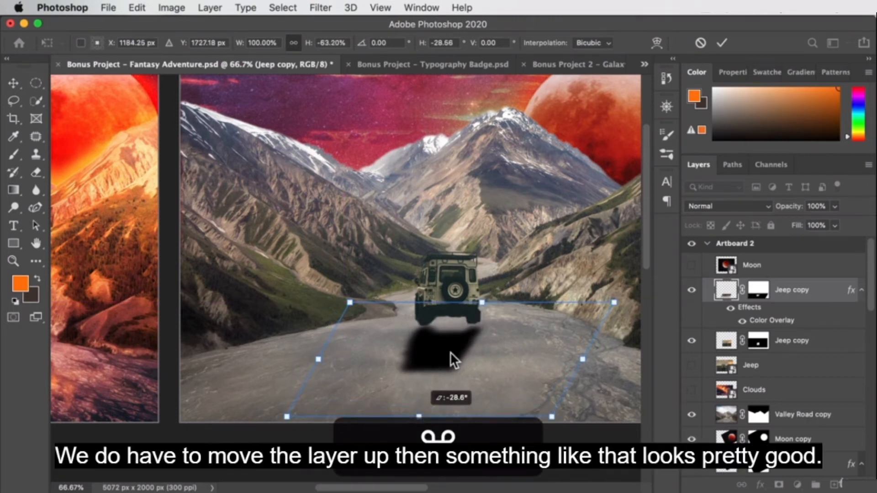
left_click_drag(451, 346, 452, 343)
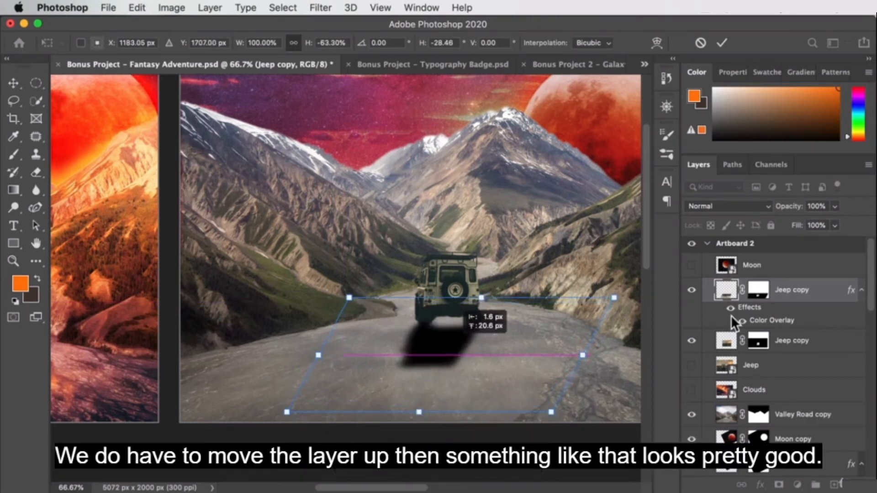
key("Return")
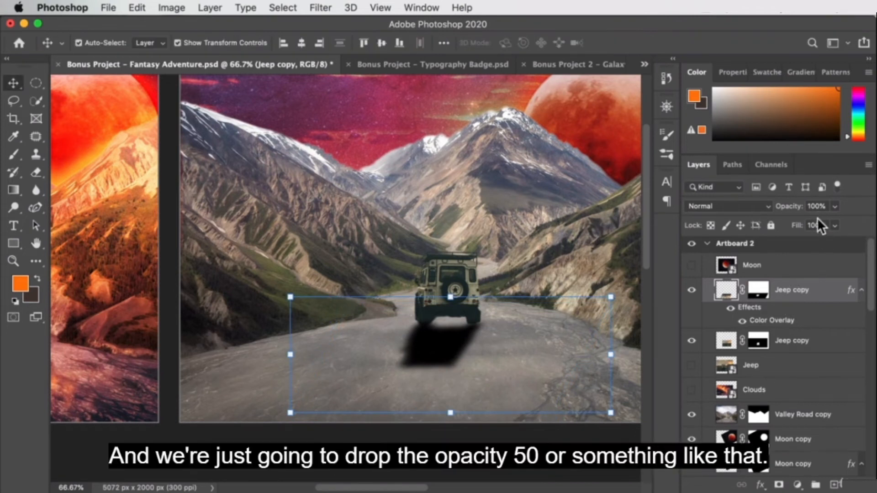
Set the jeep shadow layer to 50% opacity and the Overlay blend mode
type("25")
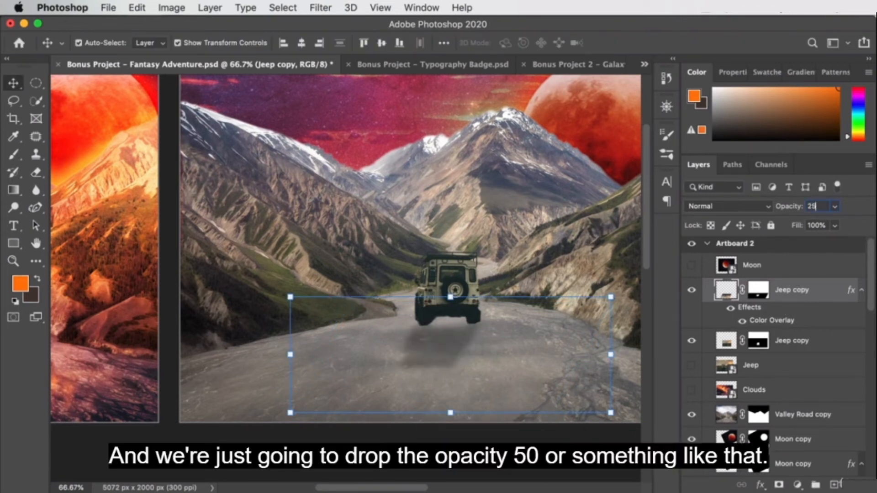
type("0")
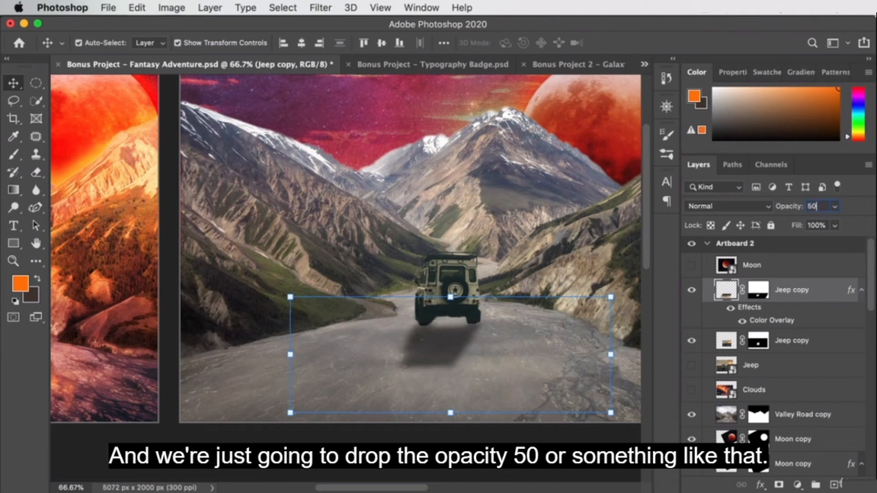
left_click(807, 276)
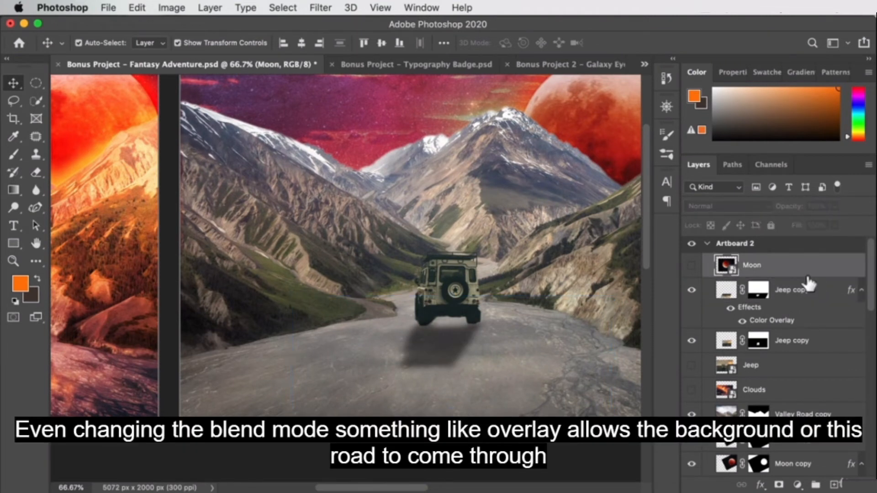
left_click(816, 291)
left_click(750, 206)
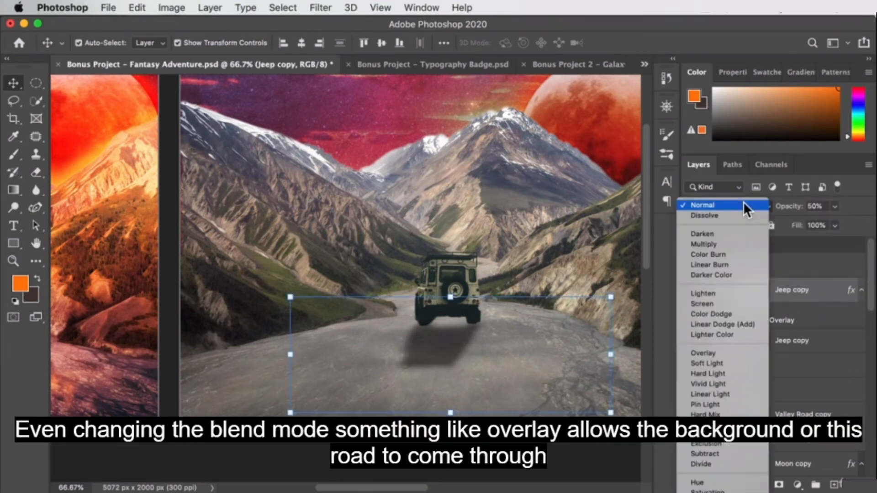
left_click(722, 356)
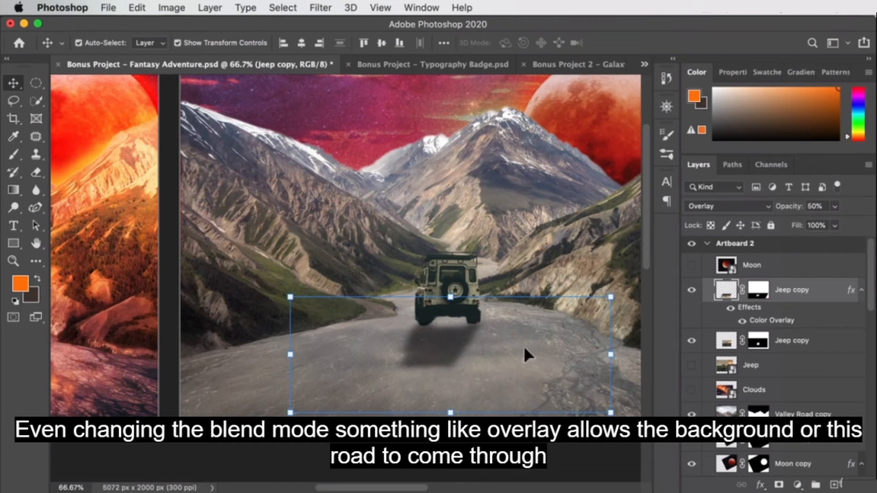
Compare the jeep and its shadow with the finished artwork on Artboard 1
key("super+t")
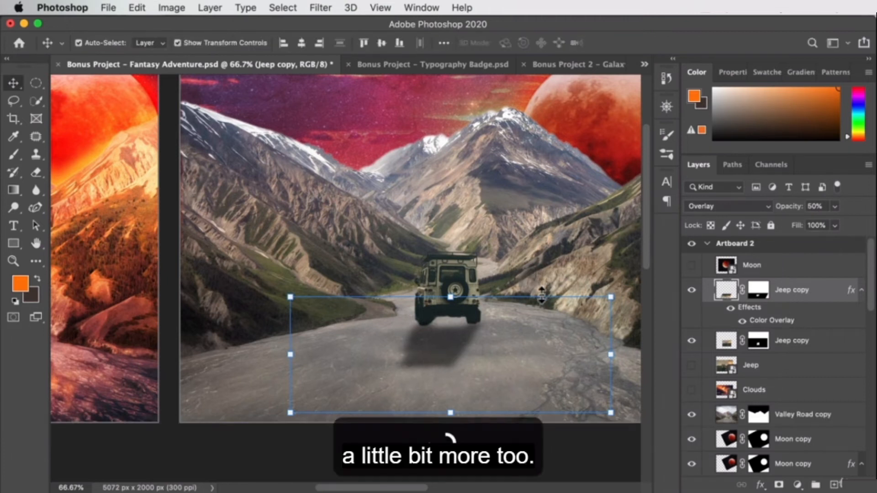
key("Return")
left_click(466, 358)
key("z")
left_click(392, 360, "alt")
left_click(392, 360, "alt")
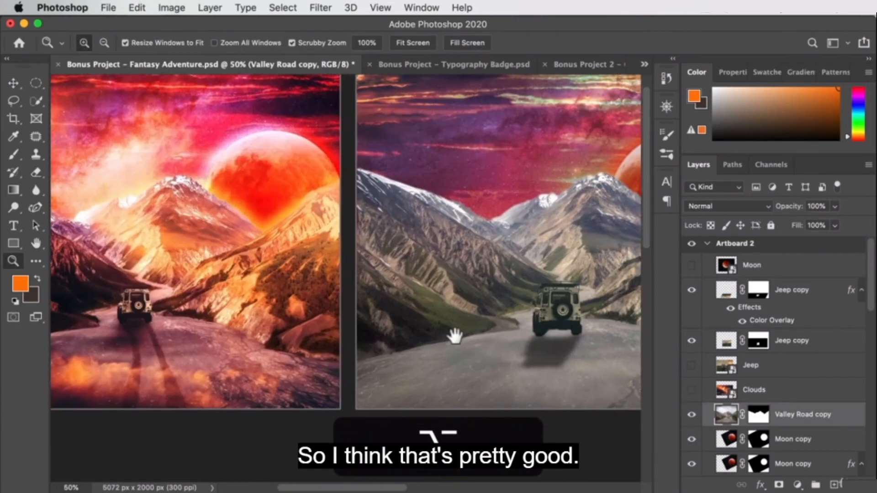
scroll(454, 337, "left", 3)
left_click_drag(552, 285, 420, 252)
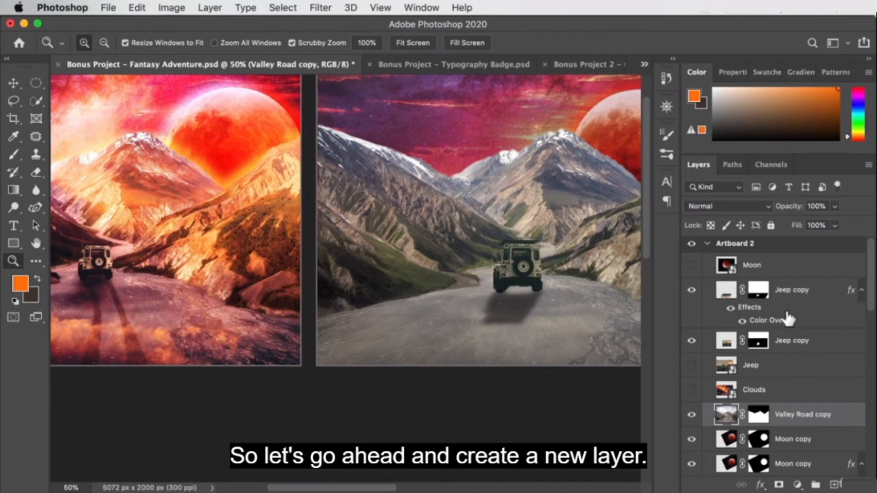
Create a new empty layer directly above the jeep's shadow layer
left_click(525, 311)
left_click(576, 347)
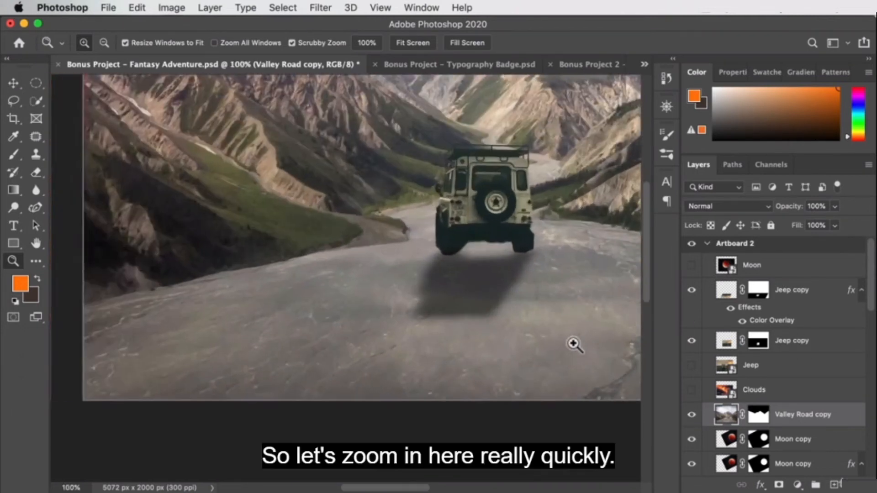
left_click_drag(574, 345, 464, 336)
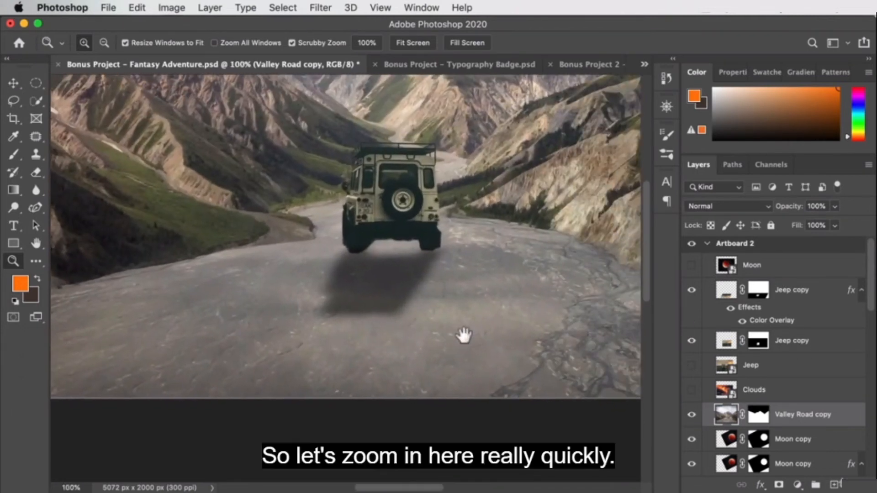
left_click(800, 290)
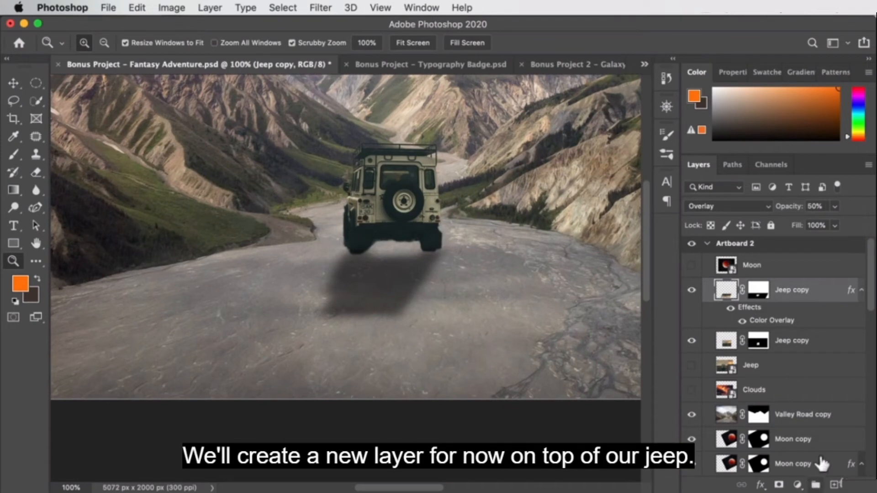
left_click(837, 485)
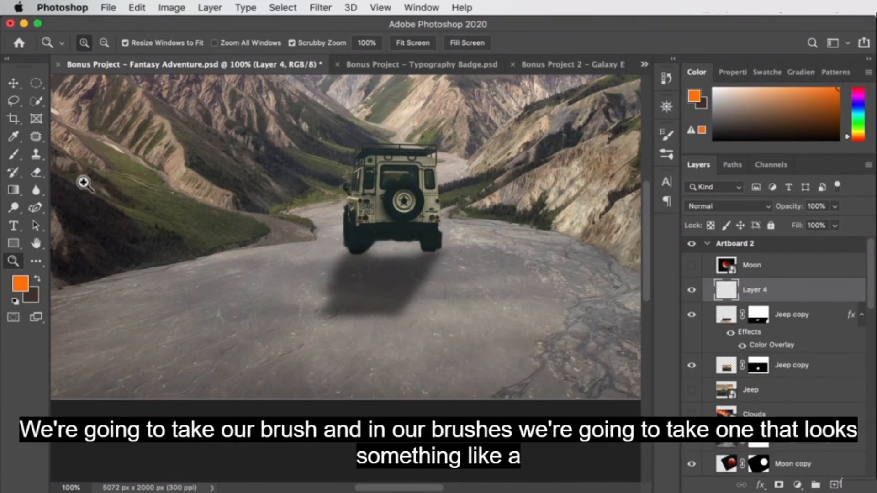
Choose the 80 px brush tip that resembles a tire track and set its spacing to 34%
key("b")
left_click_drag(372, 302, 192, 317)
left_click(668, 134)
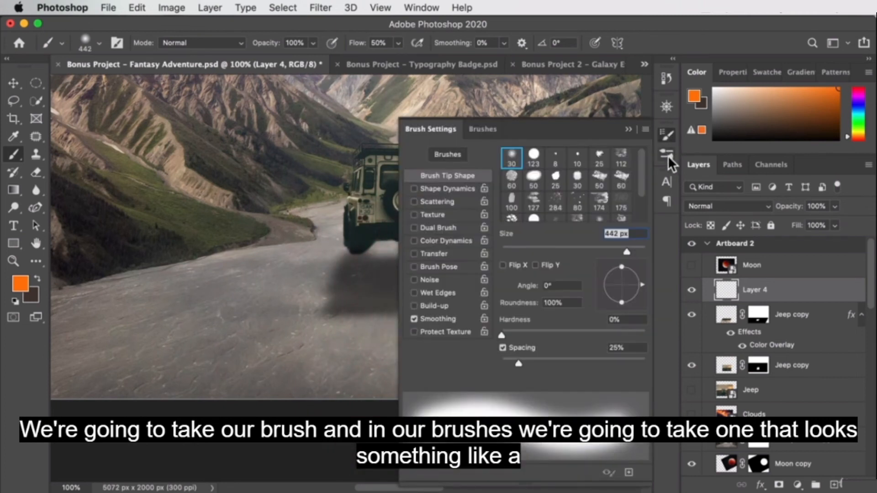
left_click(600, 178)
left_click(621, 180)
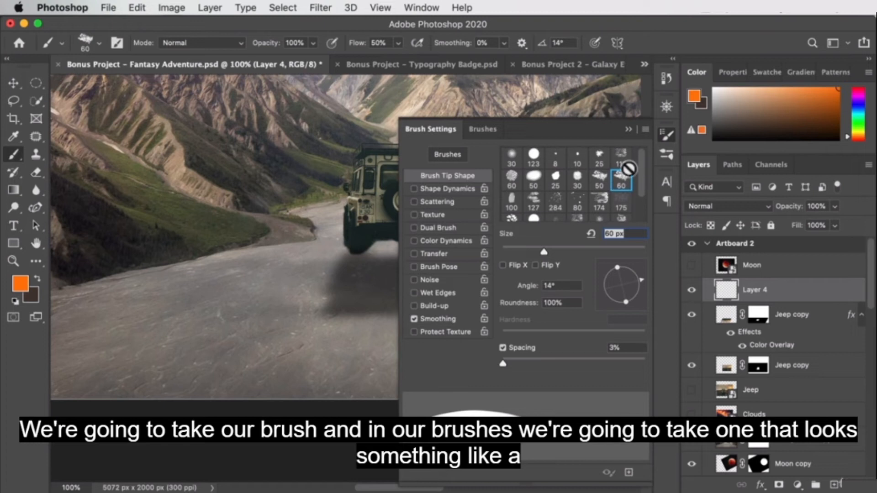
left_click(621, 156)
left_click_drag(644, 175, 643, 194)
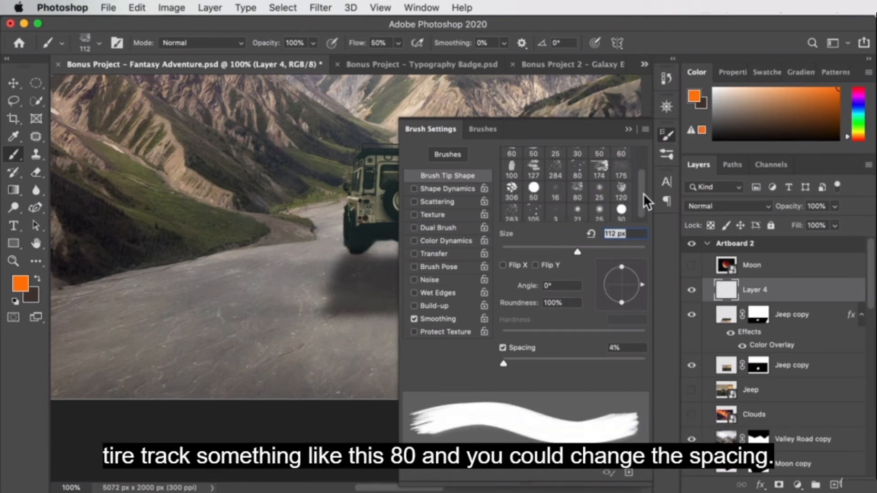
left_click(575, 190)
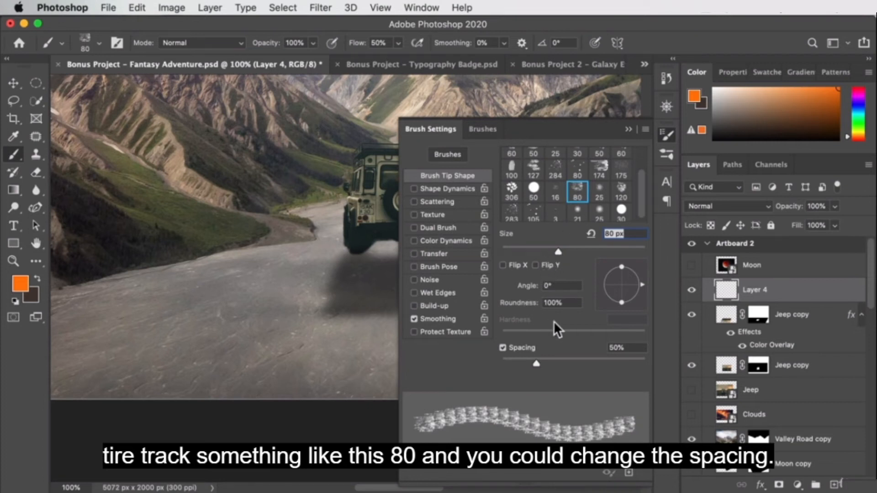
mouse_move(535, 361)
left_mouse_down()
mouse_move(517, 363)
mouse_move(552, 370)
mouse_move(528, 382)
left_mouse_up()
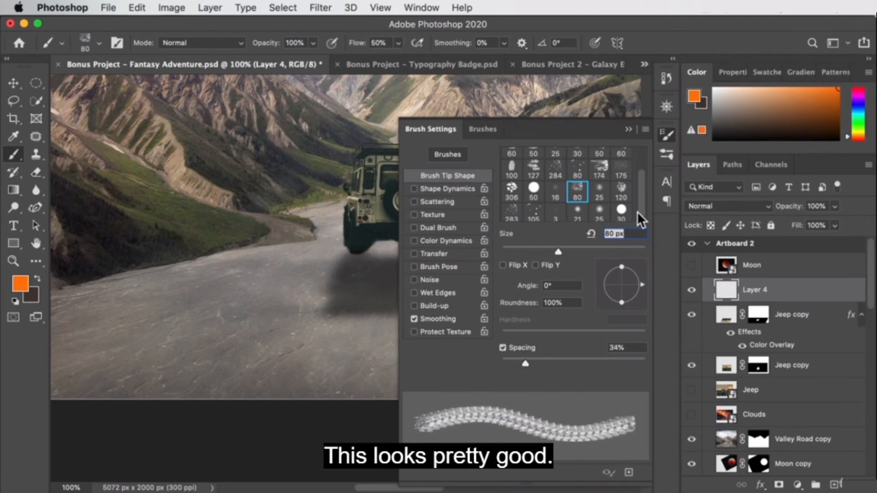
left_click(666, 137)
Set the foreground color to black and reduce the tire-track brush to 65 px
left_click(20, 284)
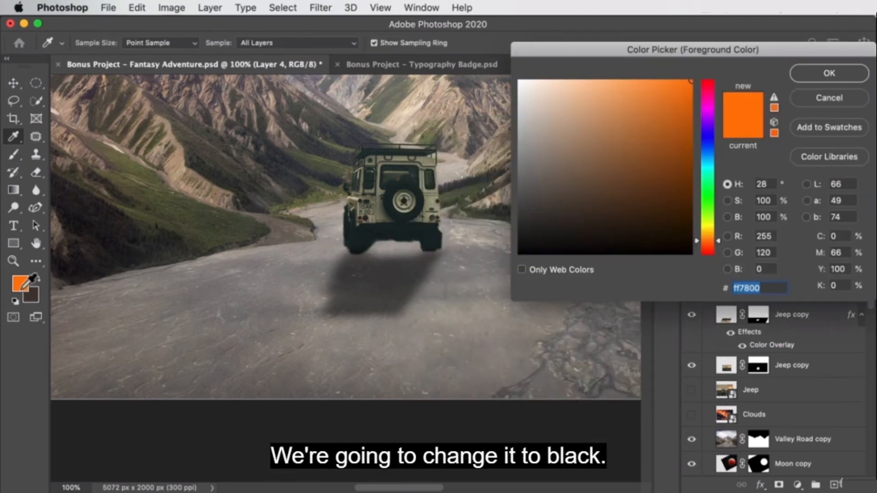
left_click_drag(521, 264, 520, 265)
left_click(828, 77)
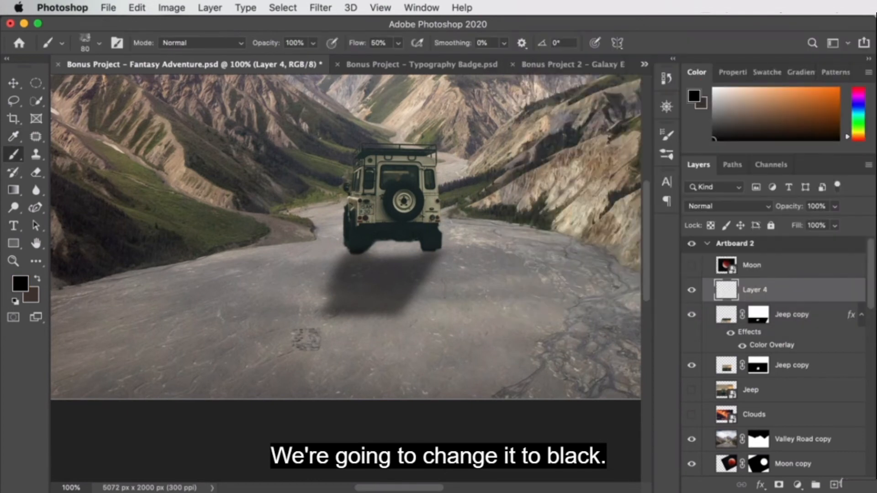
left_click_drag(377, 299, 370, 300)
Try vertical and horizontal tire-track test strokes on the road behind the jeep and undo each one
left_click_drag(313, 397, 355, 270)
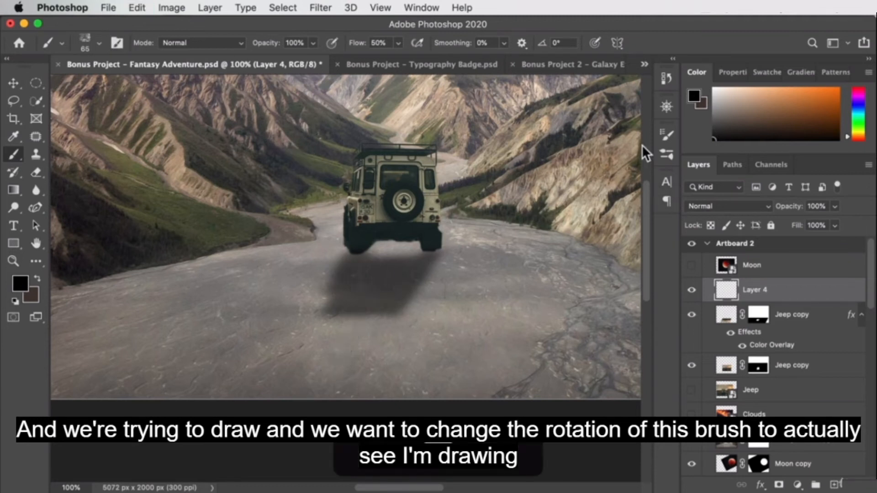
left_click_drag(425, 388, 440, 233)
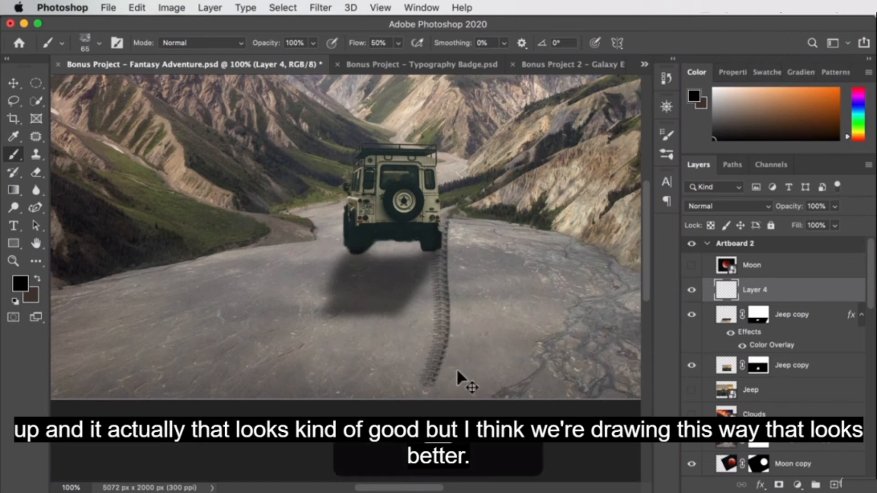
key("ctrl+z")
mouse_move(467, 371)
left_mouse_down()
mouse_move(472, 308)
mouse_move(462, 260)
left_mouse_up()
key("ctrl+z")
left_click_drag(233, 342, 493, 342)
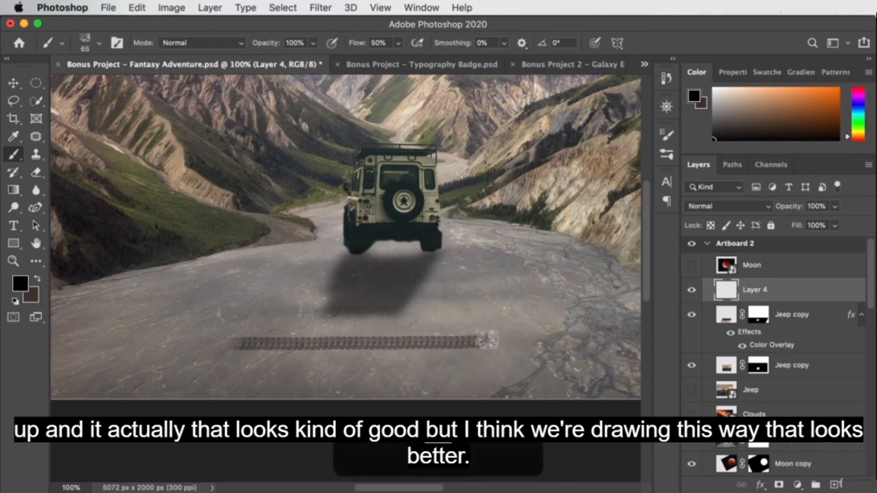
key("ctrl+z")
Rotate the tire-track brush tip to an angle of 90°
left_click(667, 137)
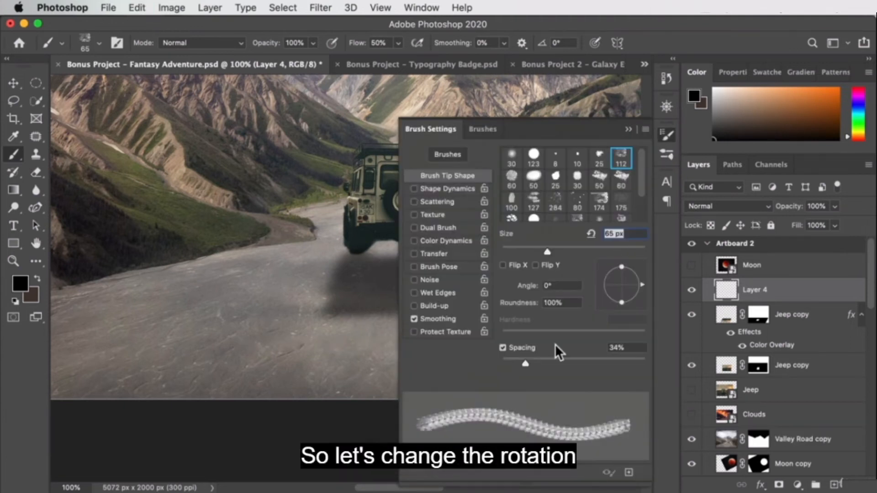
left_click_drag(639, 286, 620, 270)
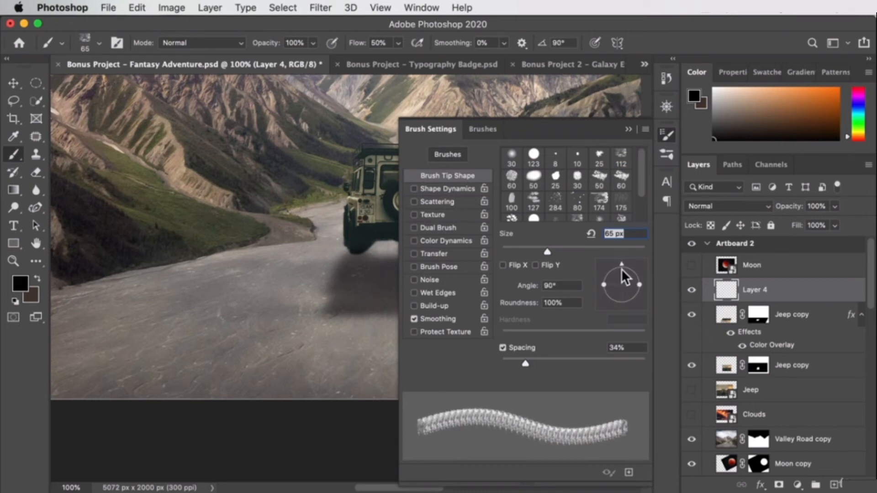
left_click(666, 135)
Try painting one tire track from each rear wheel of the jeep down to the road's lower edge
left_click_drag(365, 371, 372, 317)
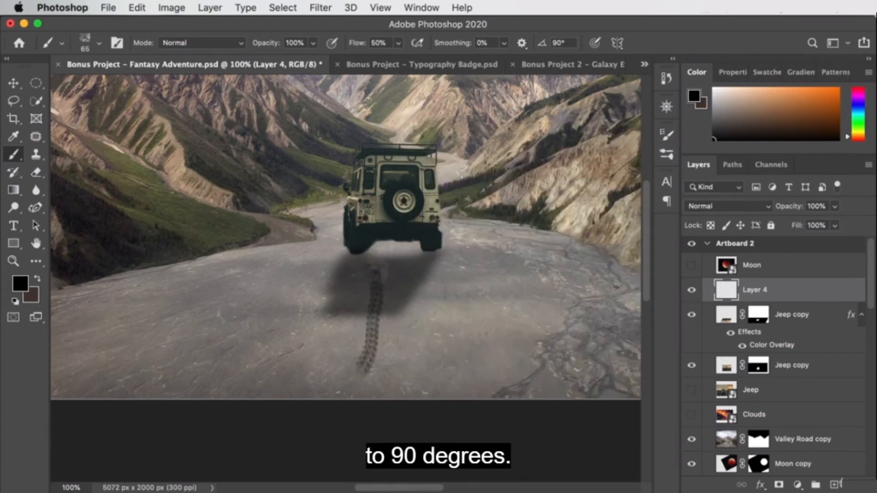
key("super+z")
left_click_drag(358, 252, 354, 408)
key("super+z")
left_click_drag(358, 255, 346, 395)
left_click_drag(424, 249, 434, 399)
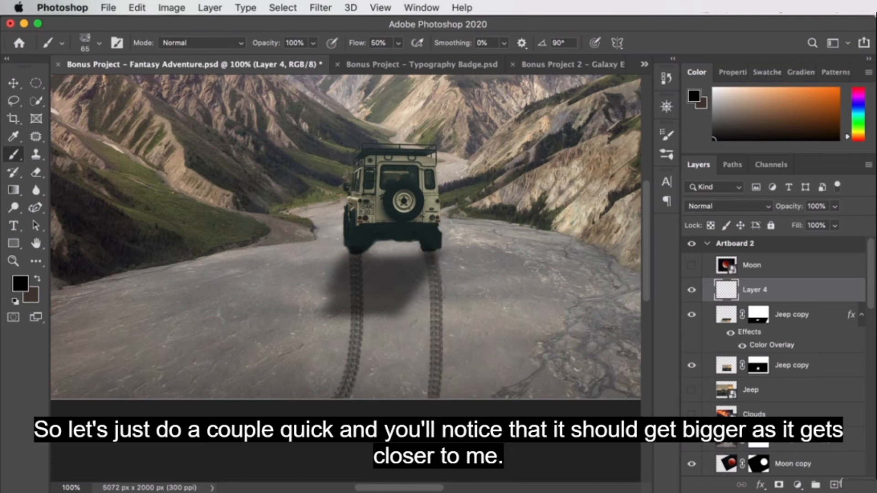
Go over both tire tracks with extra strokes to widen and darken them toward the viewer
mouse_move(359, 265)
left_mouse_down()
mouse_move(362, 335)
mouse_move(346, 407)
left_mouse_up()
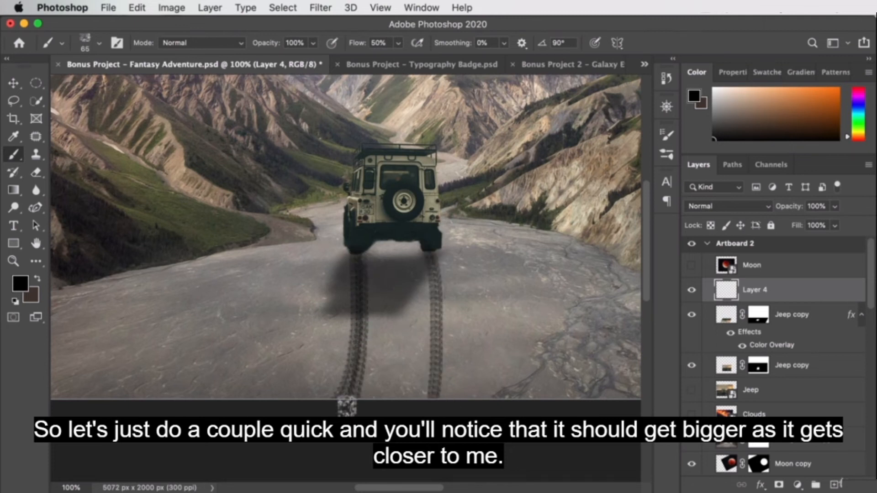
left_click_drag(435, 254, 455, 398)
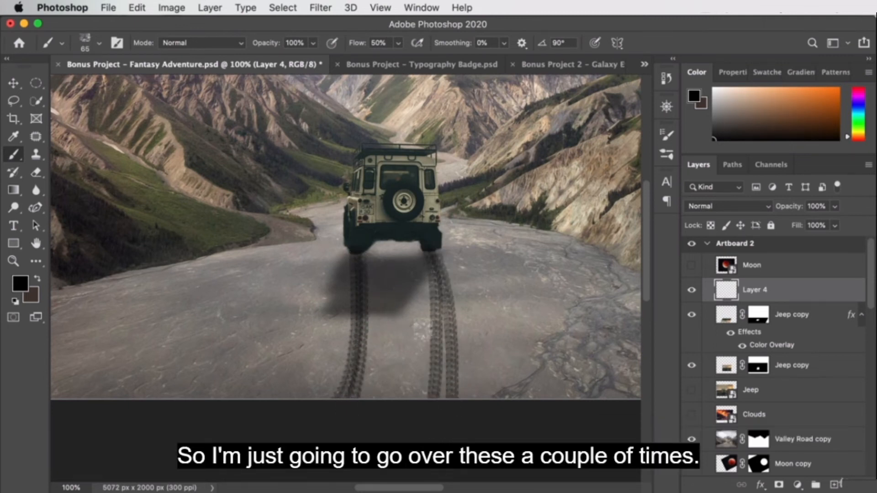
mouse_move(437, 302)
left_mouse_down()
mouse_move(446, 413)
mouse_move(433, 266)
left_mouse_up()
key("super+z")
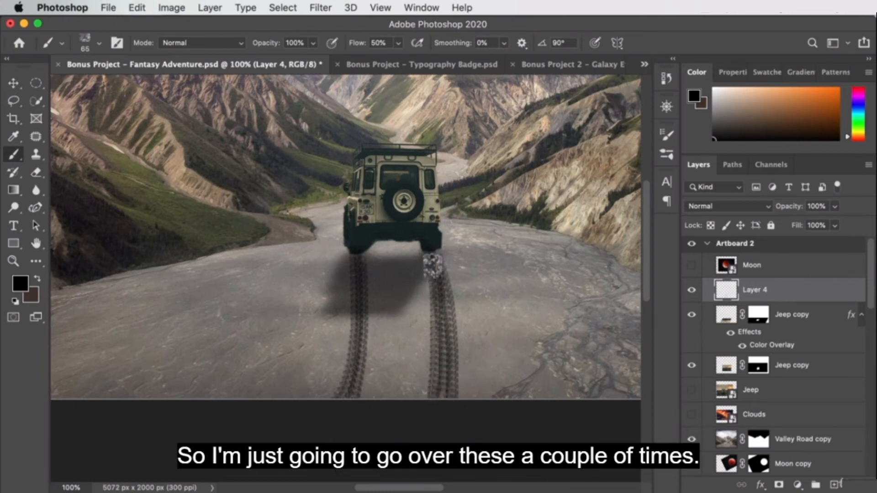
mouse_move(359, 282)
left_mouse_down()
mouse_move(362, 327)
mouse_move(327, 422)
left_mouse_up()
key("super+z")
left_click_drag(360, 329, 356, 414)
key("super+z")
left_click_drag(362, 270, 354, 404)
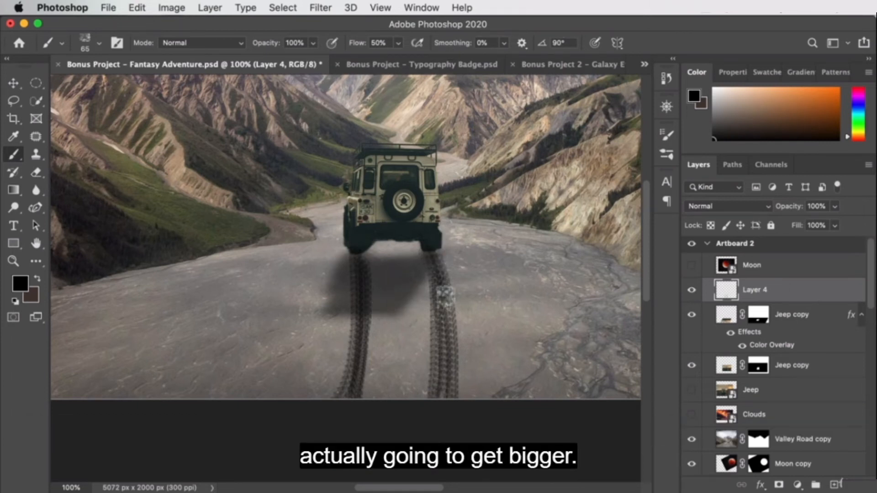
Undo all the tire-track strokes, keeping the empty layer above the jeep's shadow
key("super+z")
key("super+z")
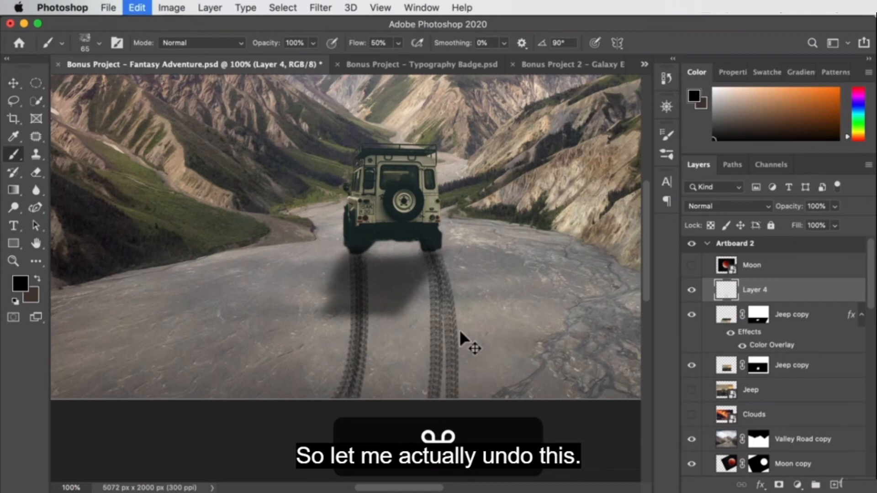
key("super+z")
key("super+z")
key("super+z")
key("super+z")
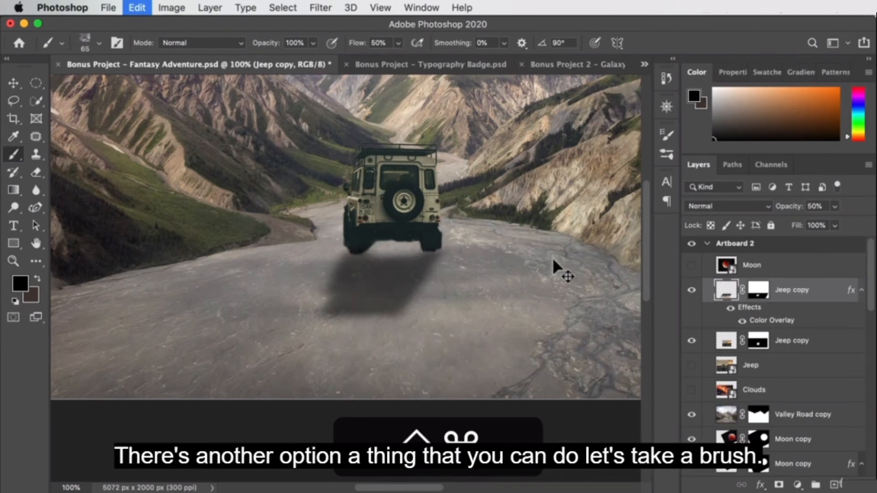
key("super+shift+z")
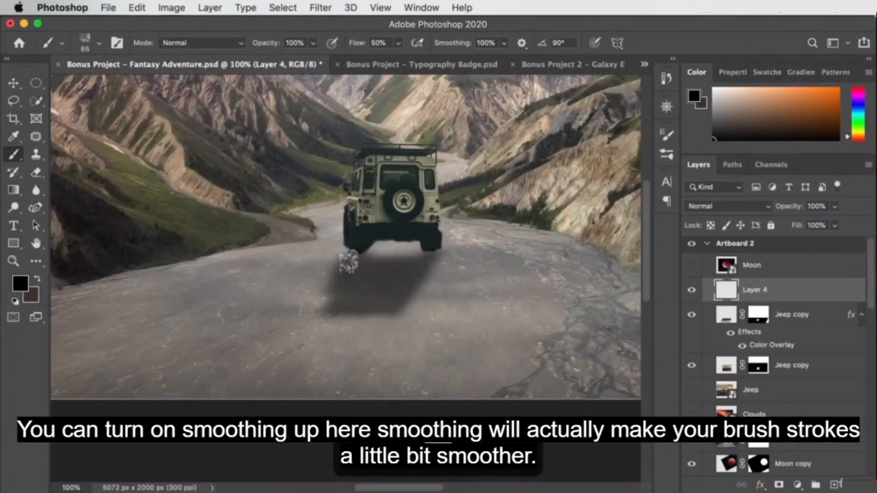
Try tire tracks from both rear wheels with brush smoothing at 100%, and undo them
mouse_move(354, 257)
left_mouse_down()
mouse_move(302, 391)
mouse_move(350, 389)
left_mouse_up()
key("super+z")
mouse_move(357, 259)
left_mouse_down()
mouse_move(356, 332)
mouse_move(303, 430)
left_mouse_up()
mouse_move(431, 257)
left_mouse_down()
mouse_move(430, 327)
mouse_move(369, 431)
left_mouse_up()
key("super+z")
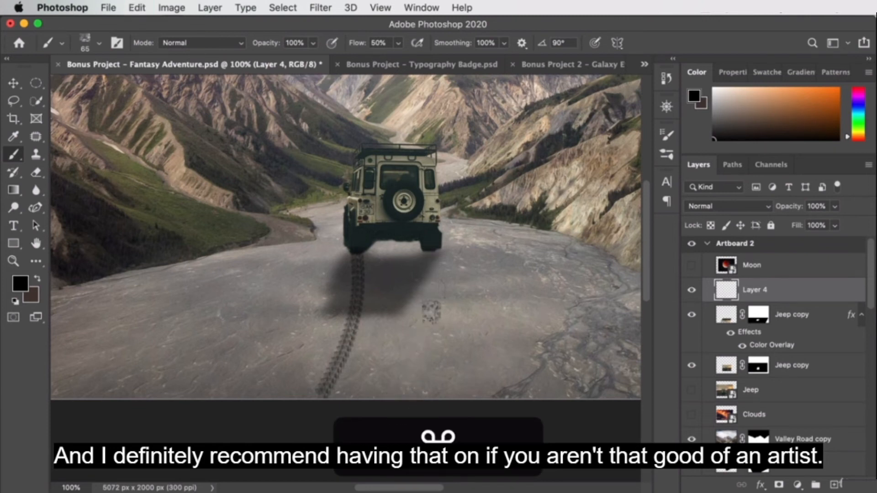
key("super+z")
Paint two tire tracks from the jeep's rear wheels to the road's lower edge, curving along the road and spreading apart
mouse_move(356, 259)
left_mouse_down()
mouse_move(235, 366)
mouse_move(207, 414)
left_mouse_up()
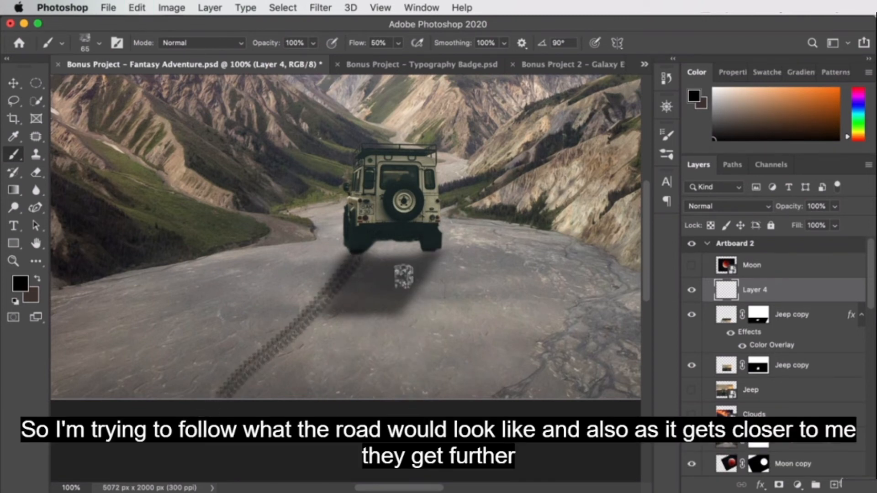
mouse_move(431, 254)
left_mouse_down()
mouse_move(408, 323)
mouse_move(363, 404)
left_mouse_up()
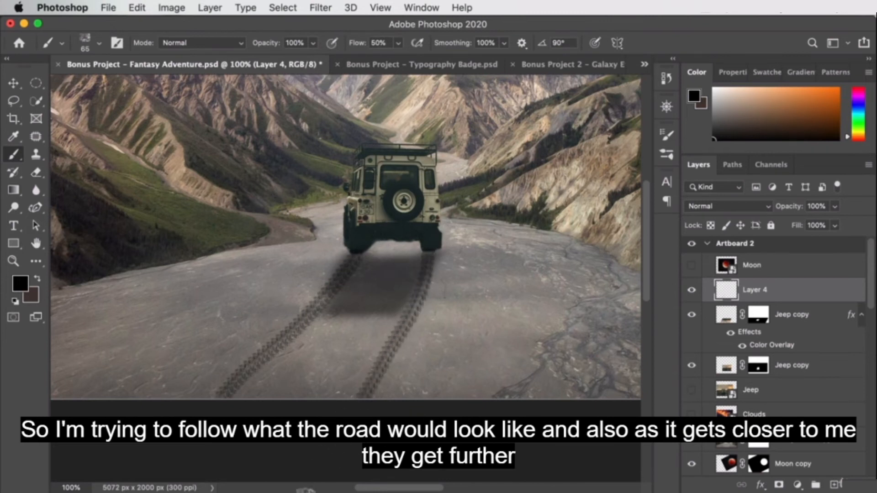
key("super+z")
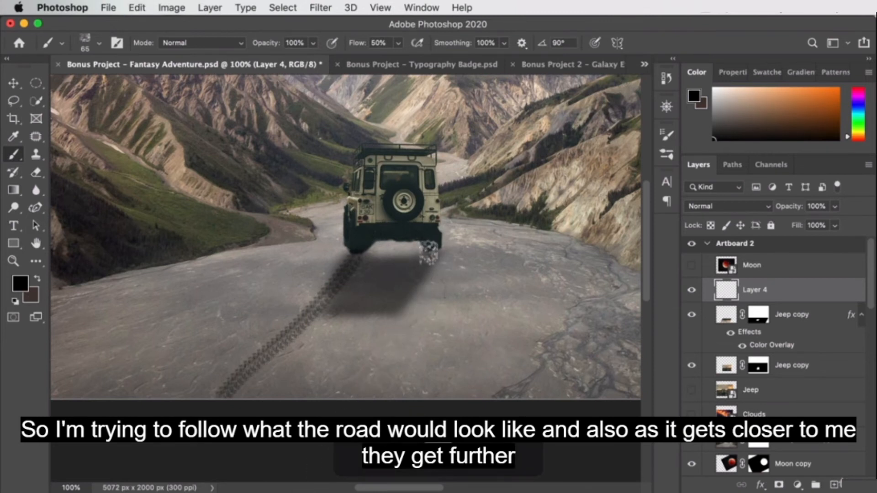
mouse_move(427, 258)
left_mouse_down()
mouse_move(415, 375)
mouse_move(382, 481)
left_mouse_up()
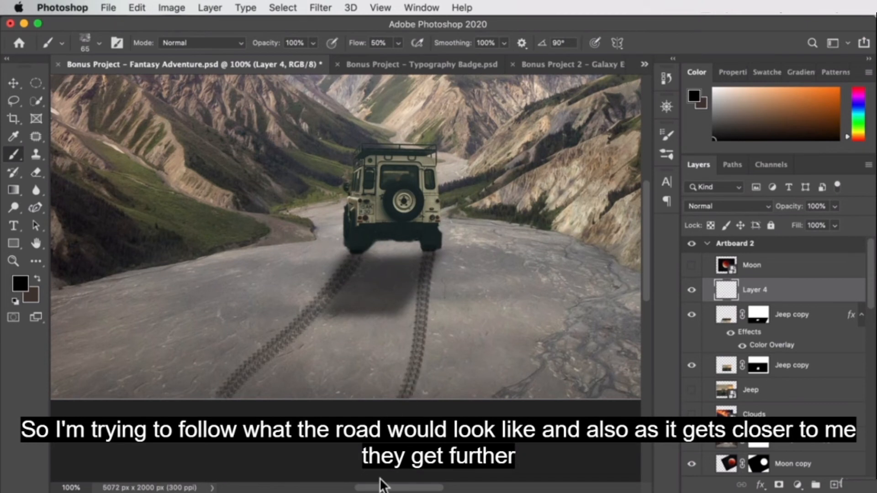
left_click_drag(432, 253, 422, 397)
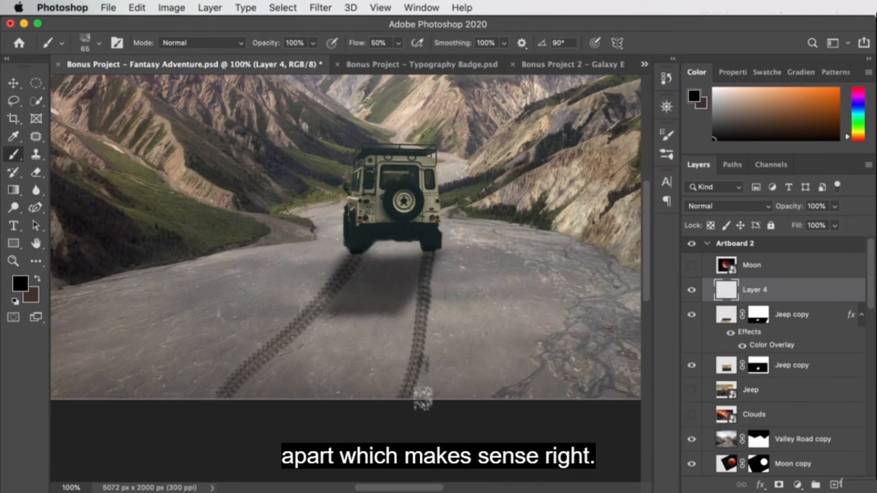
key("super+z")
key("super+z")
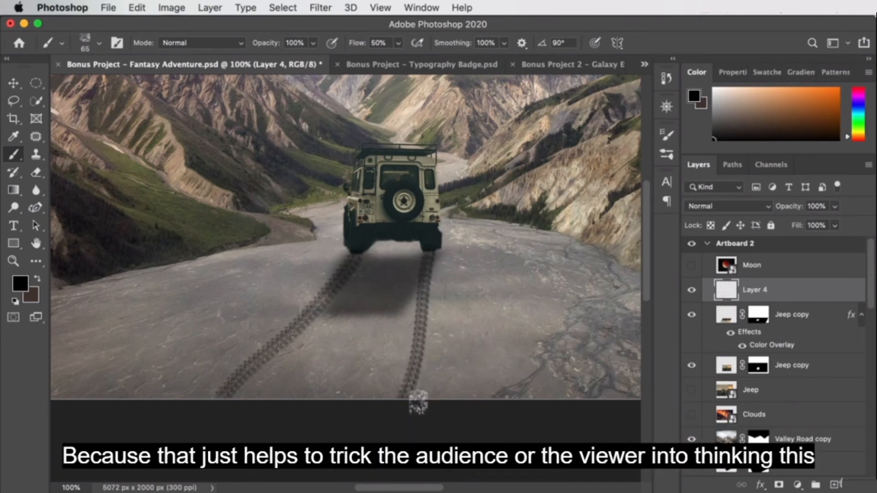
left_click_drag(429, 315, 432, 250)
key("super+z")
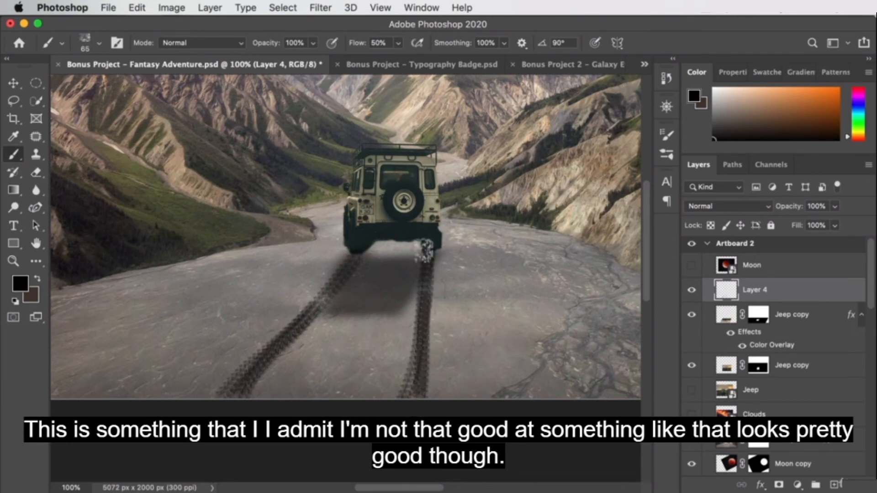
Move the tire-track layer beneath both Jeep copy layers
key("z")
left_click(491, 336, "alt")
left_click(450, 330, "alt")
left_click_drag(326, 319, 306, 324)
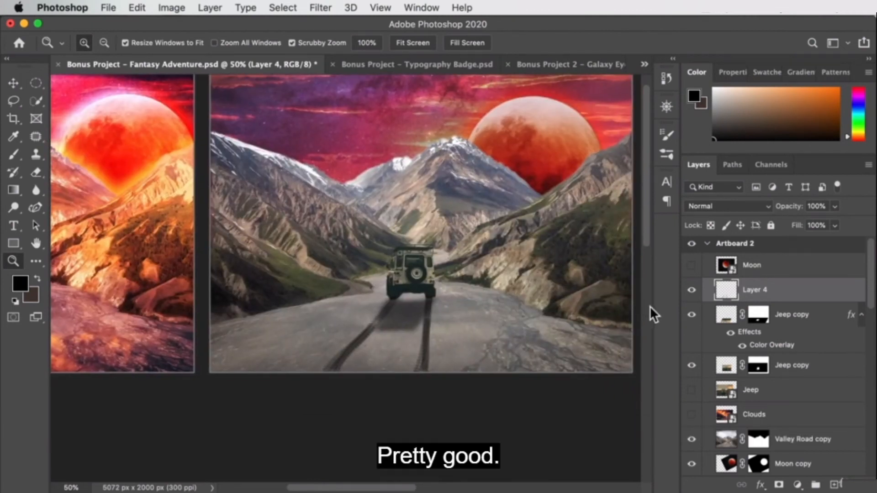
left_click_drag(793, 292, 794, 369)
Set the tire-track layer to the Overlay blend mode and 75% opacity
left_click(724, 207)
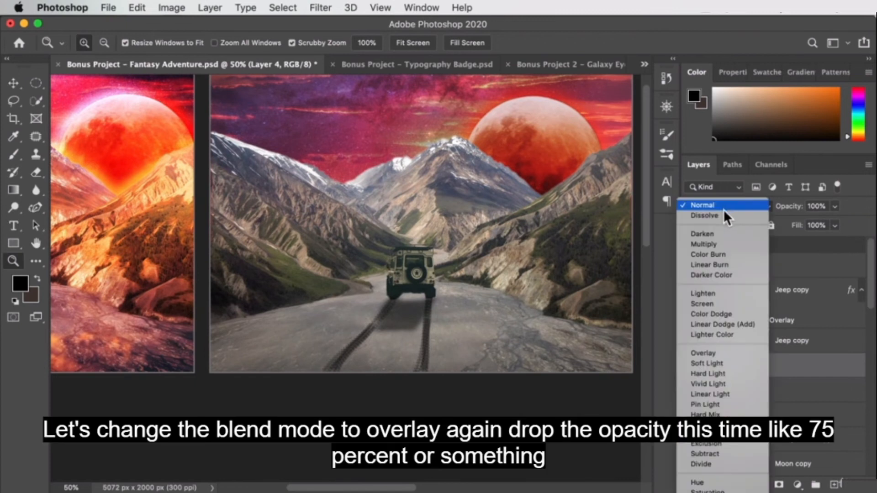
left_click(719, 354)
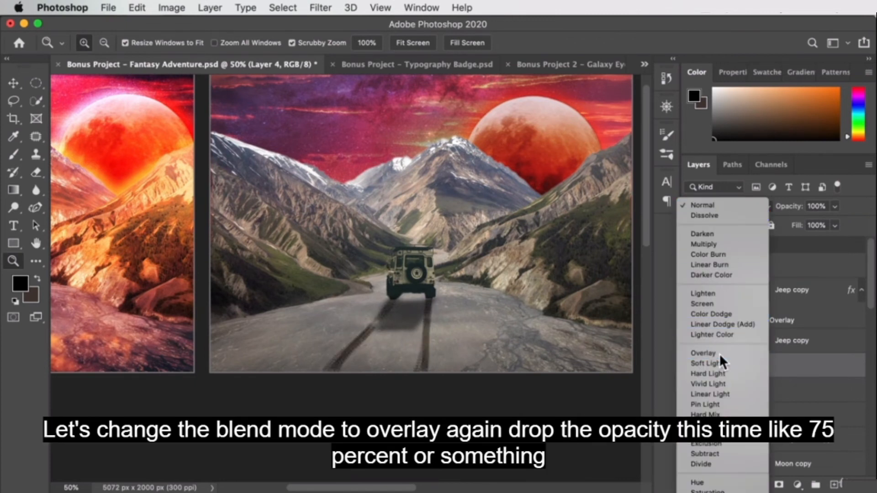
type("75")
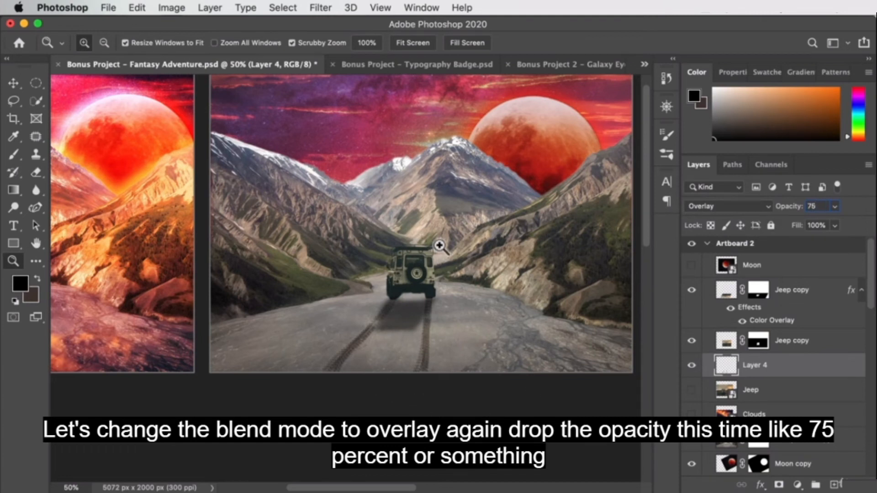
key("Return")
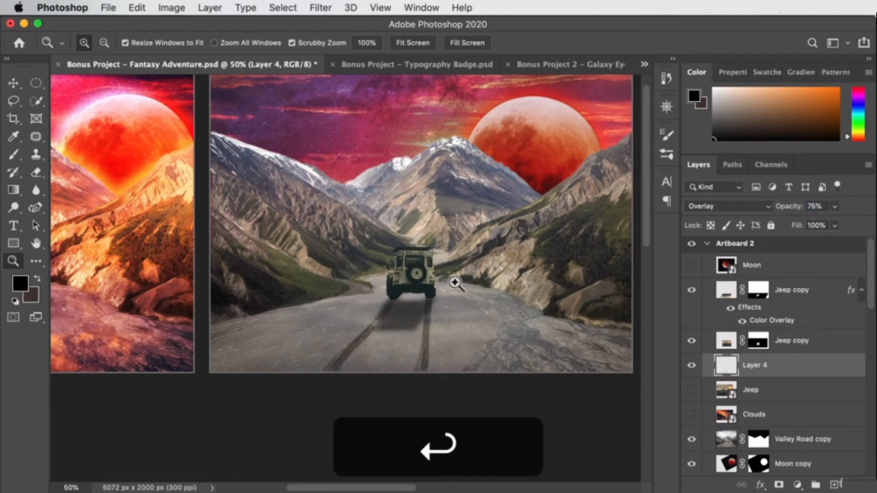
Show the Clouds layer and move it above the jeep layers, directly below the Moon layer
left_click(375, 262, "alt")
left_click(376, 262, "alt")
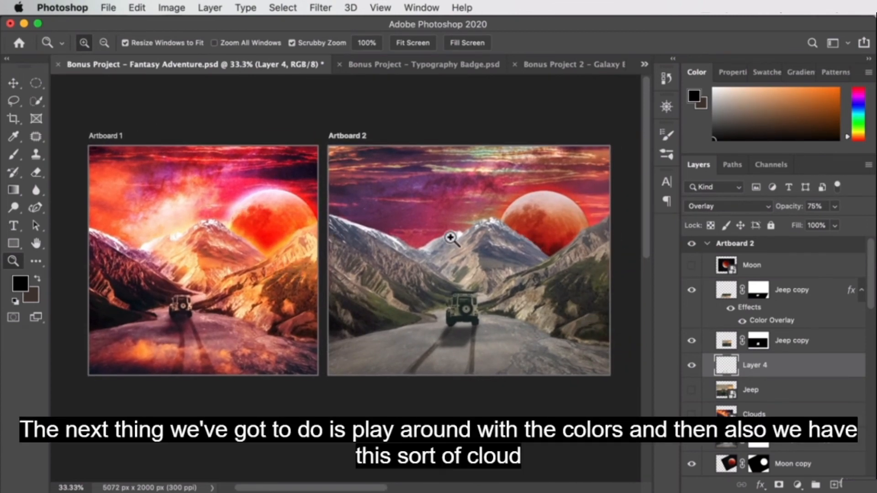
left_click(691, 390)
left_click(692, 390)
left_click(692, 414)
left_click_drag(782, 405, 773, 281)
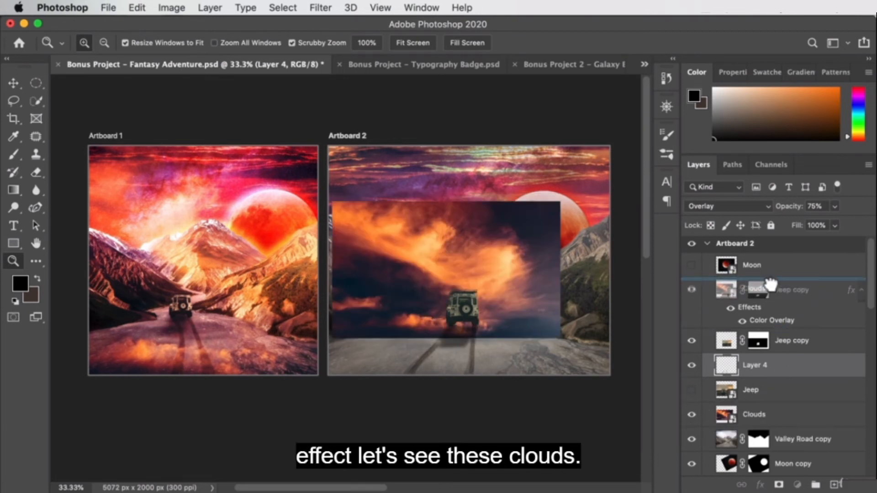
Scale the Clouds image to 21% and position it over Artboard 2, reaching the artboard's bottom edge
key("v")
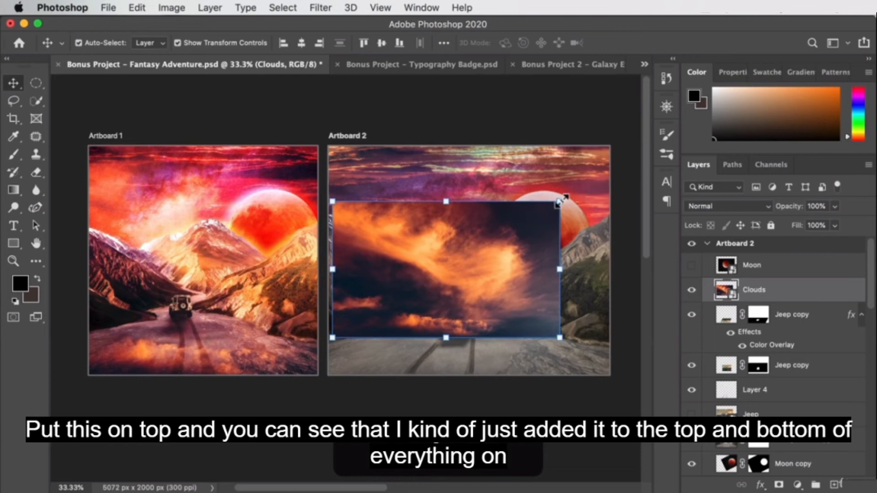
left_click_drag(567, 196, 629, 167)
left_click_drag(539, 246, 566, 193)
left_click_drag(460, 267, 464, 337)
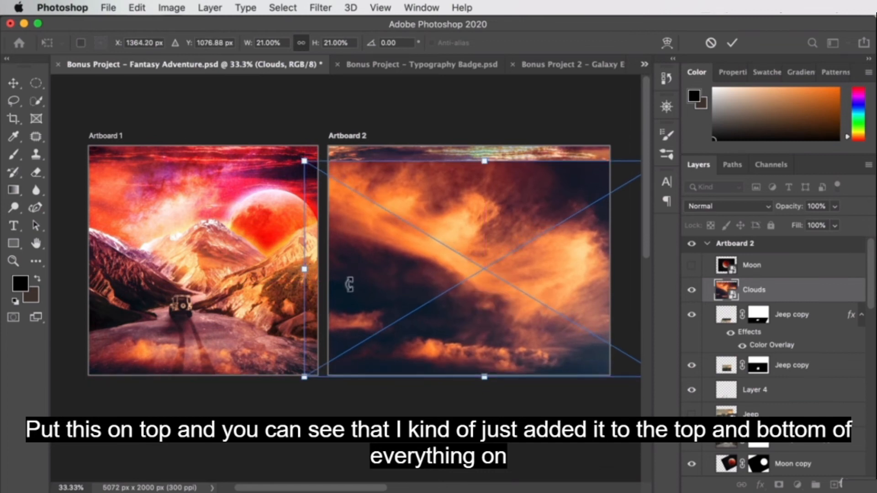
left_click_drag(870, 283, 874, 376)
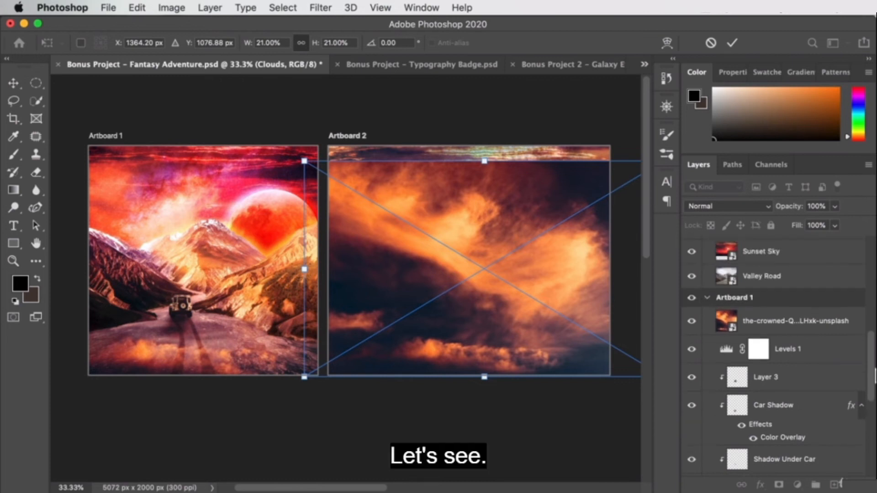
key("Return")
Check the blend mode of Artboard 1's cloud image and set Artboard 2's Clouds layer to Overlay
left_click(803, 315)
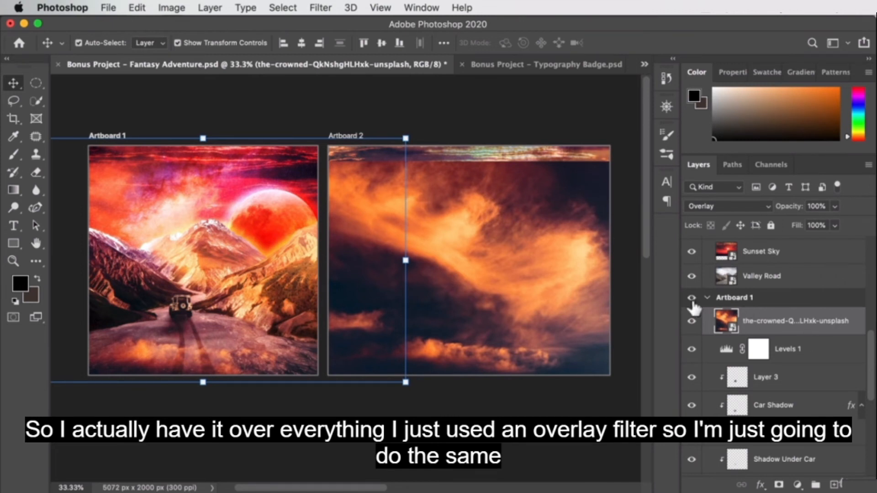
left_click(707, 298)
left_click_drag(871, 351, 845, 254)
left_click(774, 298)
left_click(728, 204)
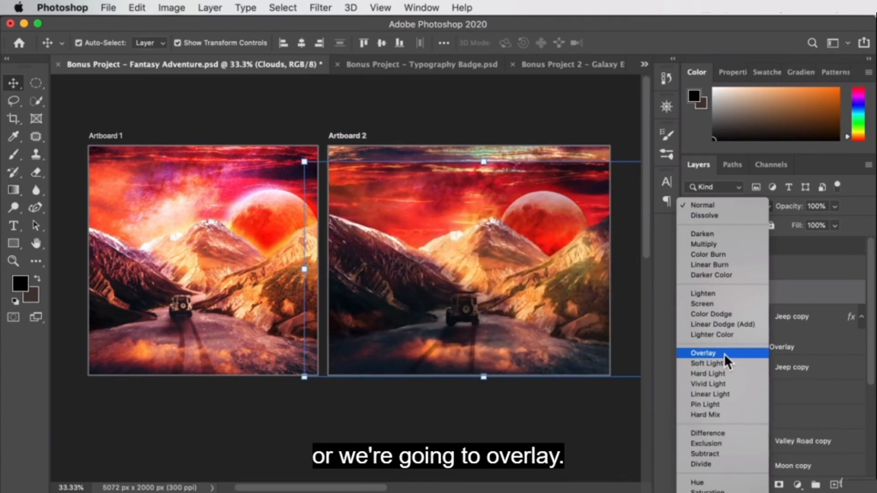
left_click(725, 353)
Resize and reposition the Clouds image so its overlay covers all of Artboard 2
left_click_drag(293, 155, 262, 135)
mouse_move(423, 217)
left_mouse_down()
mouse_move(491, 210)
mouse_move(455, 220)
mouse_move(429, 213)
left_mouse_up()
left_click_drag(282, 122, 573, 408)
left_click_drag(487, 135, 546, 109)
left_click_drag(293, 291, 468, 277)
key("Return")
Add a white layer mask to the Clouds layer
key("x")
key("z")
left_click(274, 279)
left_click(483, 301, "alt")
left_click_drag(756, 299, 777, 297)
left_click(779, 484)
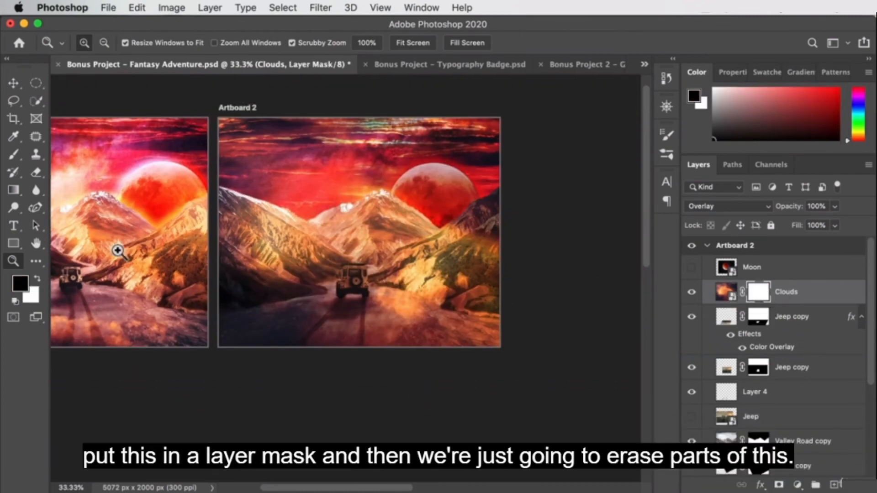
key("b")
left_click_drag(352, 235, 407, 233)
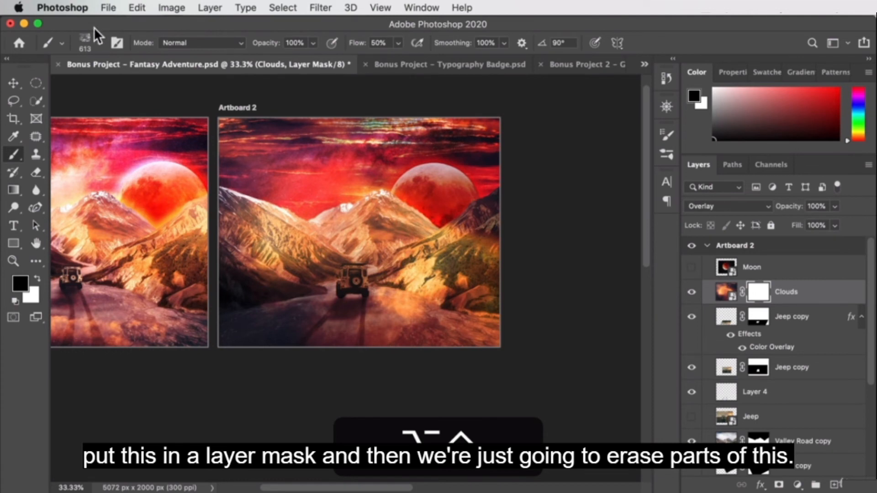
left_click(90, 36)
left_click(93, 150)
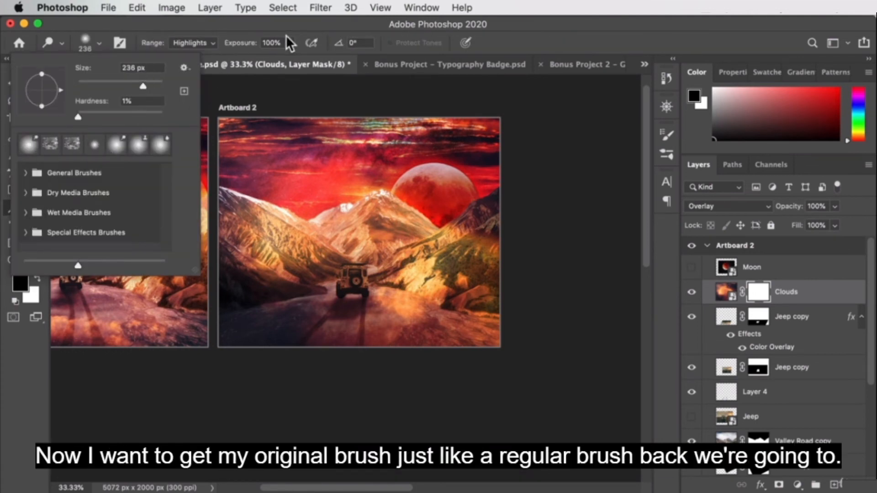
left_click(273, 42)
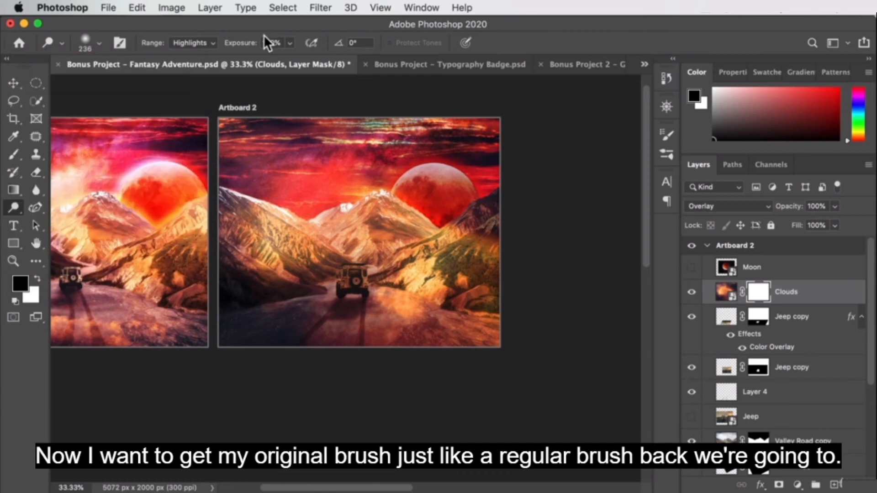
Set the Brush tool to a soft round tip with 0% hardness and 50% opacity
key("b")
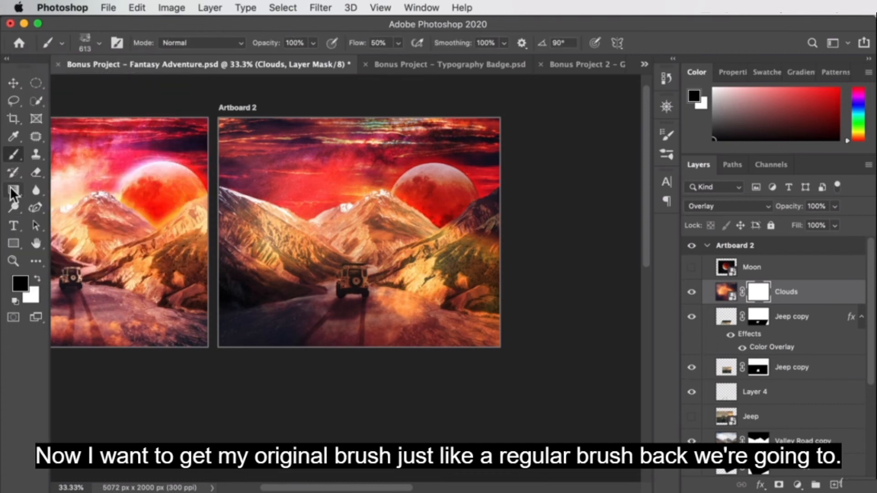
left_click(99, 44)
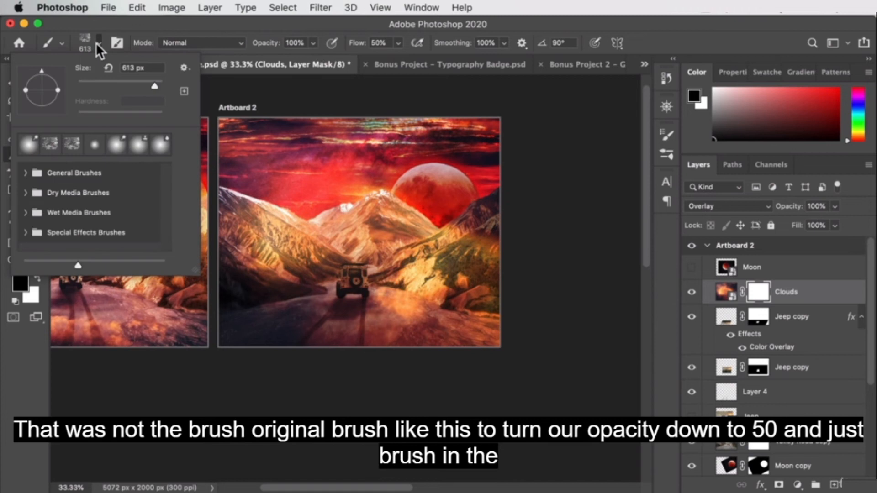
left_click(88, 145)
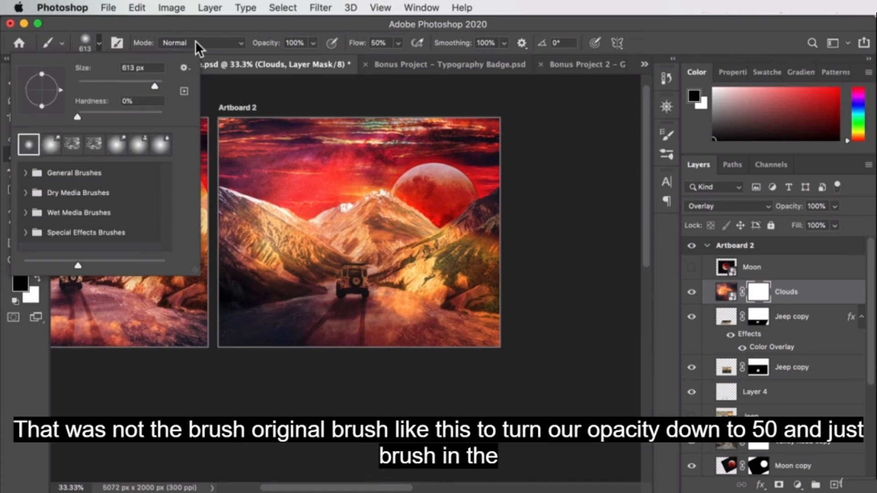
left_click(192, 30)
type("50")
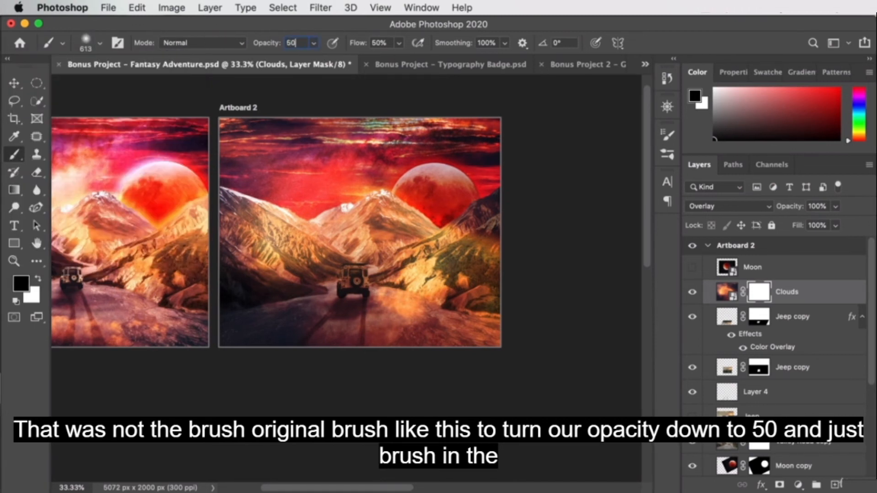
key("Return")
Paint black on the Clouds mask along the mountains with a 1019 px brush to soften the overlay there
left_click_drag(333, 268, 392, 268)
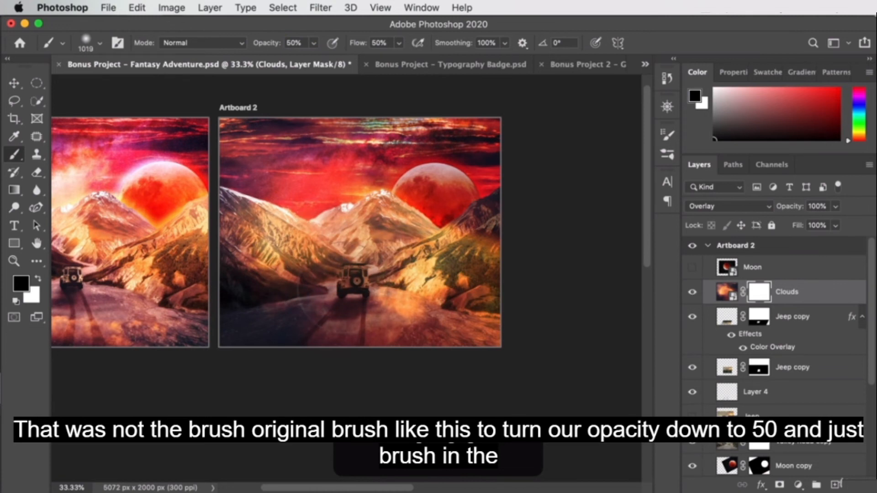
left_click(282, 225)
left_click(430, 243)
left_click(447, 244)
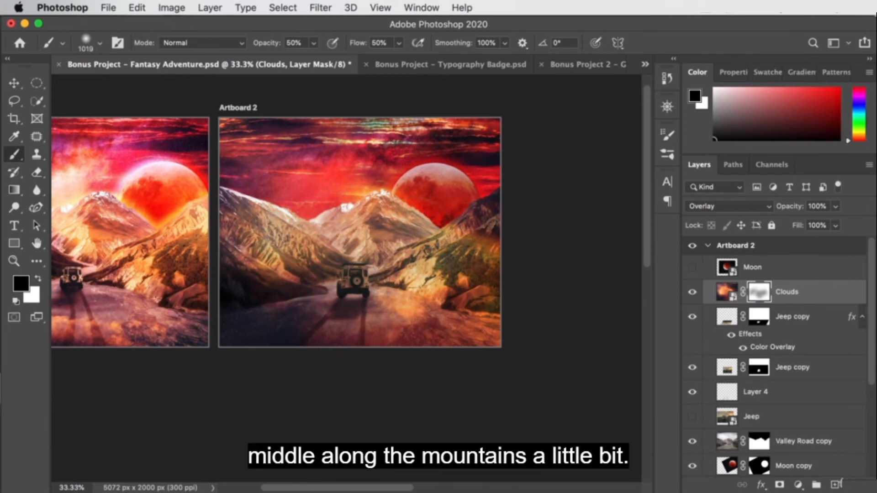
Compare the glow around the mountains and moon on Artboard 1 with Artboard 2
key("z")
left_click_drag(345, 297, 374, 267)
scroll(375, 266, "up", 1)
left_click_drag(288, 156, 364, 203)
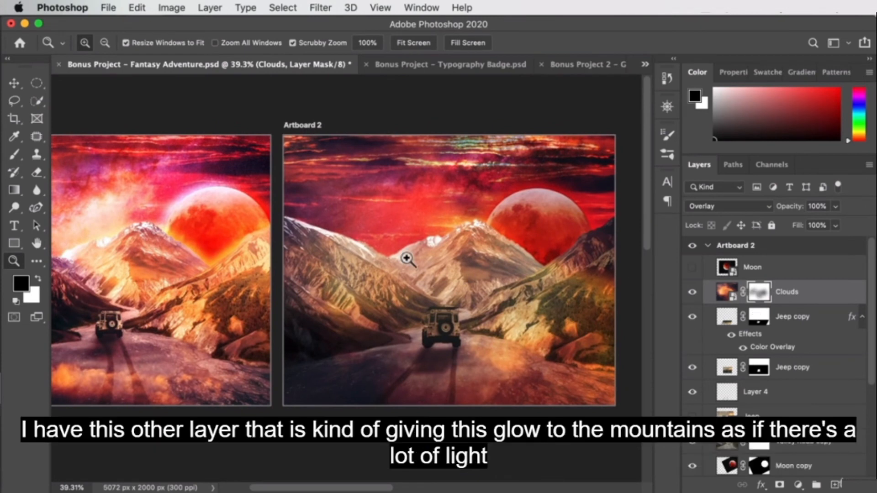
left_click_drag(196, 265, 194, 265)
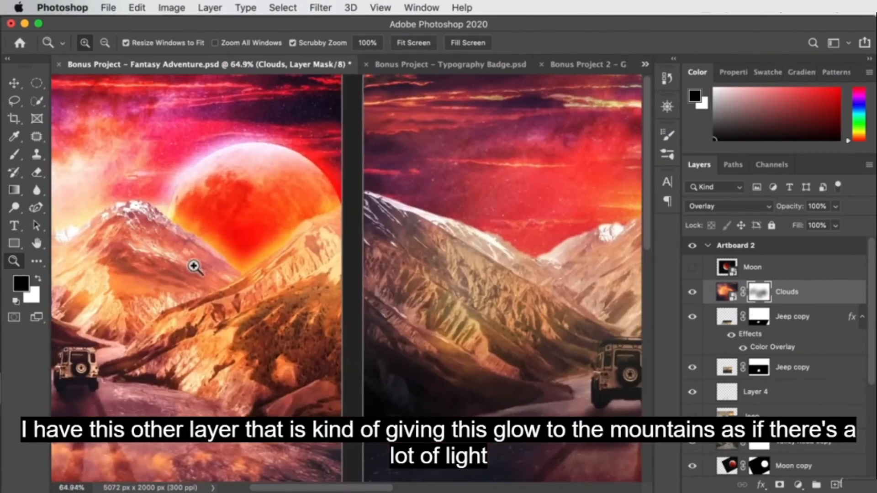
left_click_drag(366, 260, 558, 264)
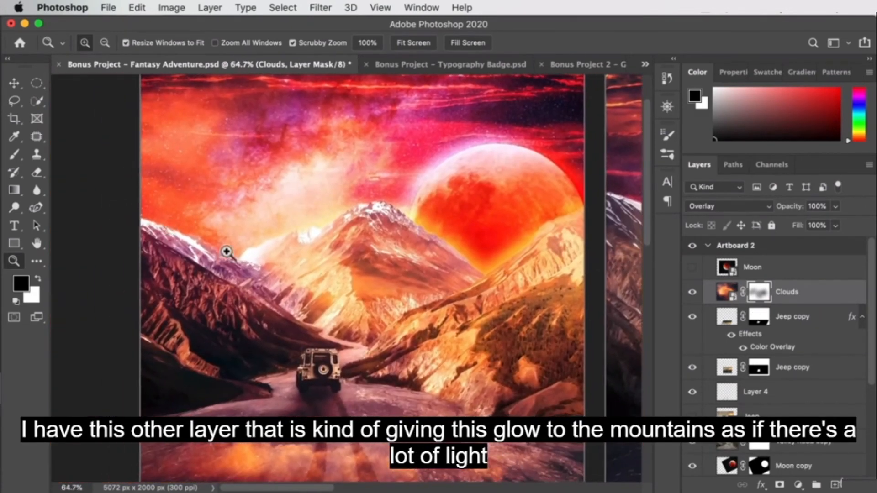
left_click_drag(599, 284, 194, 264)
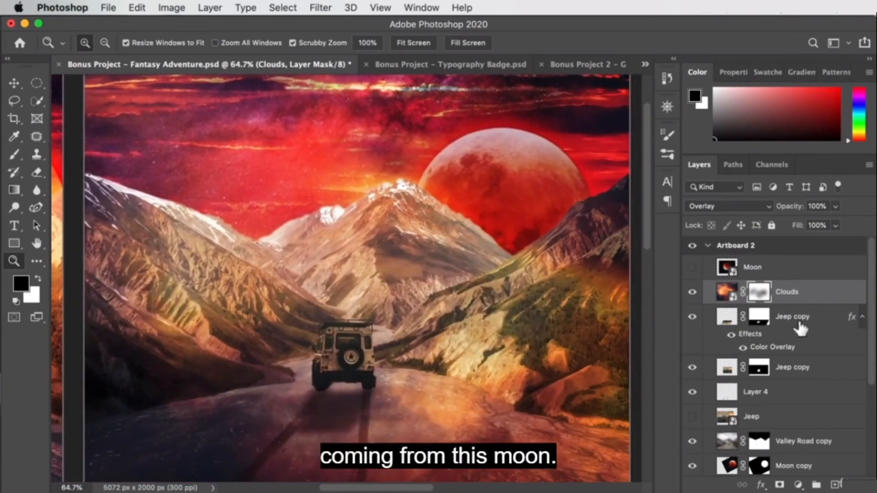
Add an empty layer directly above the Valley Road copy layer
scroll(813, 341, "down", 1)
left_click(815, 417)
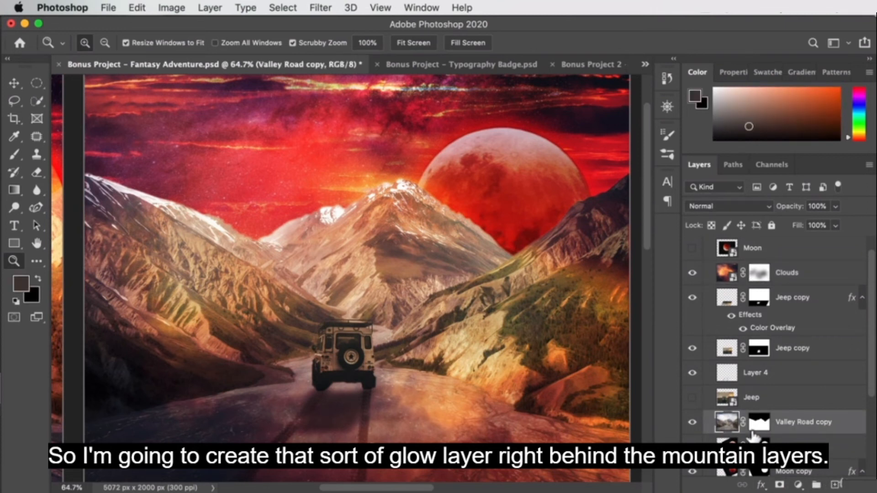
left_click(840, 484)
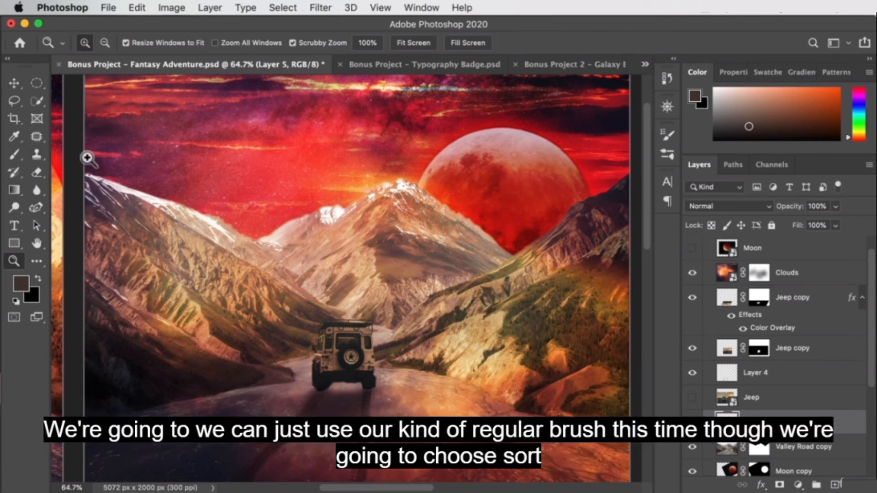
Set the foreground color for the Brush tool to the light orange #ffad5d
key("b")
mouse_move(375, 230)
left_mouse_down()
mouse_move(322, 221)
mouse_move(215, 247)
left_mouse_up()
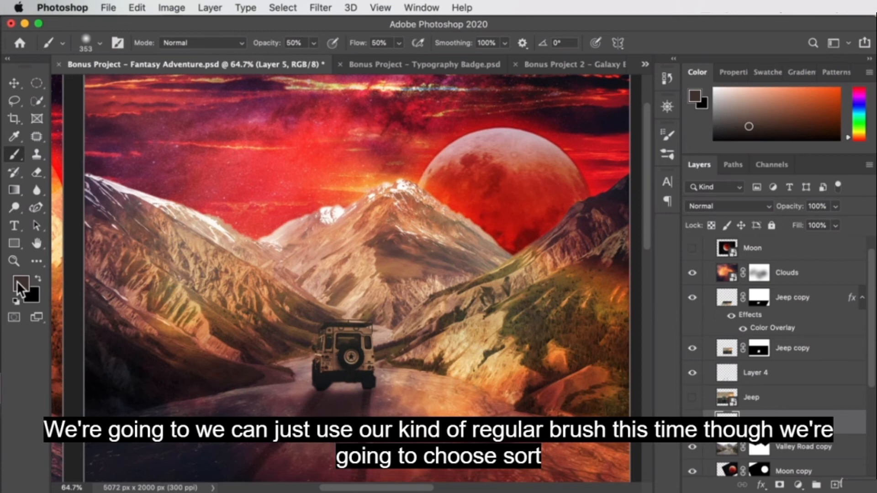
left_click(17, 282)
left_click_drag(657, 181, 670, 51)
left_click(336, 185)
left_click_drag(639, 93, 629, 68)
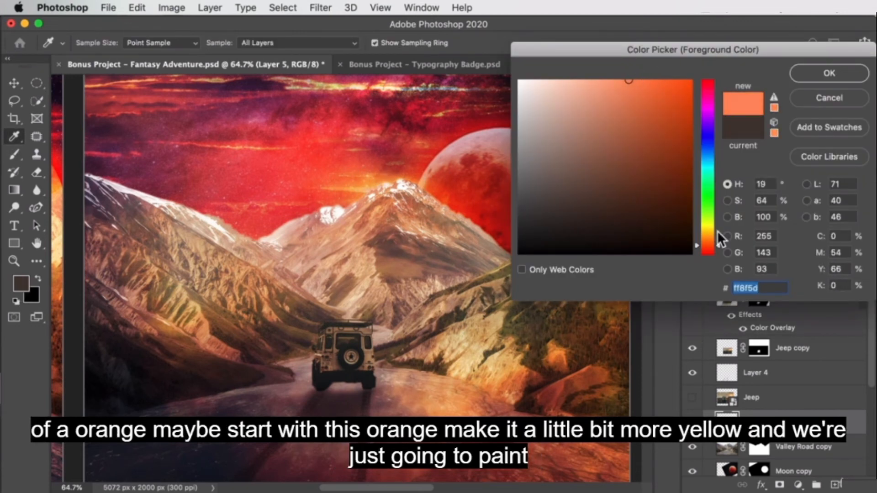
left_click_drag(717, 244, 717, 238)
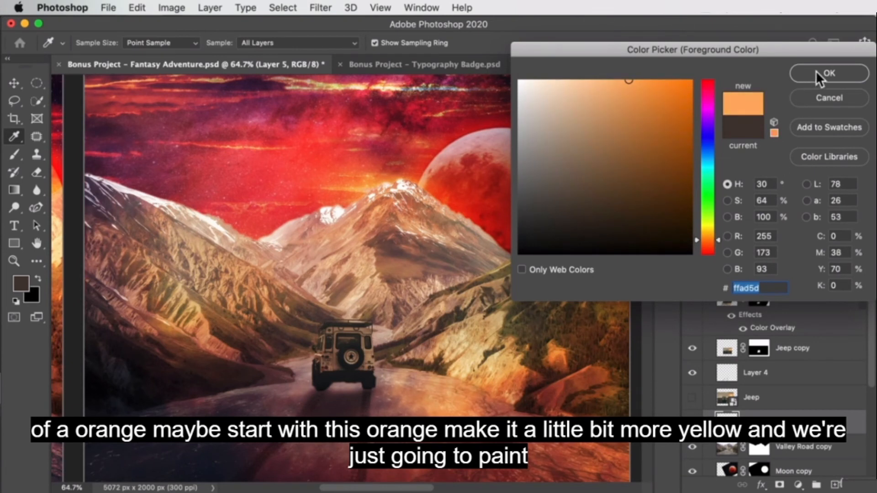
left_click(818, 72)
Paint an orange glow along the mountain ridges on the new layer with a 213 px soft brush
left_click_drag(211, 202, 173, 196, "ctrl+alt")
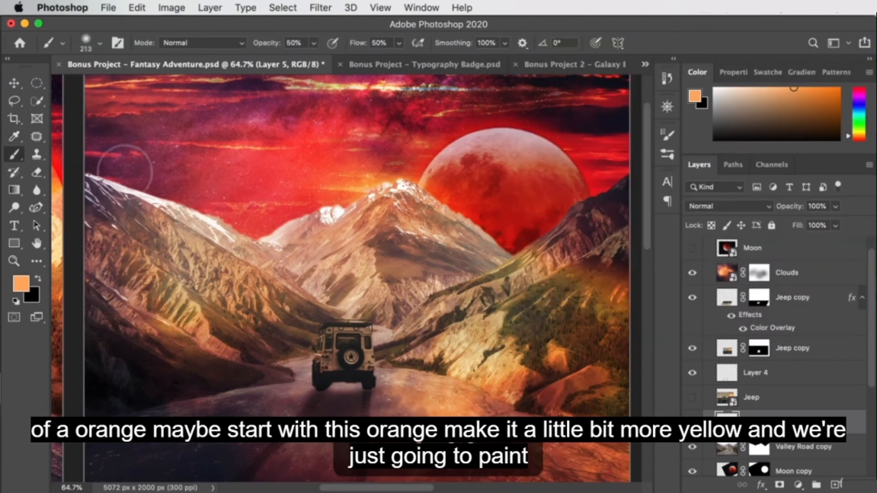
mouse_move(99, 165)
left_mouse_down()
mouse_move(241, 209)
mouse_move(239, 223)
mouse_move(292, 218)
mouse_move(393, 182)
mouse_move(518, 229)
mouse_move(586, 214)
mouse_move(629, 184)
mouse_move(588, 214)
mouse_move(505, 243)
mouse_move(403, 196)
left_mouse_up()
mouse_move(292, 215)
left_mouse_down()
mouse_move(151, 197)
mouse_move(70, 163)
mouse_move(135, 210)
left_mouse_up()
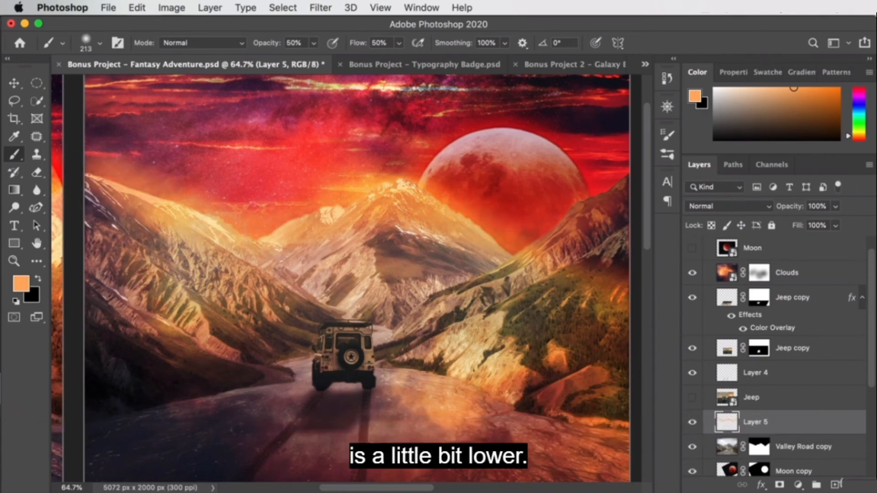
Move the glow layer beneath the Valley Road copy layer and toggle its visibility to check the effect
scroll(840, 412, "down", 1)
left_click_drag(840, 412, 786, 445)
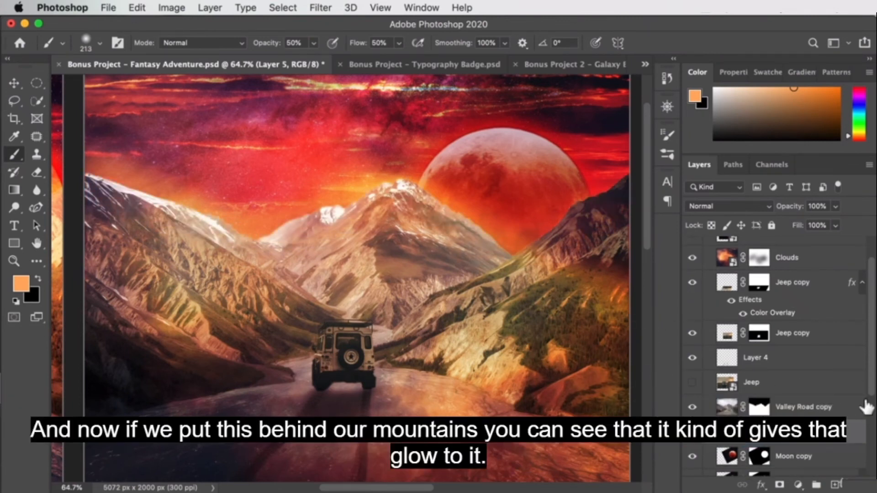
scroll(864, 405, "down", 1)
left_click(693, 411)
left_click(693, 411)
Nudge the glow layer down slightly and set its blend mode to Linear Dodge (Add)
key("v")
key("shift+Down")
key("shift+Down")
key("shift+Down")
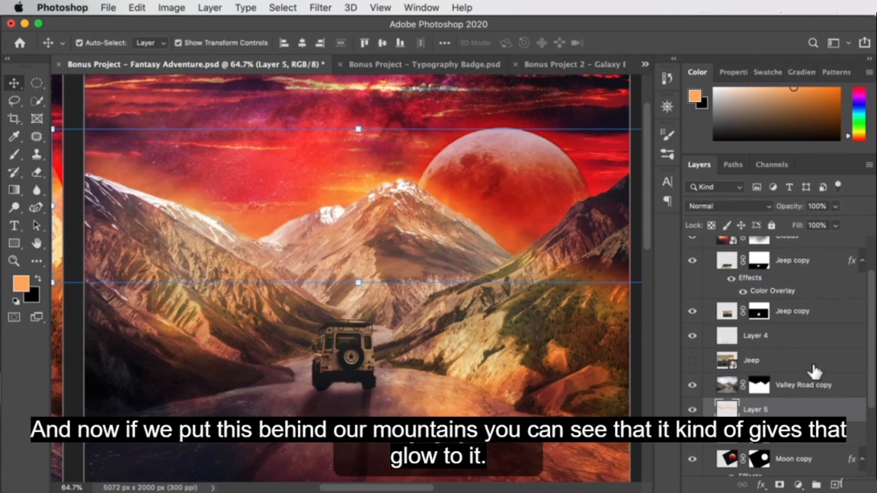
left_click(727, 207)
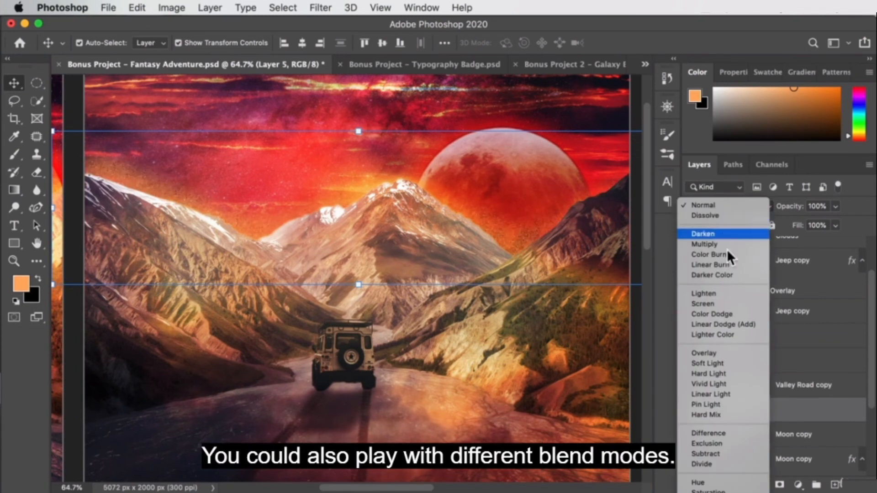
left_click(714, 323)
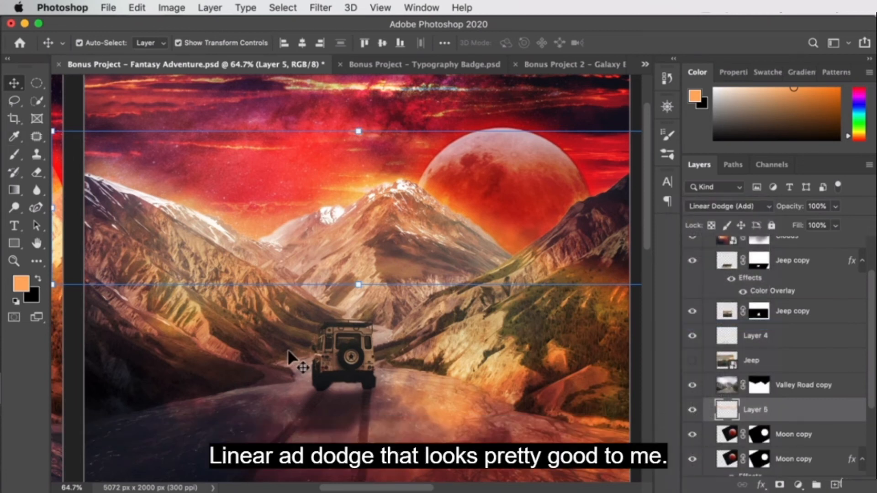
Compare both artboards' contrast and locate the Levels adjustment layer in Artboard 1
left_click(523, 342)
key("z")
left_click(325, 316, "alt")
left_click_drag(290, 297, 597, 288)
mouse_move(484, 276)
left_mouse_down()
mouse_move(320, 278)
mouse_move(488, 278)
left_mouse_up()
left_click_drag(874, 270, 867, 375)
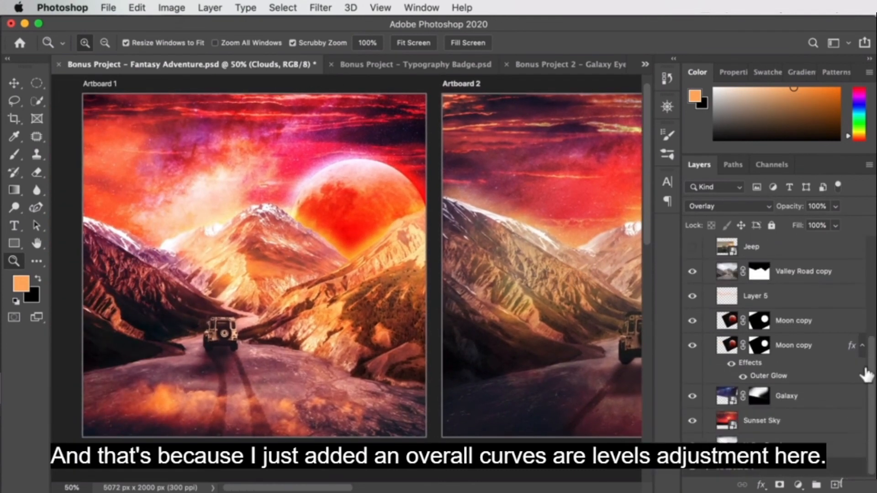
left_click_drag(874, 336, 875, 374)
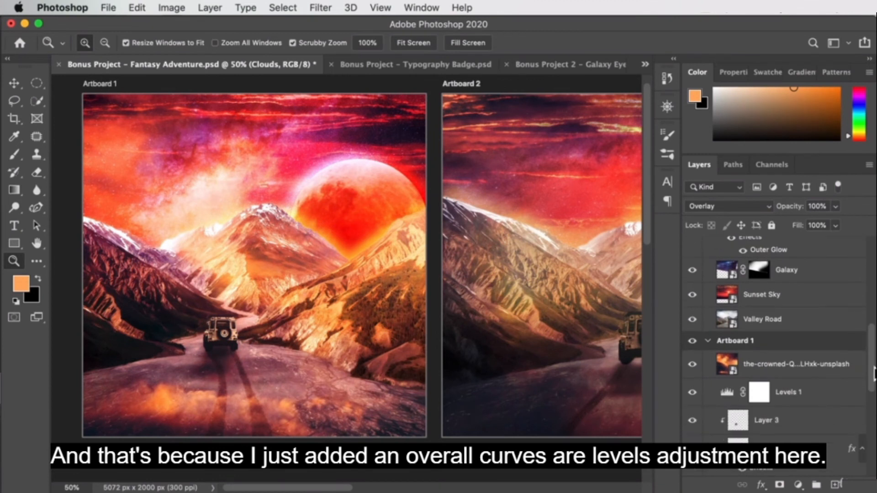
left_click(817, 400)
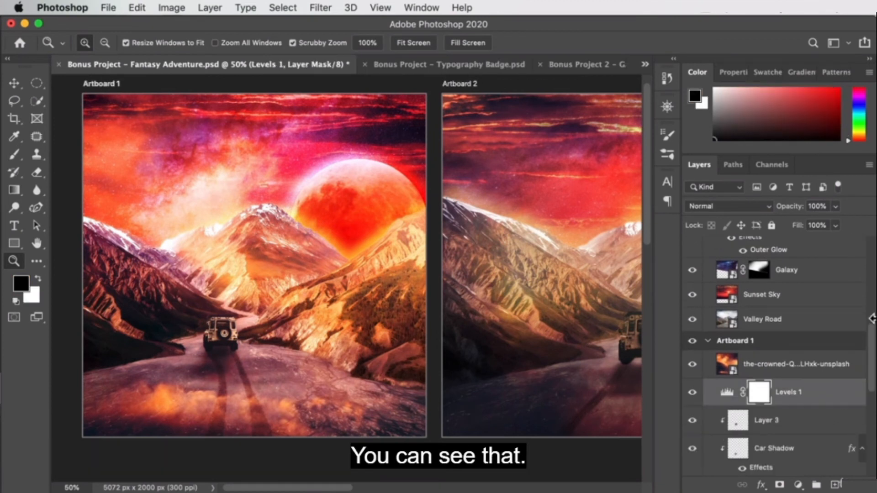
Add a Levels adjustment layer above Artboard 2's Clouds layer with black input 11 and white input 221
left_click_drag(872, 356, 870, 263)
left_click(783, 290)
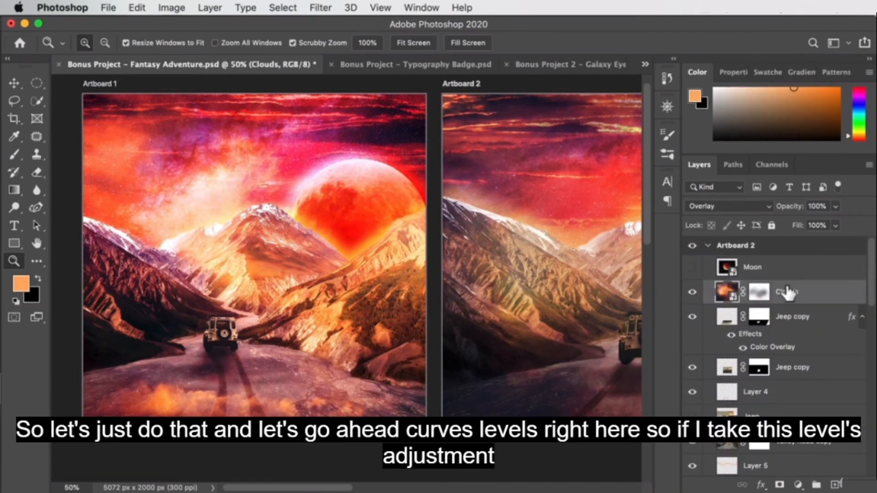
left_click(798, 484)
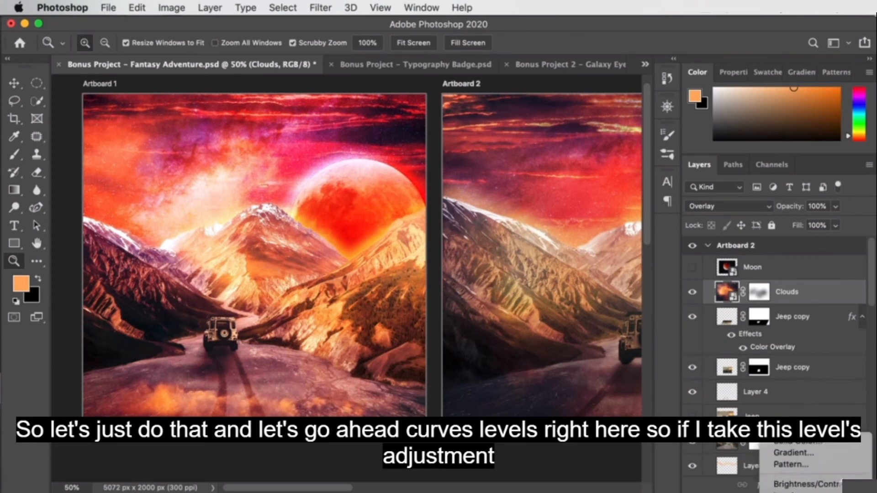
left_click(806, 367)
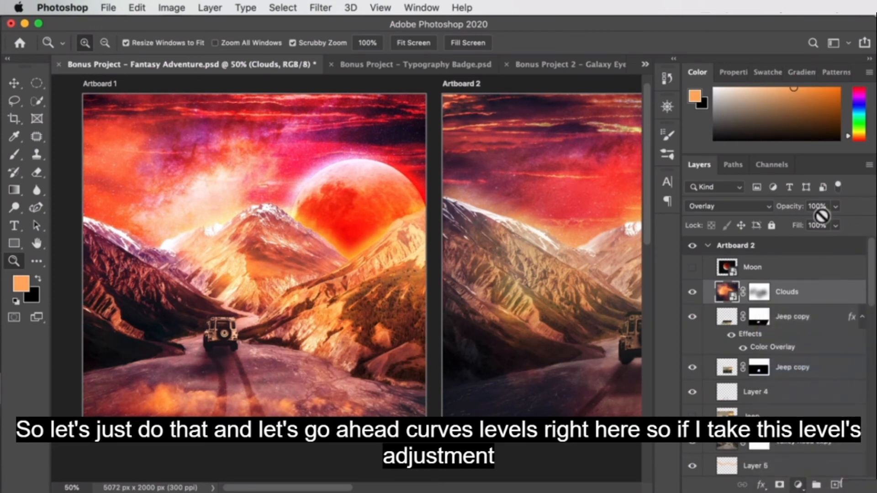
left_click_drag(506, 239, 231, 234)
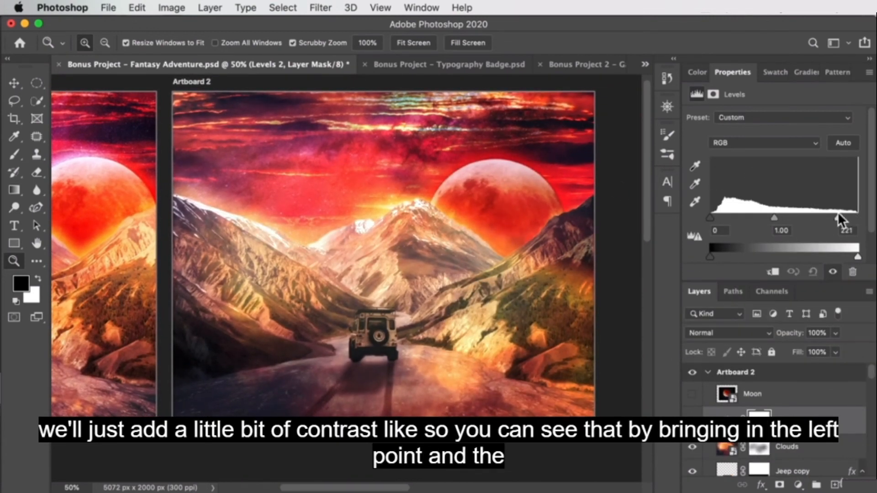
left_click_drag(710, 218, 716, 218)
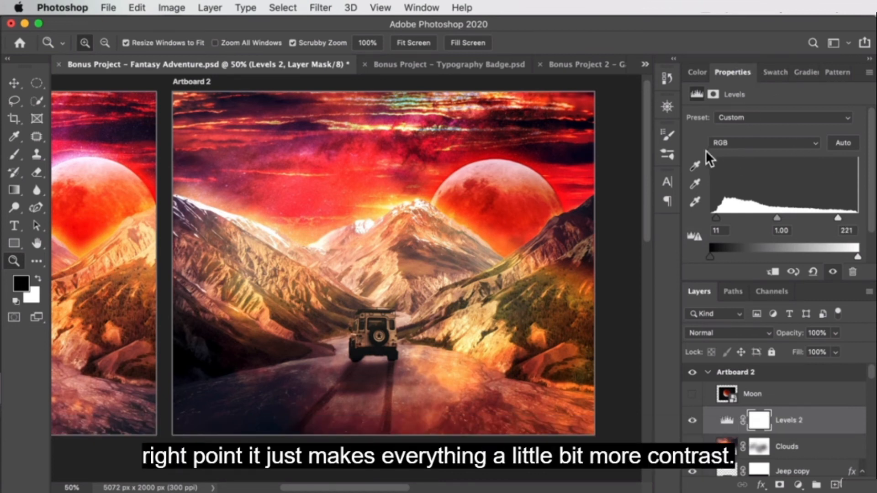
Lower the white input of the Levels 2 layer's Red channel slightly for a reddish-magenta tint
left_click(764, 147)
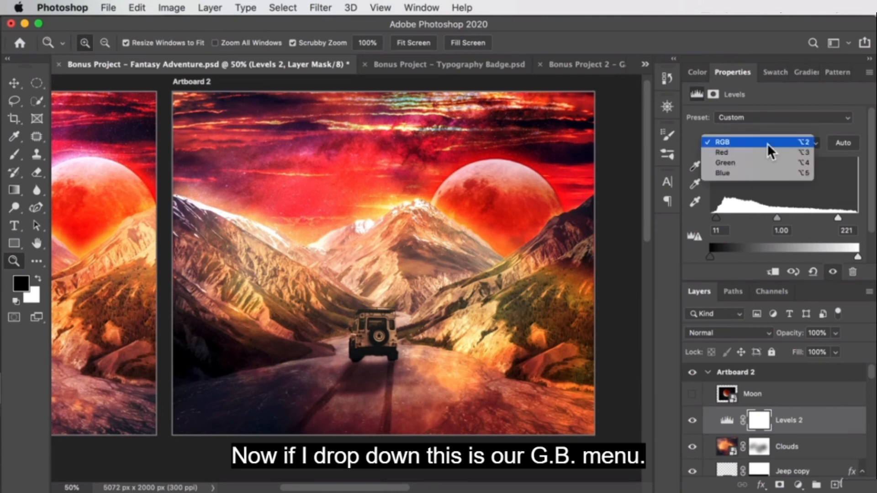
left_click(767, 151)
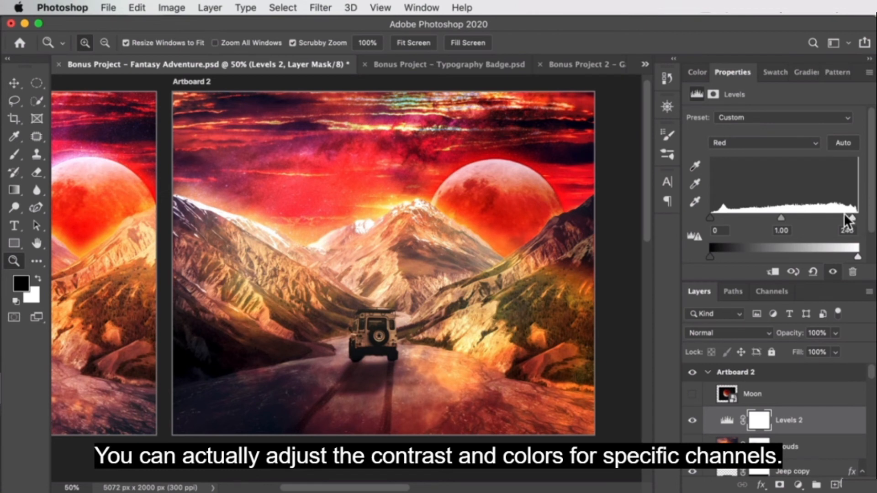
left_click_drag(832, 215, 858, 215)
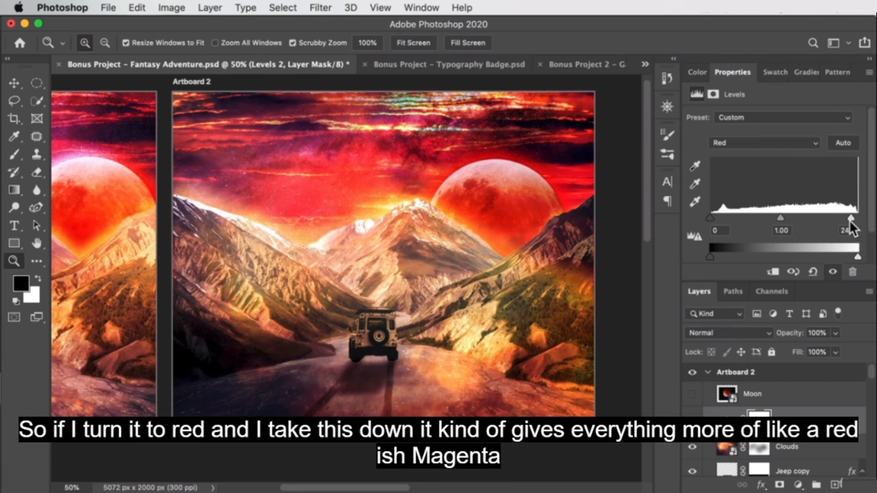
left_click_drag(843, 220, 848, 215)
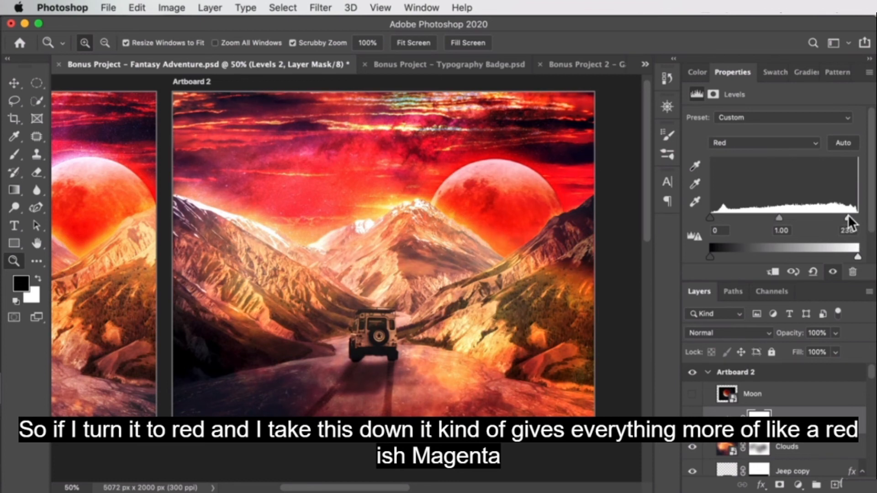
Set the Blue channel of Levels 2 to white input 235 and midtone 1.11 for a purplish tint
left_click(755, 140)
left_click(755, 150)
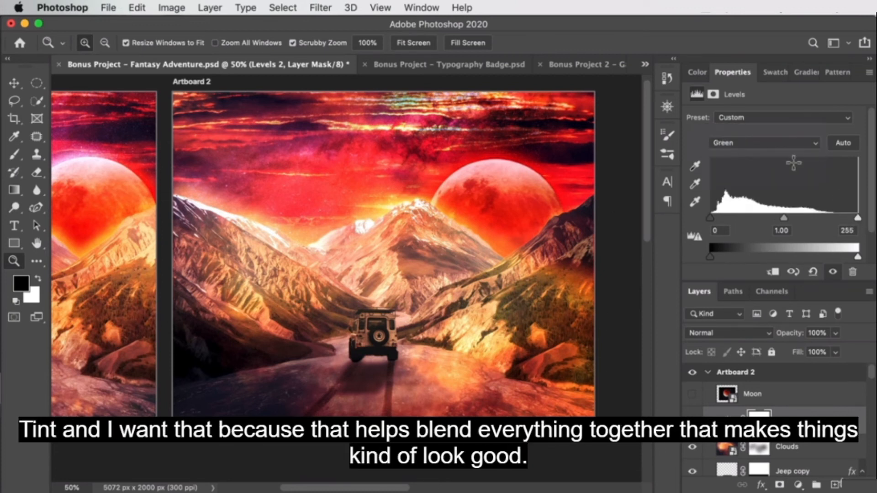
left_click(748, 140)
left_click(747, 153)
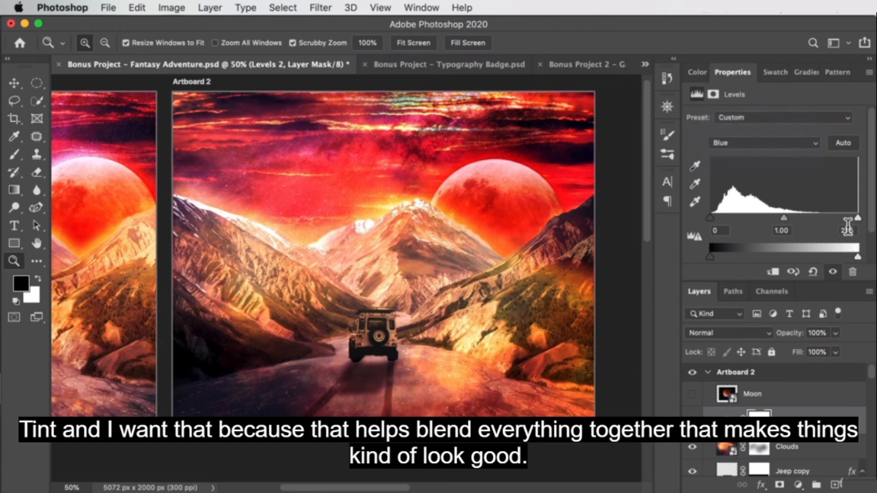
mouse_move(854, 216)
left_mouse_down()
mouse_move(833, 218)
mouse_move(848, 218)
left_mouse_up()
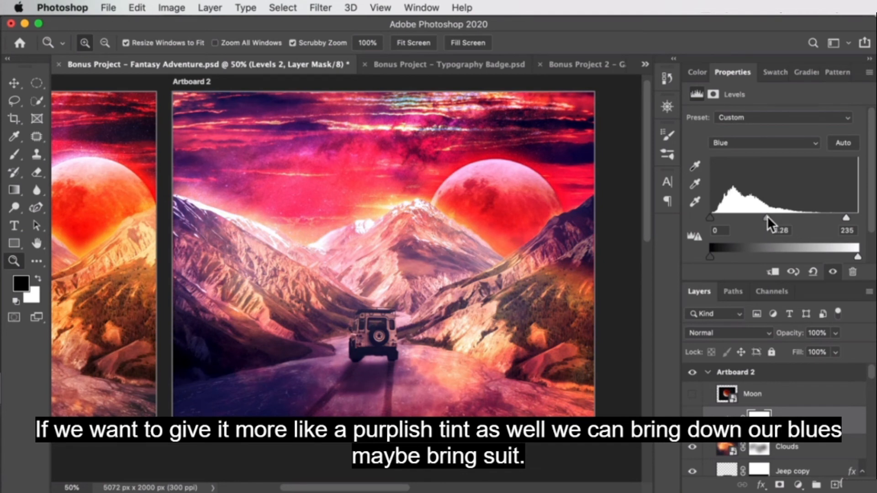
left_click_drag(767, 216, 772, 215)
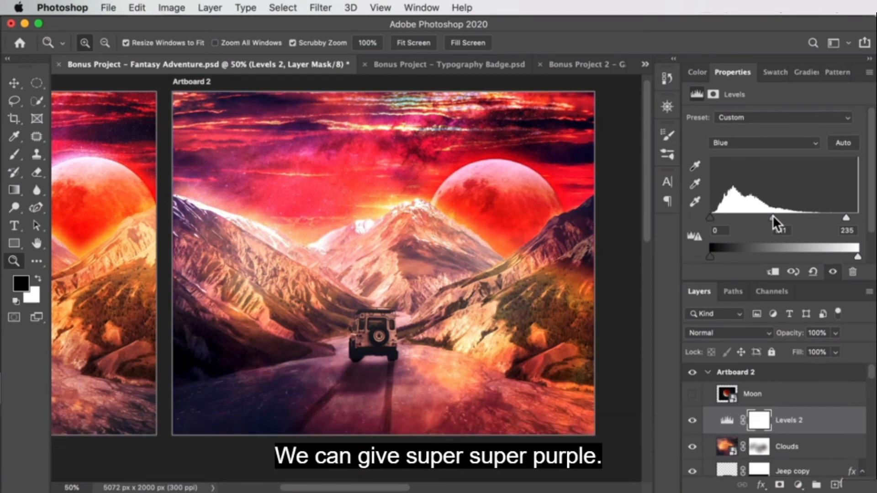
Compare the colors, moon and jeep placement of the two artboards
left_click_drag(193, 221, 367, 245)
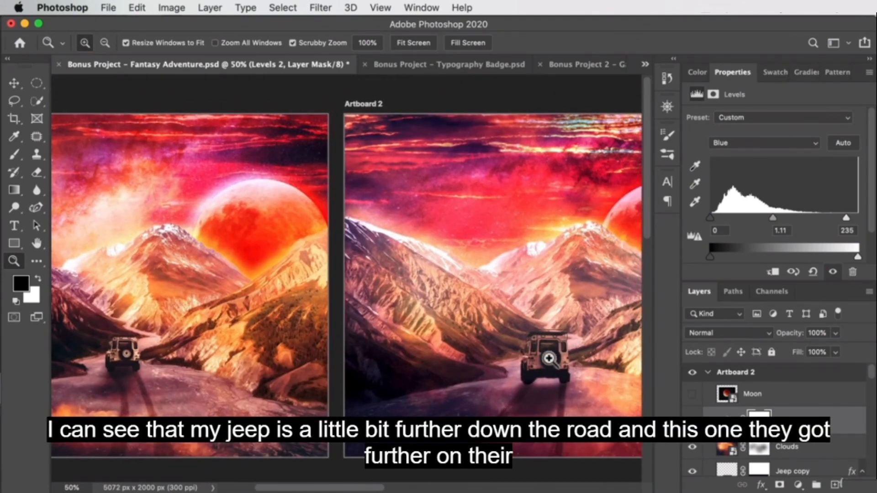
left_click_drag(201, 326, 344, 330)
left_click_drag(497, 301, 317, 288)
left_click(495, 256)
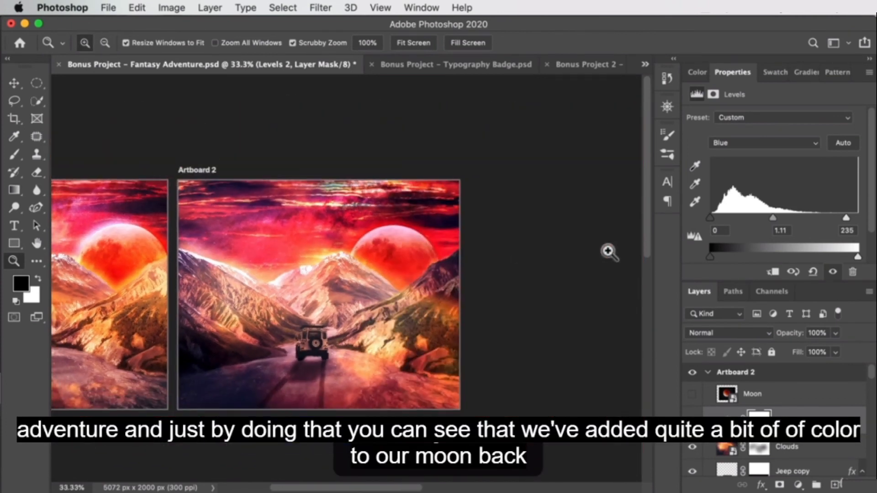
key("v")
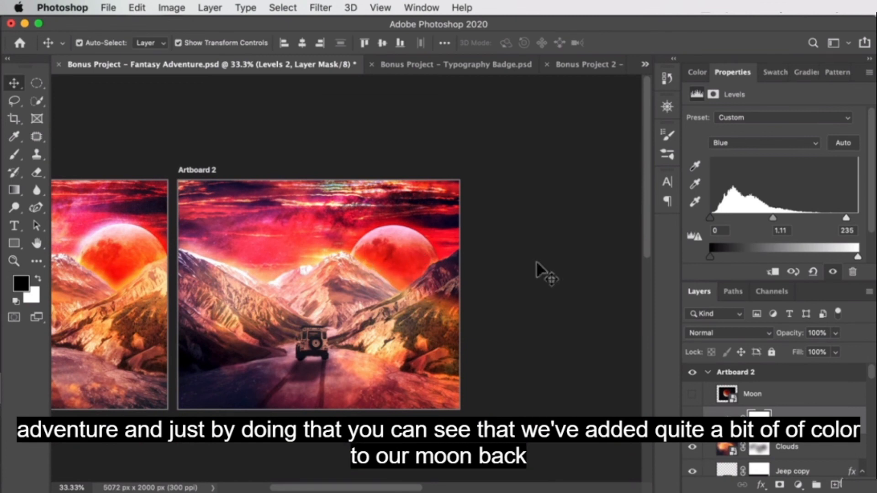
left_click_drag(229, 254, 352, 262)
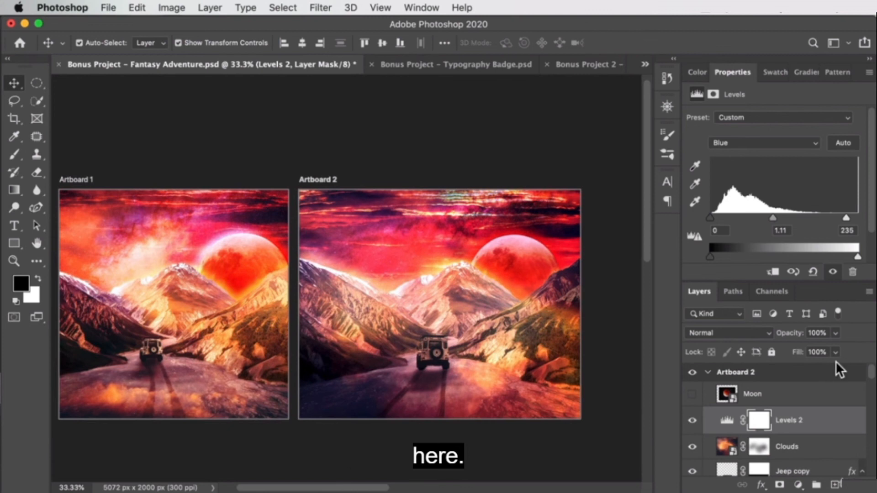
scroll(855, 411, "down", 5)
scroll(805, 389, "up", 5)
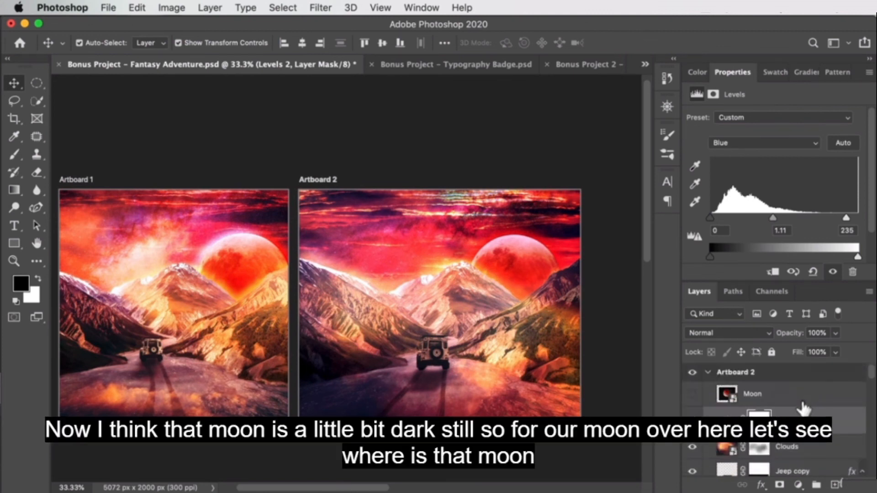
Add a Curves adjustment layer directly above Artboard 2's upper Moon copy layer and clip it to the moon
scroll(804, 408, "down", 1)
left_click(516, 263)
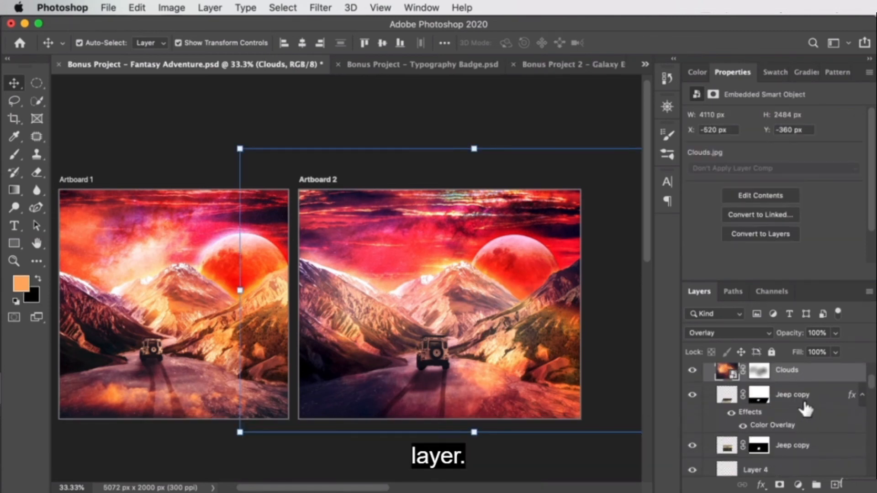
left_click(803, 399)
scroll(815, 399, "down", 1)
scroll(821, 399, "down", 4)
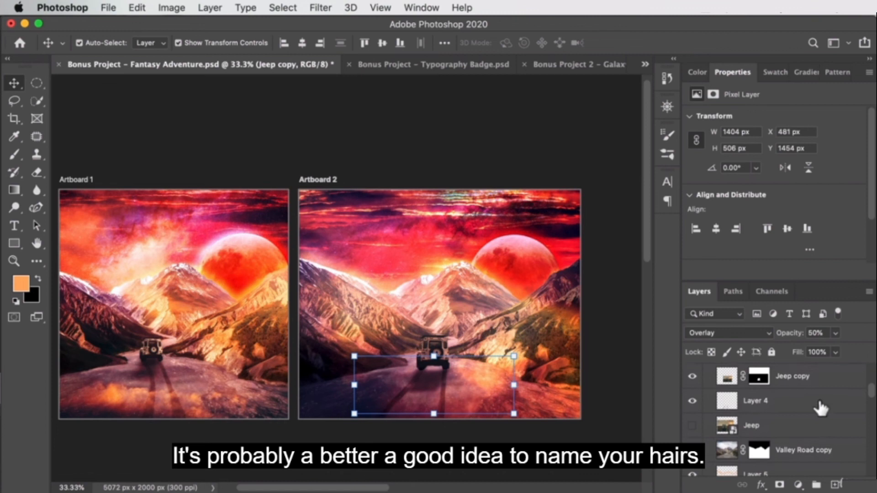
scroll(816, 404, "down", 2)
left_click(799, 425)
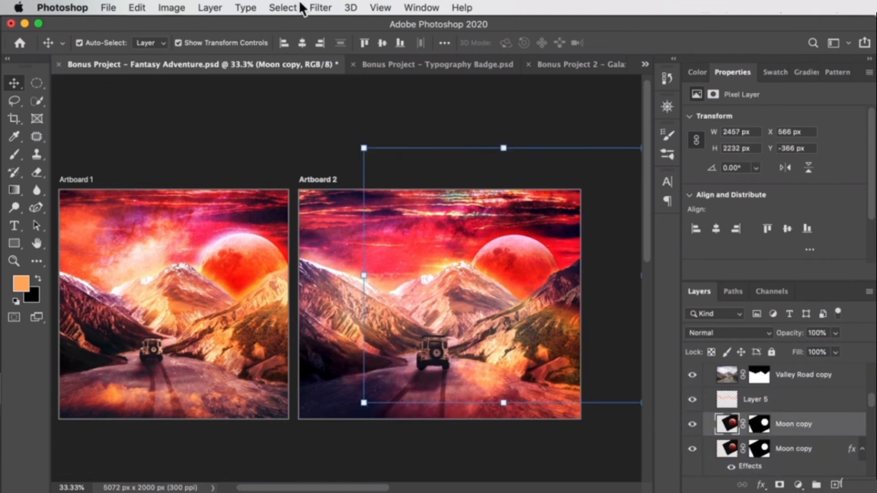
left_click(797, 485)
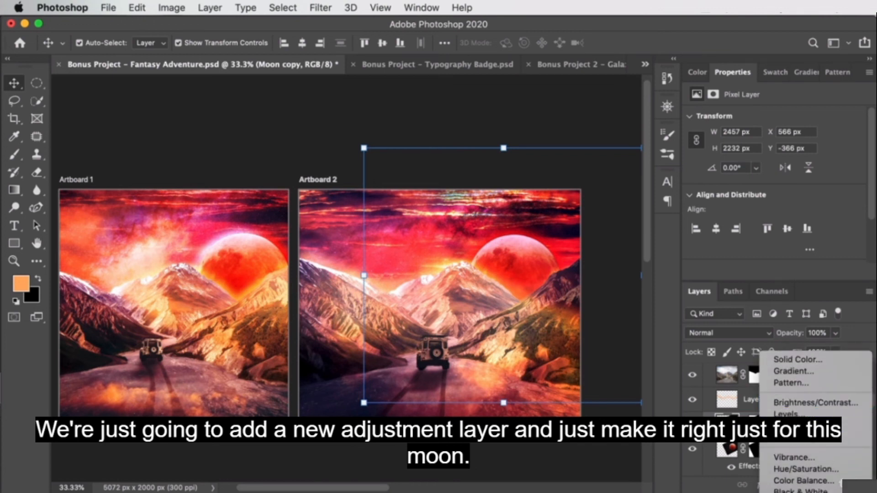
left_click(797, 427)
scroll(708, 242, "down", 4)
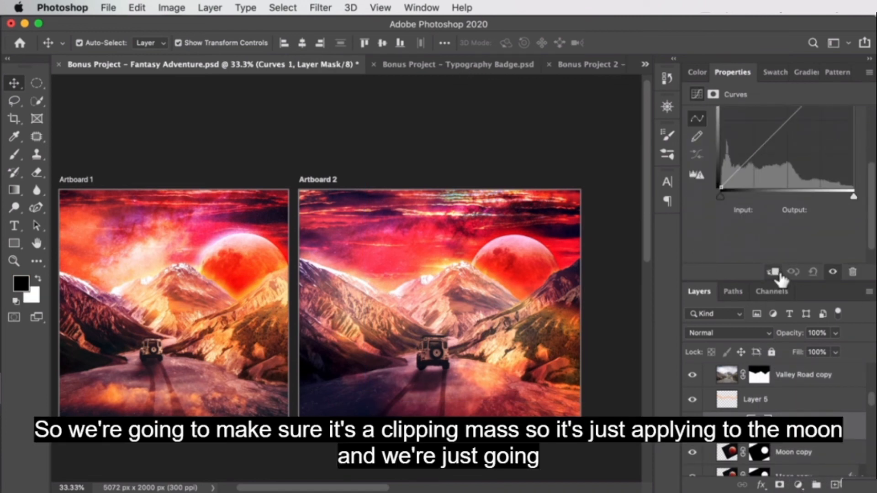
Shape the moon's curve with a highlight point at input 159, output 172 and a slightly lowered shadow point, and deselect all layers
scroll(777, 173, "up", 3)
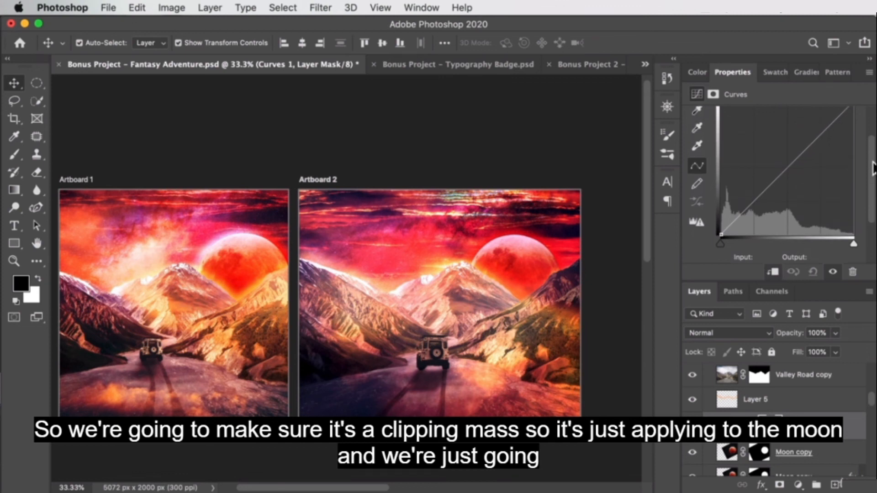
mouse_move(805, 164)
left_mouse_down()
mouse_move(801, 152)
mouse_move(803, 166)
left_mouse_up()
left_click(736, 239)
left_click_drag(874, 195, 867, 221)
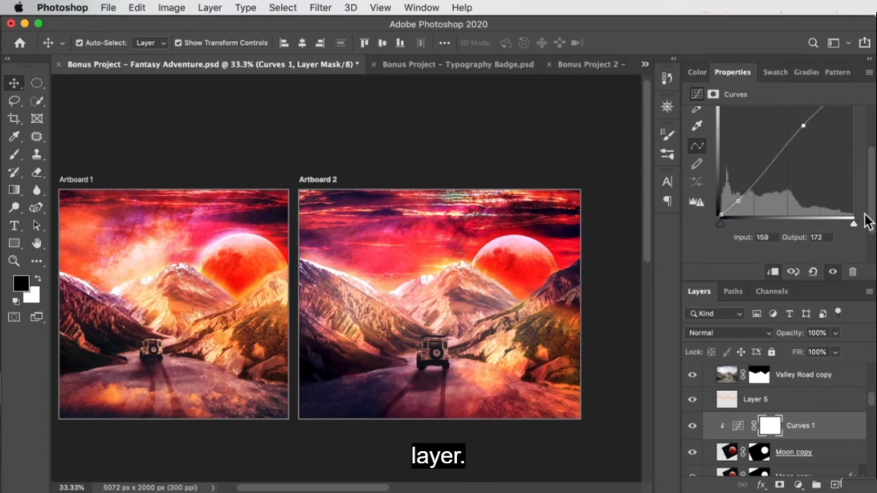
left_click(538, 265)
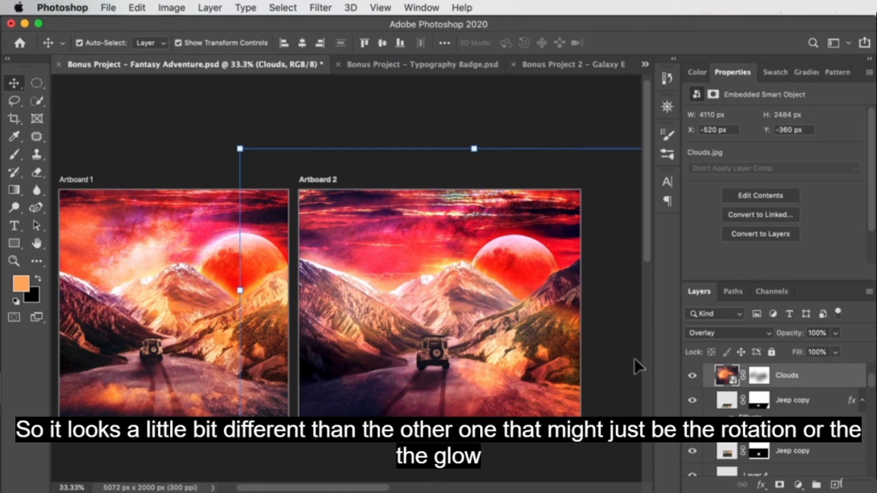
left_click(141, 151)
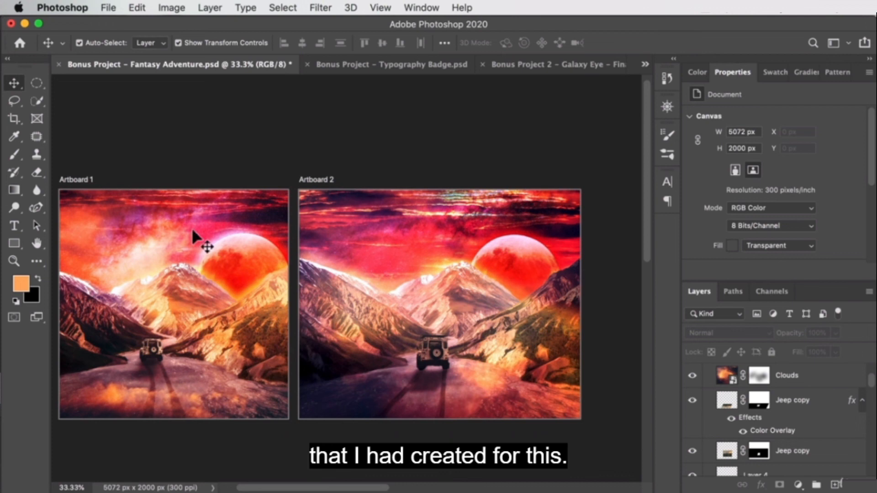
Reduce the opacity of Artboard 2's Clouds layer to 80%
scroll(835, 416, "up", 3)
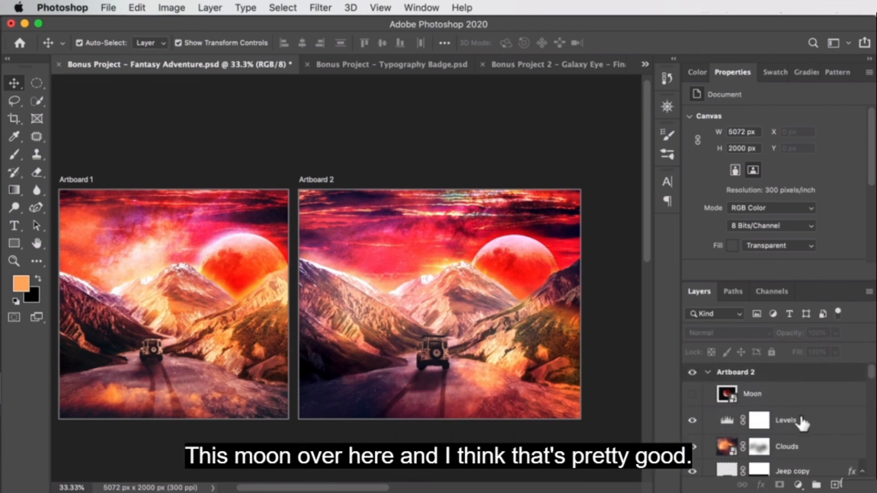
left_click(805, 441)
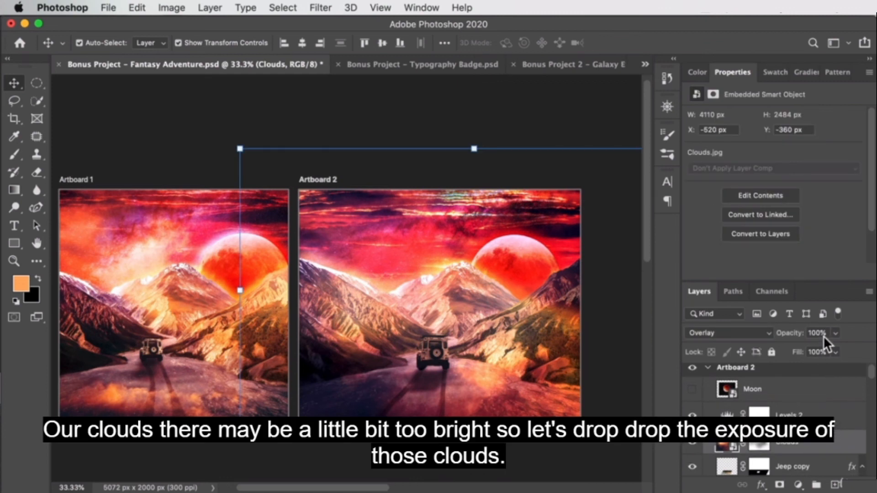
key("Return")
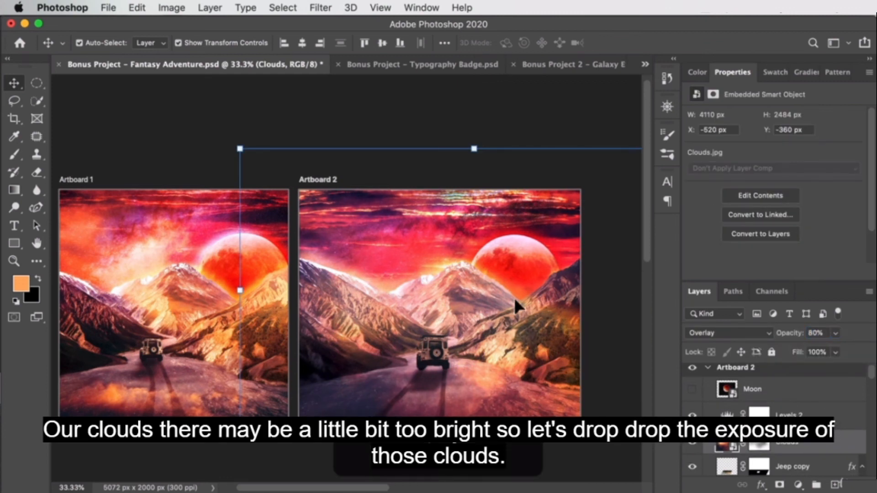
Add a Vibrance adjustment layer above the upper Jeep copy layer, the one with the Color Overlay, and clip it to that layer
key("z")
left_click(435, 350)
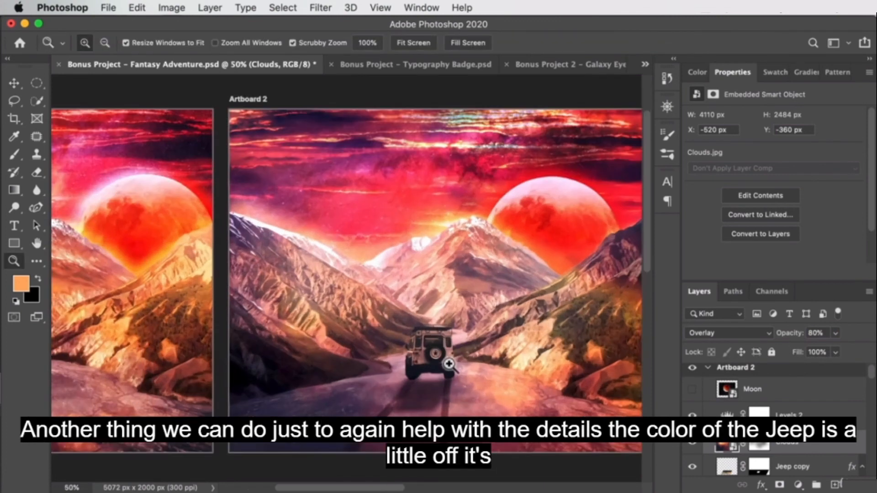
key("v")
scroll(811, 442, "down", 4)
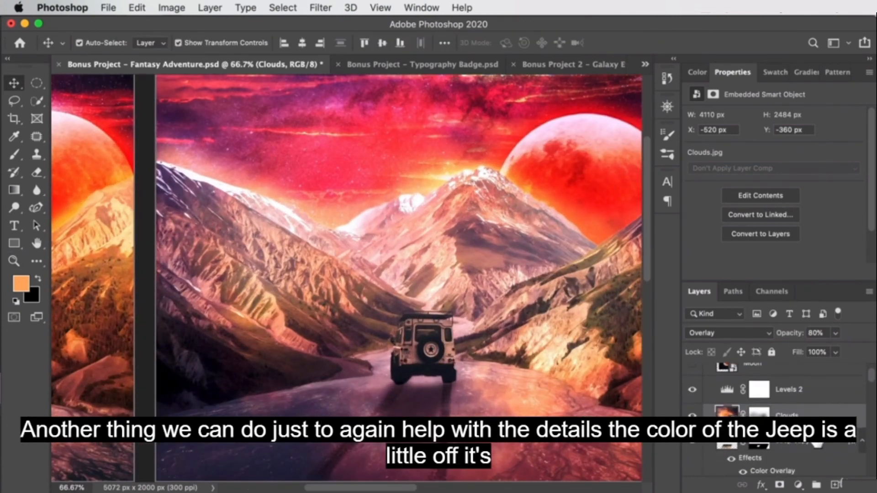
scroll(811, 445, "down", 1)
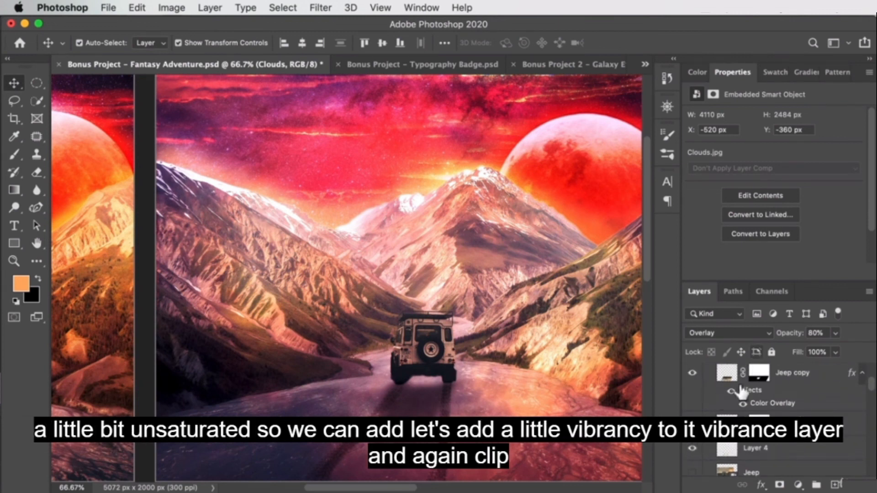
left_click(797, 376)
scroll(811, 442, "up", 2)
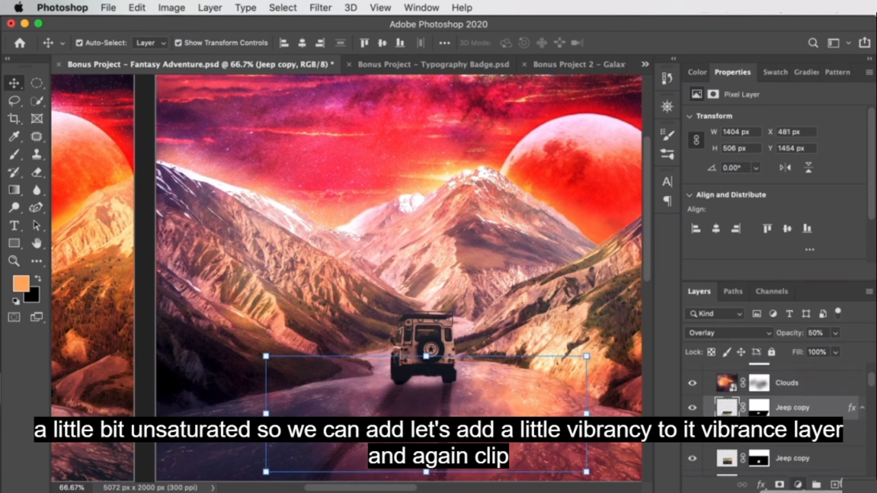
left_click(798, 484)
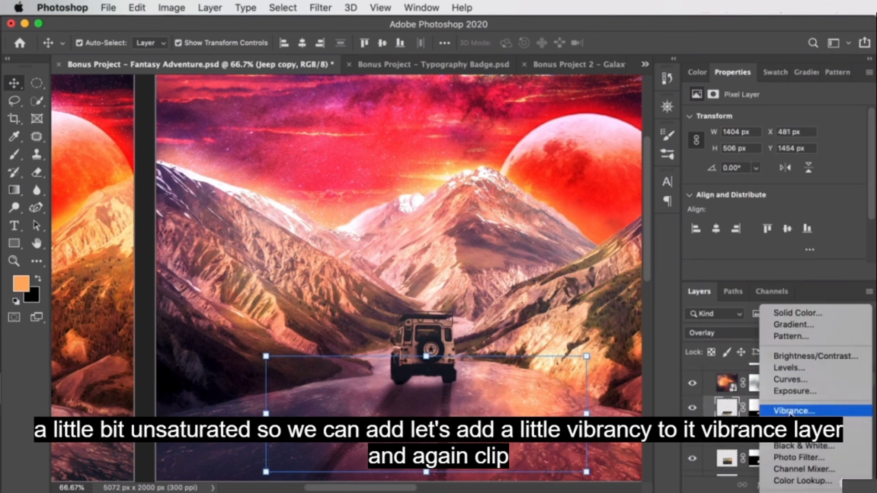
left_click(790, 411)
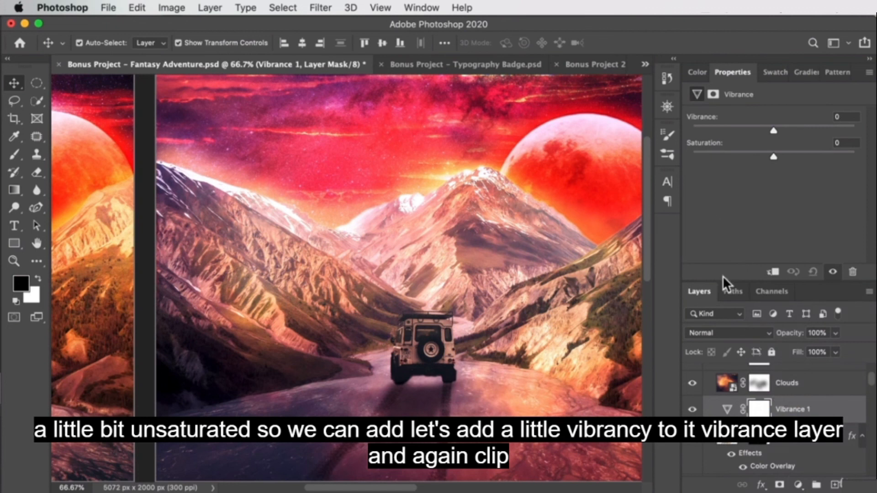
left_click(772, 273)
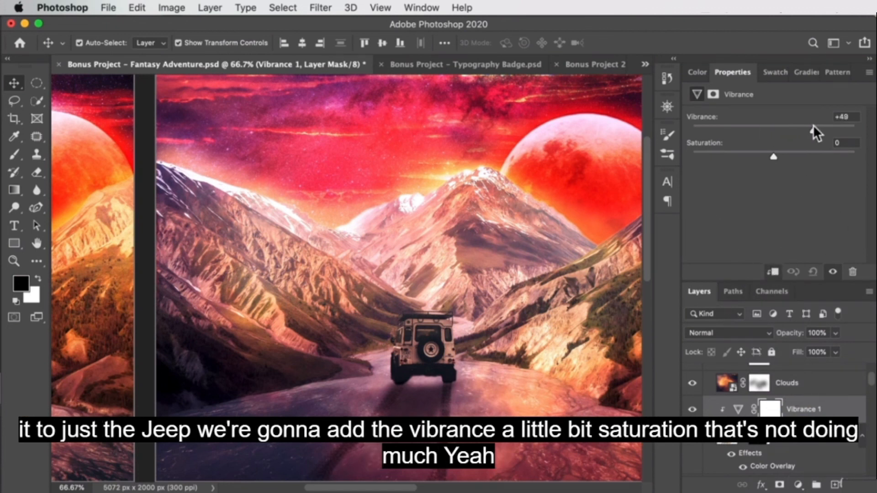
Set Vibrance to +49 and Saturation to +19, and toggle the Vibrance and Jeep copy layers' visibility to check the effect
left_click(788, 152)
left_click(693, 410)
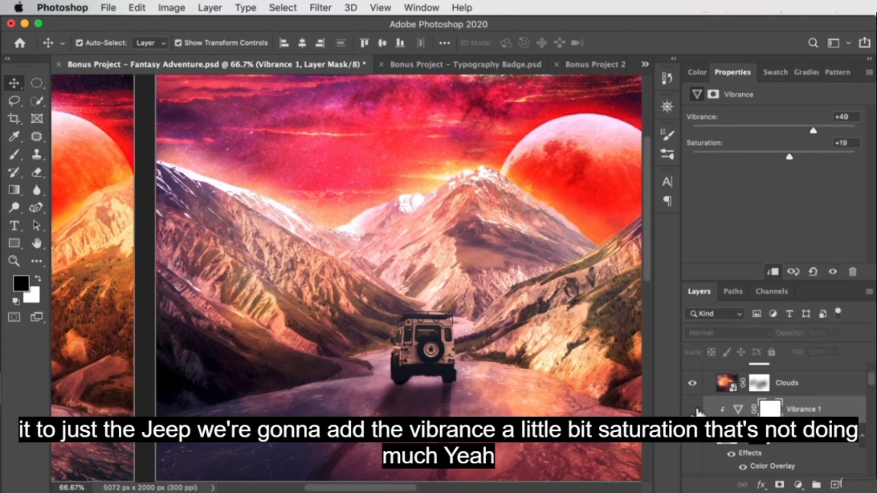
left_click(693, 410)
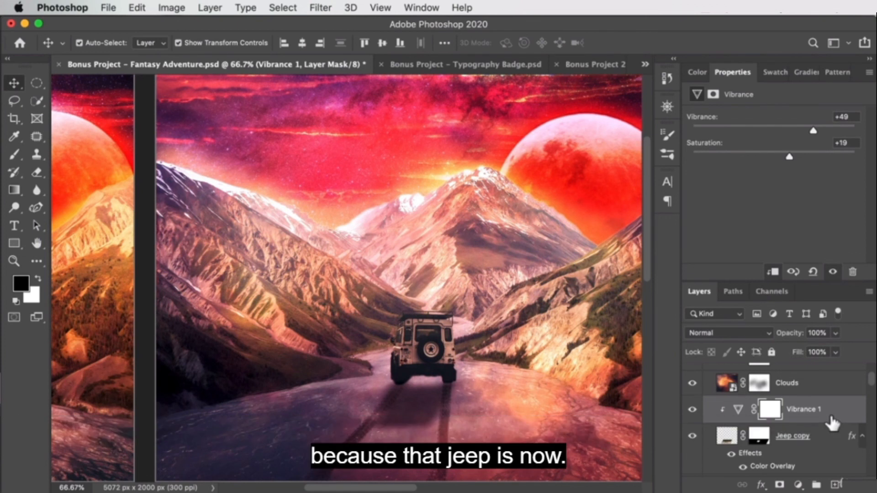
left_click(695, 432)
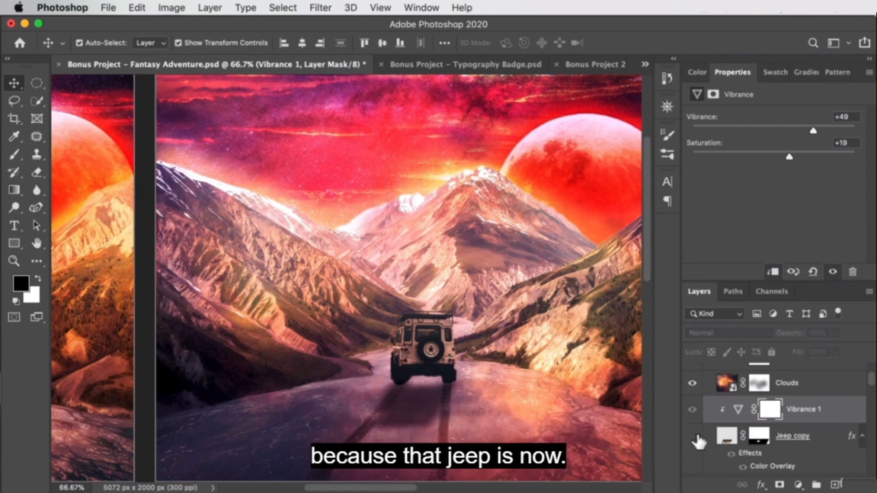
Show the shadow's Jeep copy layer again and move it below the Jeep copy layer that contains the vehicle
left_click(696, 432)
scroll(818, 415, "down", 1)
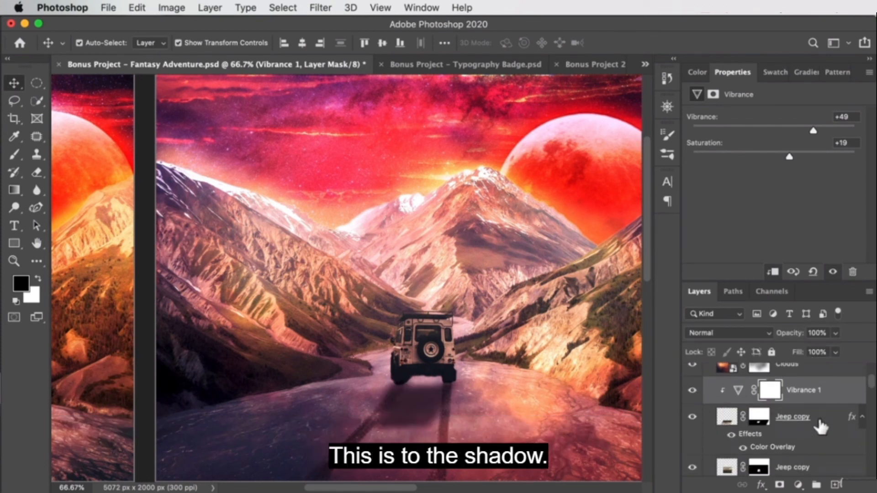
left_click_drag(814, 466, 806, 414)
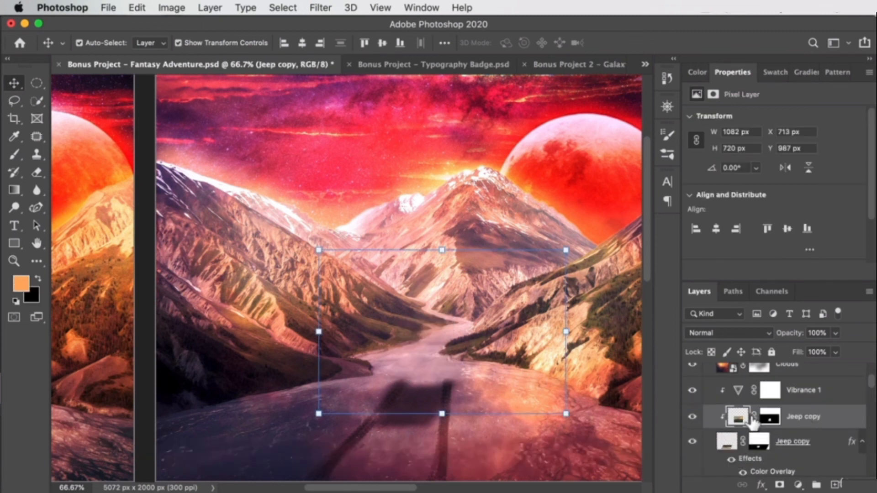
key("super+z")
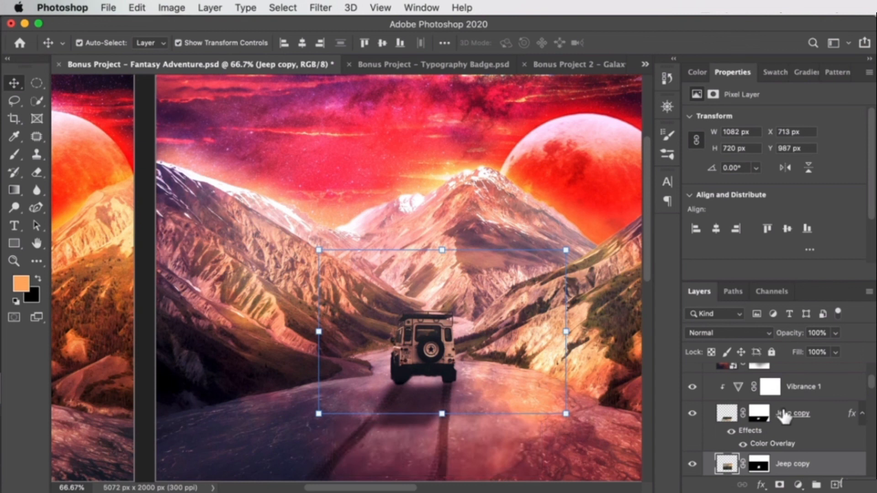
left_click(797, 397)
left_click_drag(808, 416, 805, 469)
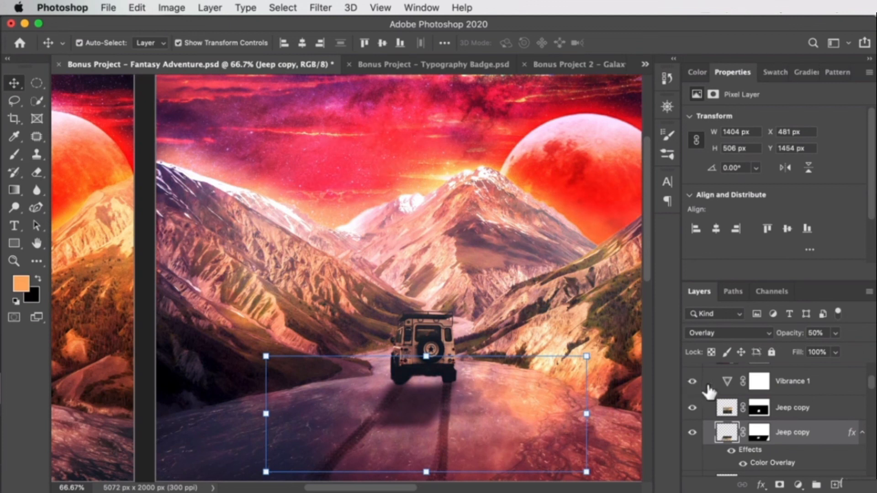
Clip the Vibrance adjustment to the vehicle's Jeep copy layer and toggle both layers' visibility to check the effect
left_click(691, 382)
left_click(693, 408)
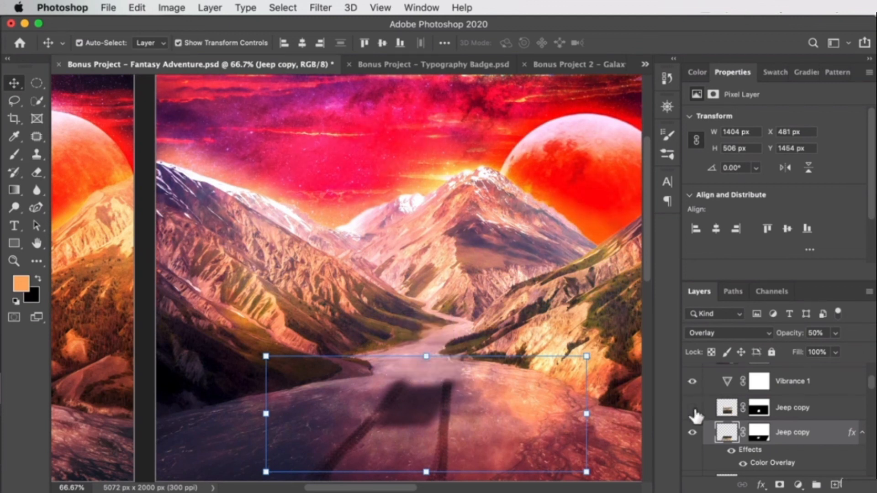
left_click(693, 408)
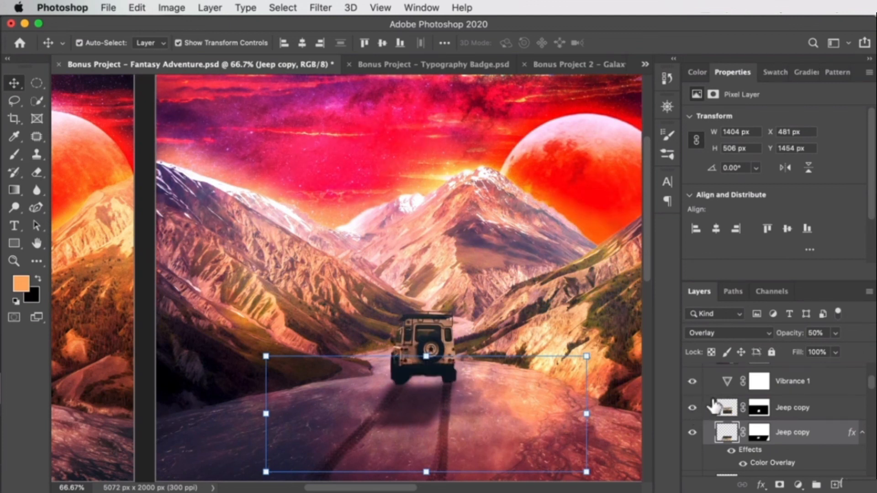
left_click(693, 382)
left_click(794, 387)
left_click(771, 272)
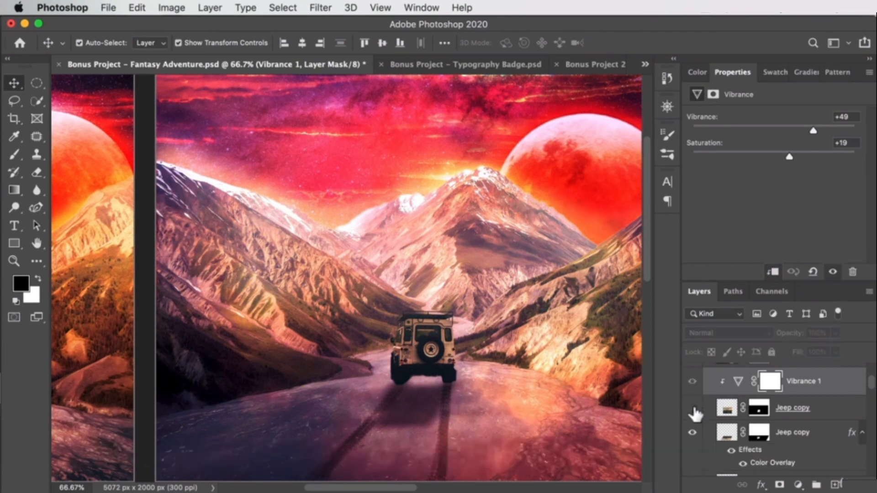
left_click(693, 408)
left_click(692, 408)
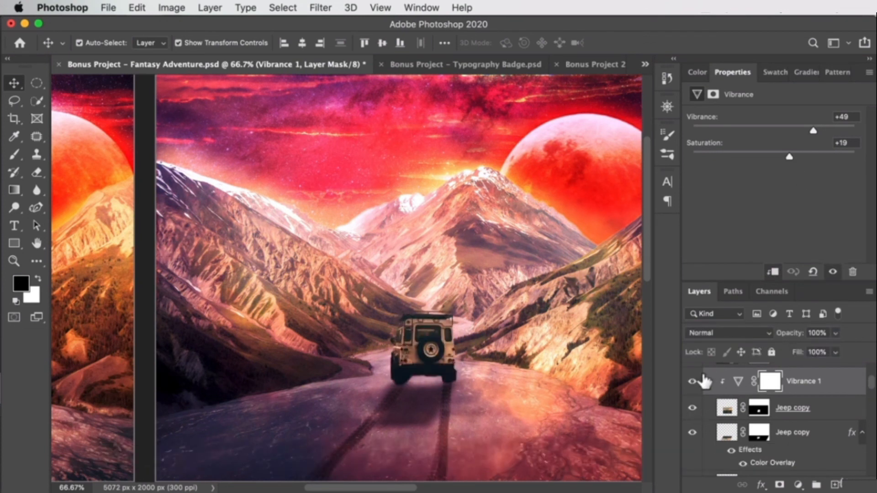
left_click(693, 382)
left_click(692, 382)
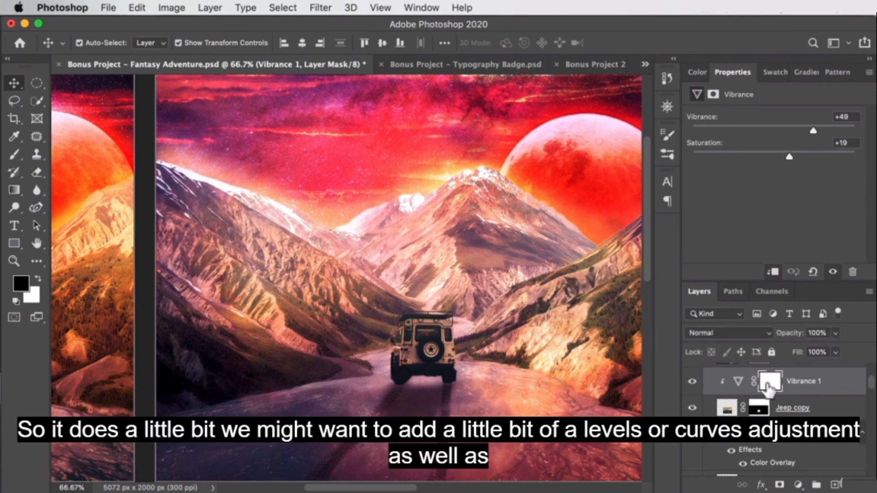
Add a Curves adjustment above the jeep's Vibrance layer, clip it to the jeep, and slightly raise the RGB highlights
left_click(798, 485)
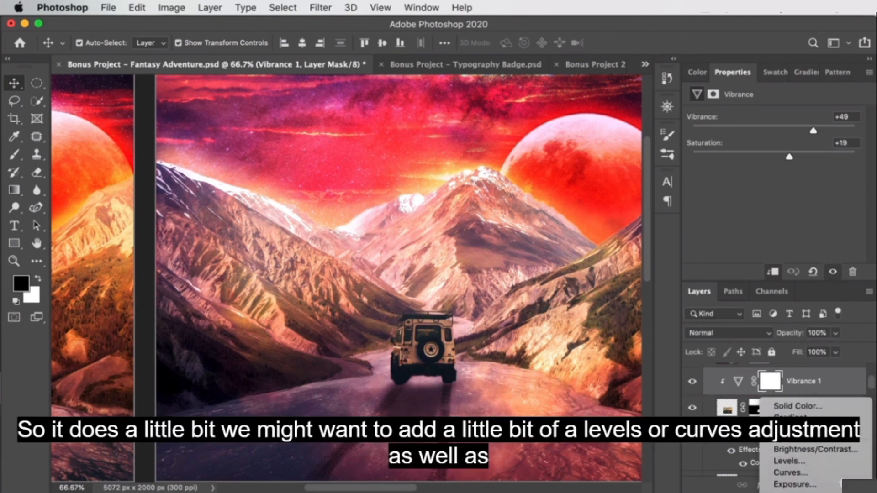
left_click(793, 461)
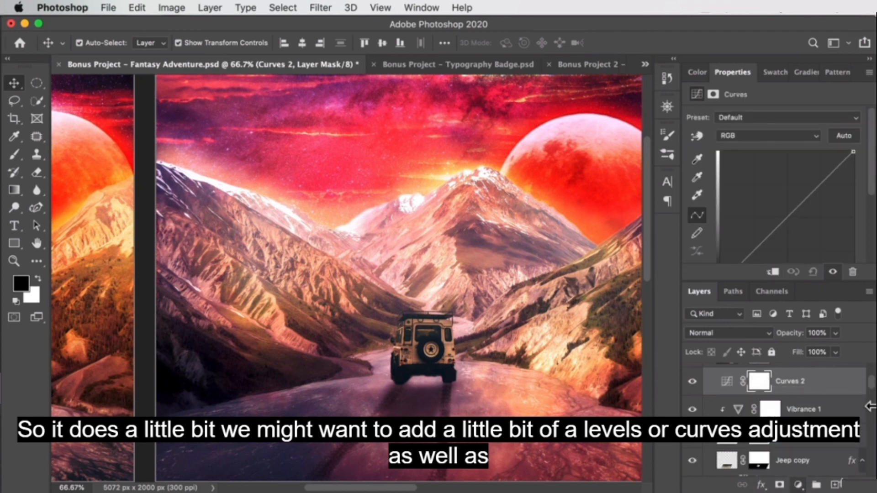
left_click(808, 191)
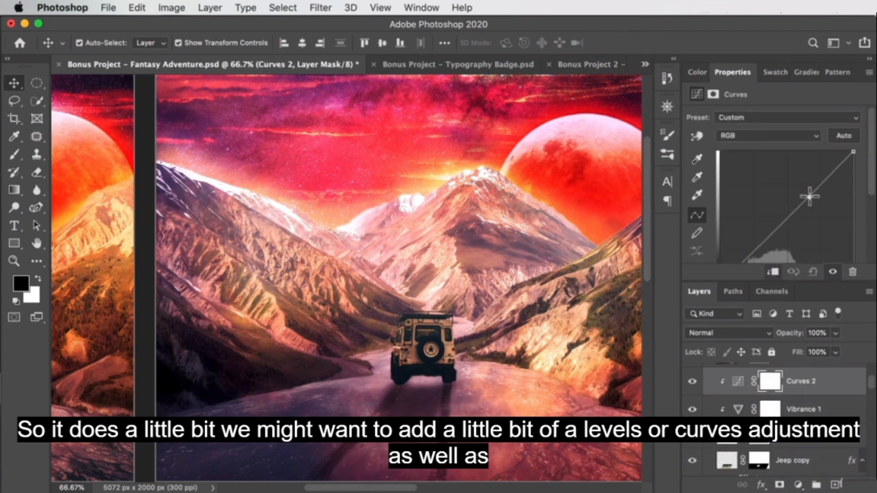
mouse_move(808, 191)
left_mouse_down()
mouse_move(806, 182)
mouse_move(812, 190)
left_mouse_up()
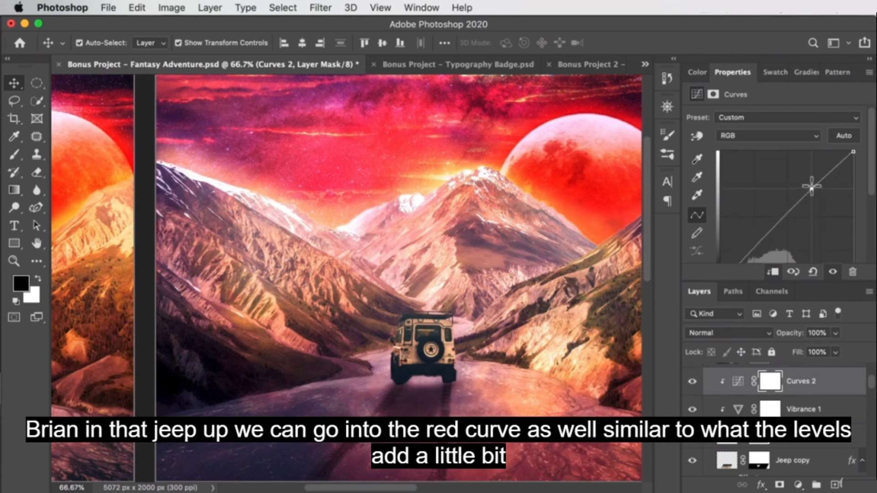
Slightly raise the upper part of the Red channel in the jeep's clipped Curves adjustment
left_click(785, 136)
left_click(777, 145)
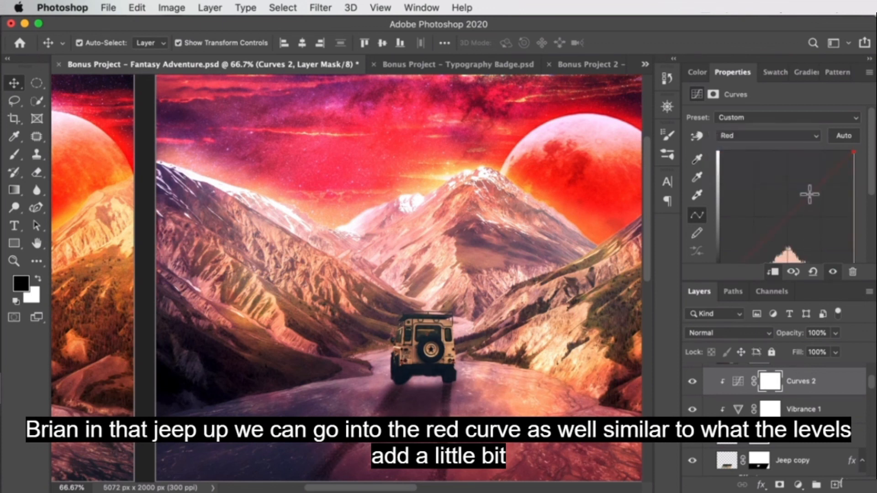
left_click_drag(807, 190, 808, 188)
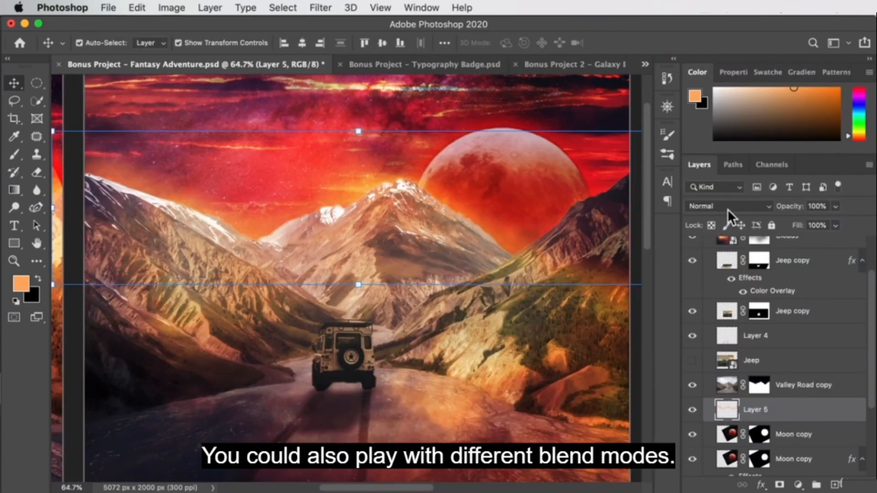
Set Layer 5's blend mode to Linear Dodge (Add)
left_click(728, 209)
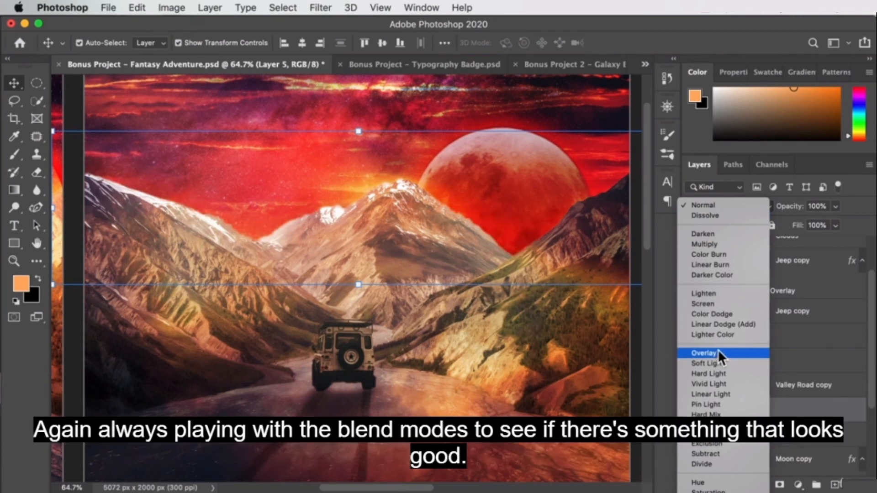
left_click(714, 322)
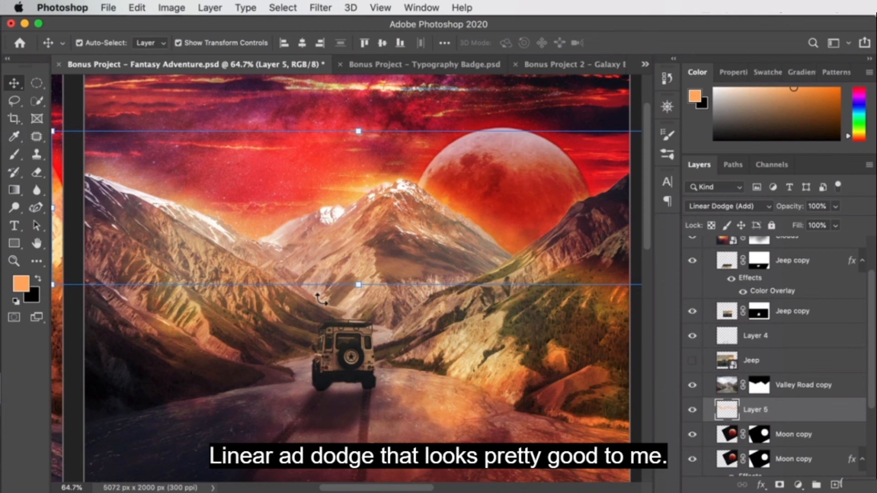
left_click(289, 352)
Bring Artboard 1 into view and select its Levels adjustment layer as a reference for Artboard 2
key("z")
left_click(348, 318, "alt")
left_click_drag(294, 300, 608, 287)
mouse_move(544, 274)
left_mouse_down()
mouse_move(440, 286)
mouse_move(550, 277)
left_mouse_up()
left_click_drag(873, 274, 874, 382)
left_click(708, 469)
left_click(816, 396)
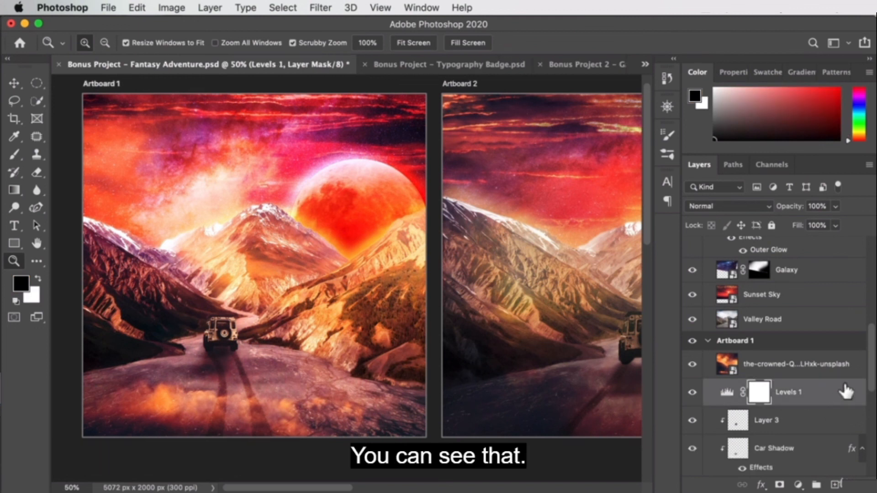
Add a Levels adjustment above Artboard 2's Clouds layer with RGB input black at 11 and white at 221
left_click_drag(873, 358, 870, 240)
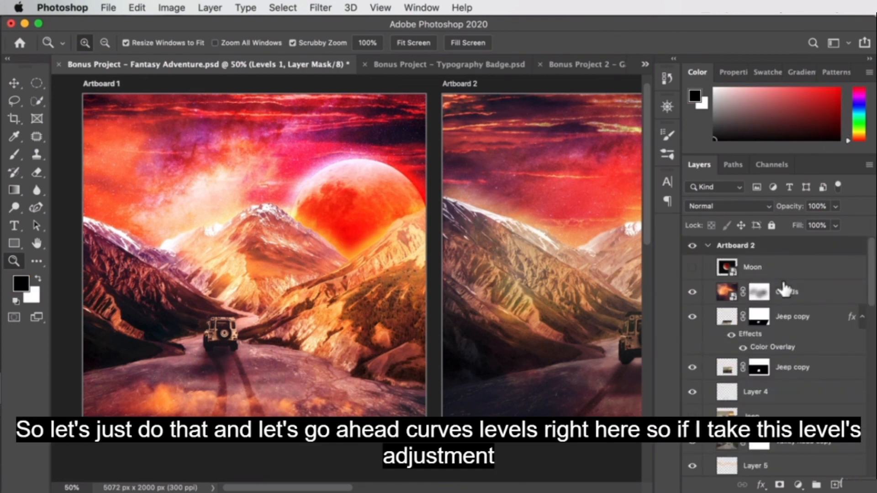
left_click(784, 291)
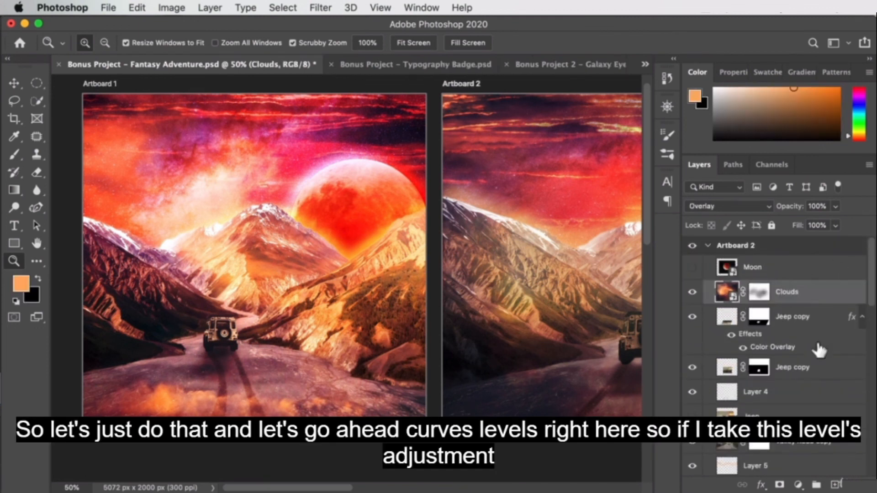
left_click(798, 485)
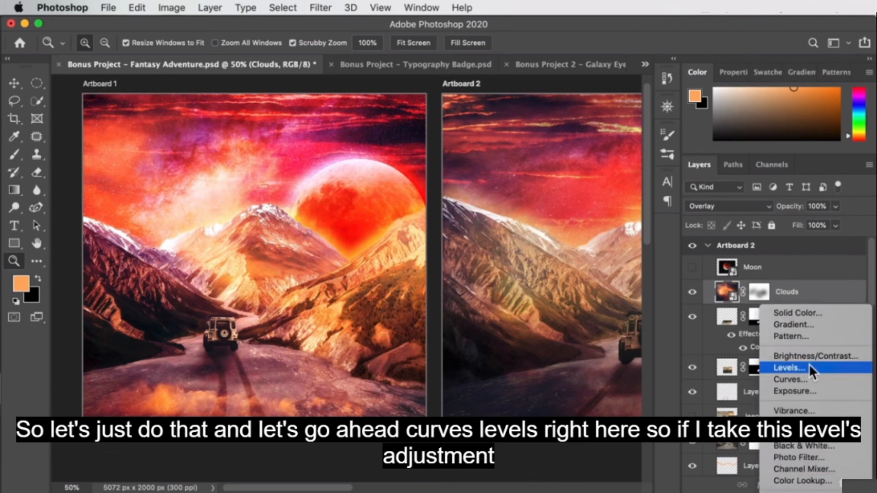
left_click(795, 368)
left_click_drag(567, 238, 295, 236)
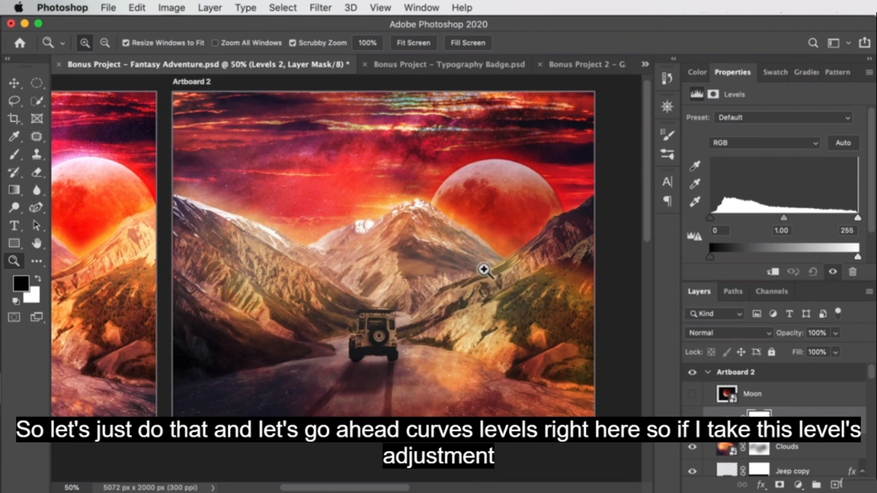
left_click_drag(857, 215, 854, 215)
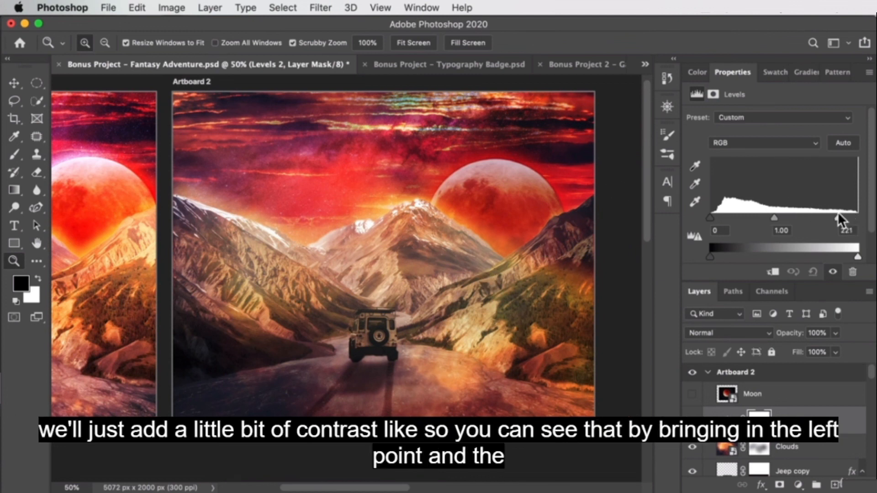
left_click_drag(710, 218, 716, 218)
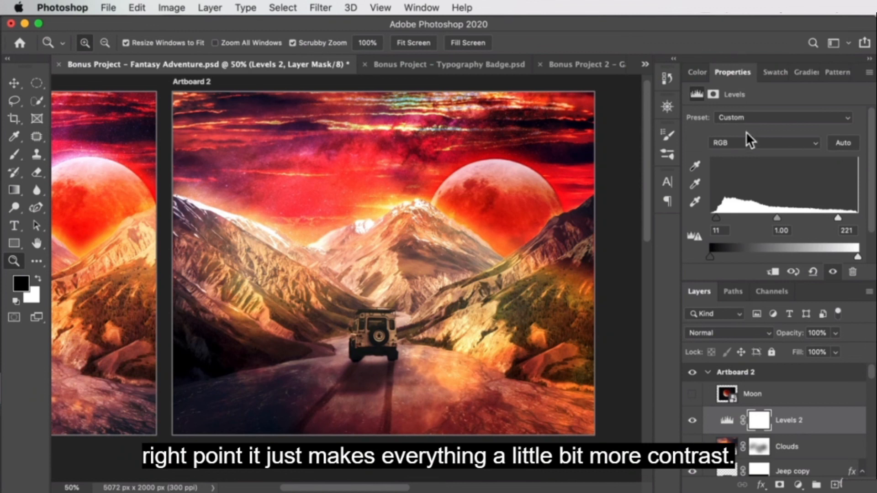
Set the Red channel's white input level to 235 in Artboard 2's Levels adjustment
left_click(766, 144)
left_click(763, 151)
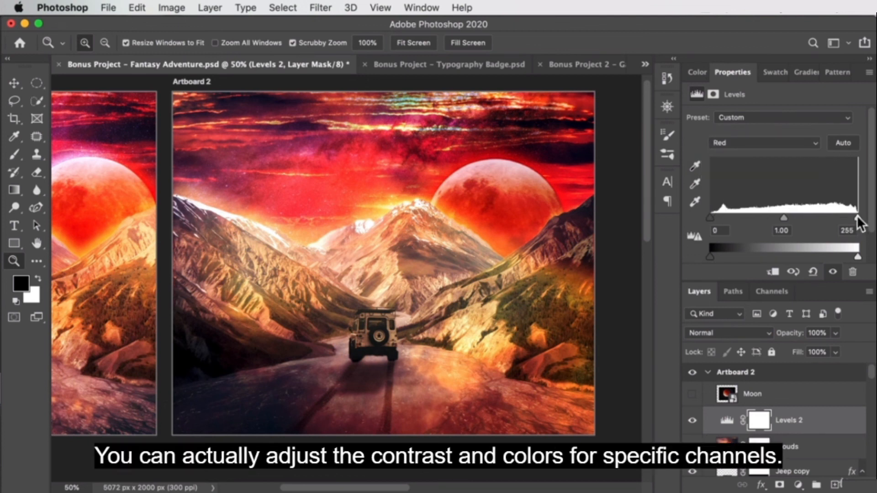
mouse_move(838, 213)
left_mouse_down()
mouse_move(870, 224)
mouse_move(843, 220)
mouse_move(848, 214)
left_mouse_up()
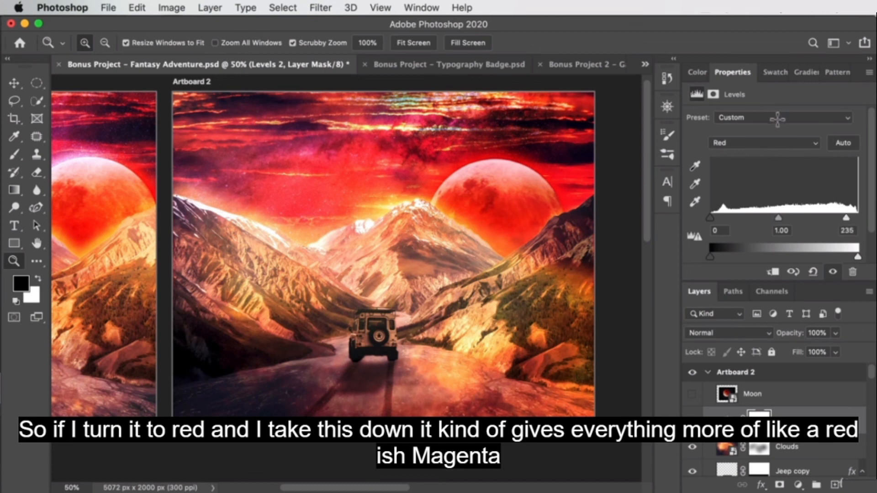
Set the Blue channel's white input to 235 and midtone to 1.11 in Artboard 2's Levels adjustment
left_click(755, 143)
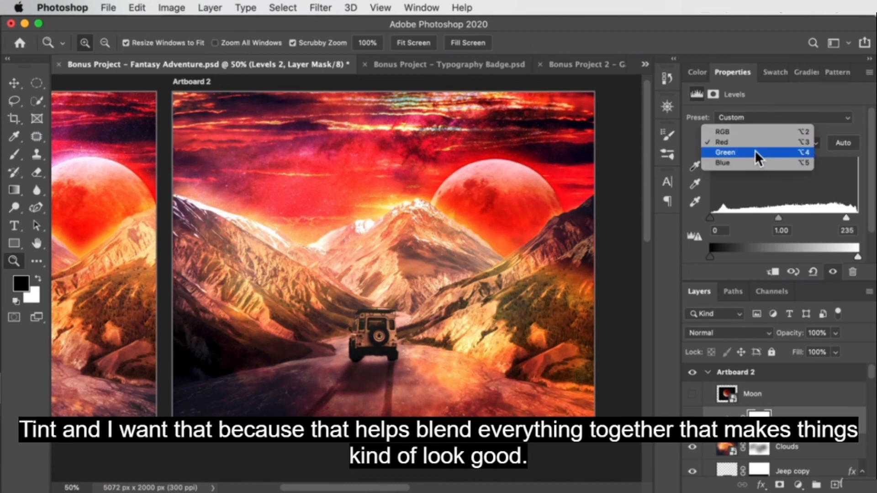
left_click(754, 152)
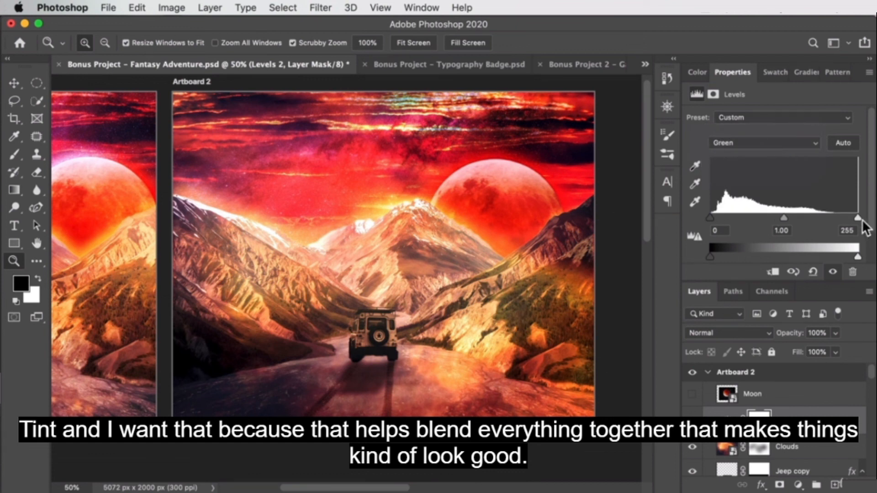
left_click(747, 140)
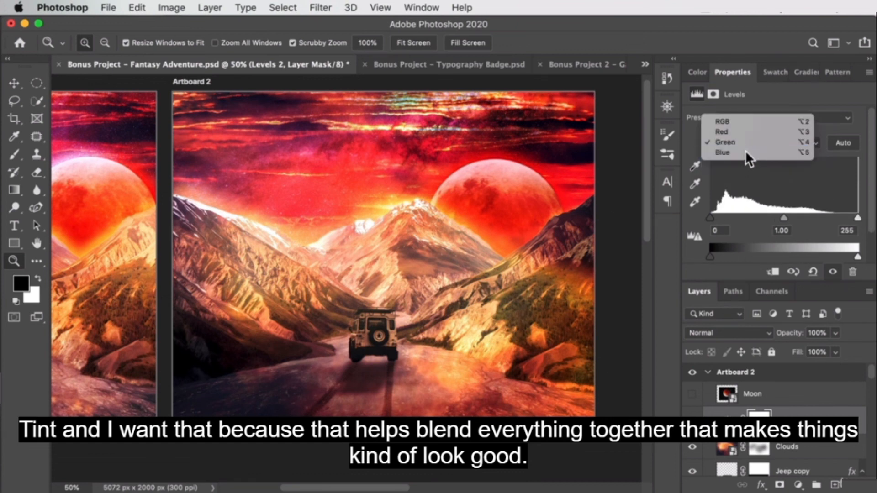
left_click(745, 151)
left_click_drag(832, 218, 848, 218)
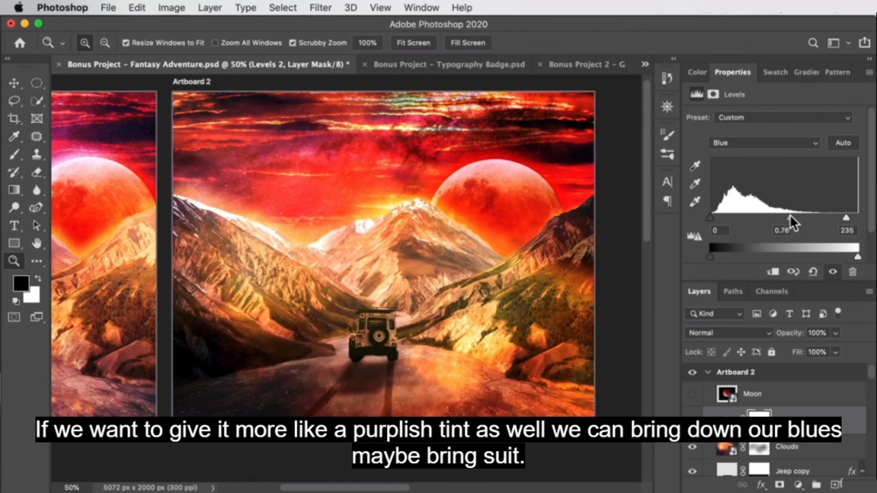
left_click_drag(760, 218, 772, 216)
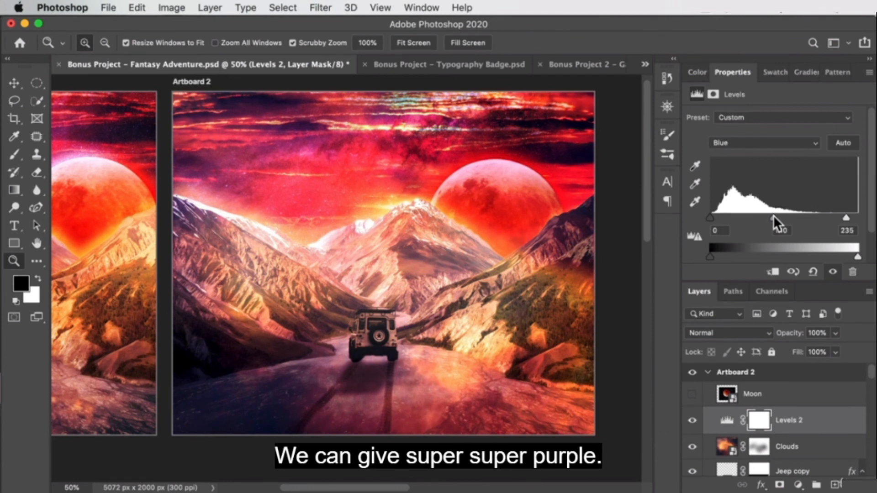
Compare the color tint, moon and jeep position of Artboard 2 with the finished Artboard 1 side by side
left_click_drag(274, 221, 355, 243)
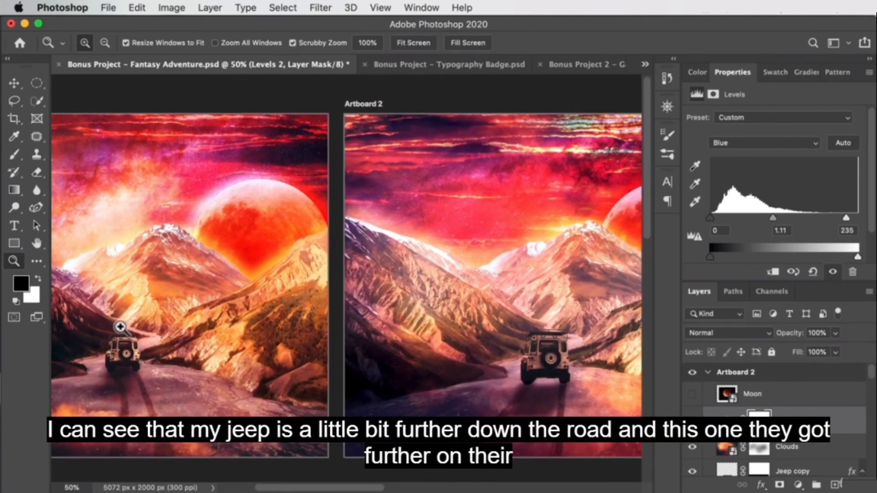
left_click_drag(122, 328, 268, 333)
left_click_drag(608, 315, 313, 290)
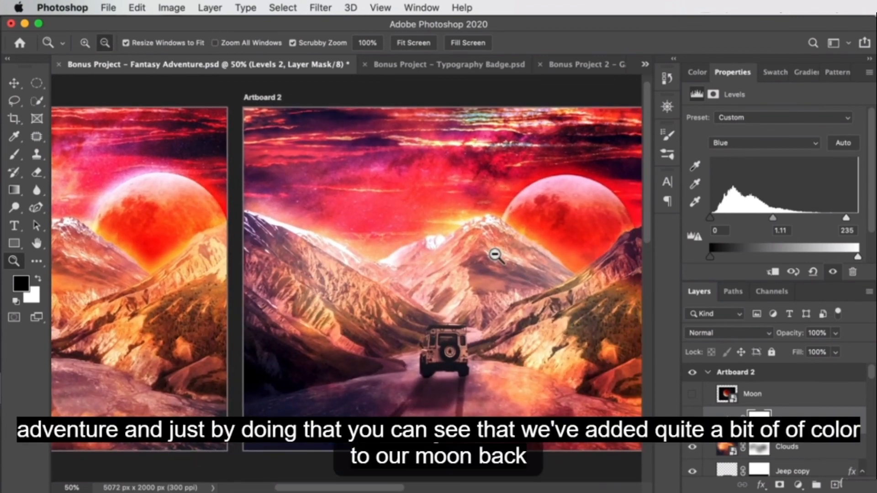
left_click(526, 251, "alt")
key("v")
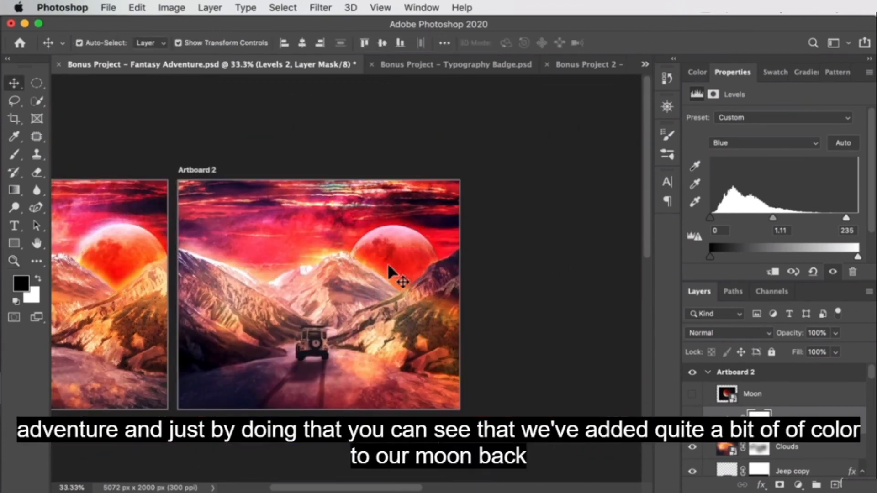
left_click_drag(222, 264, 333, 265)
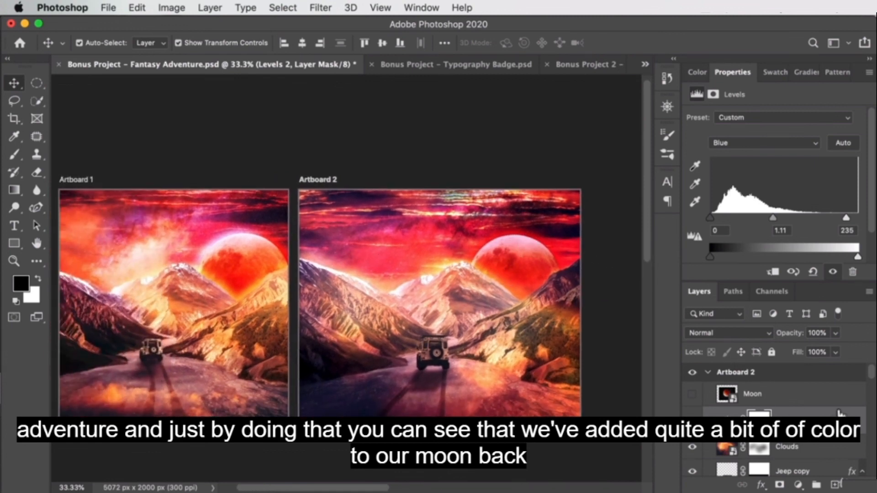
Find and select the upper Moon copy layer in Artboard 2, directly beneath Layer 5
scroll(855, 402, "down", 5)
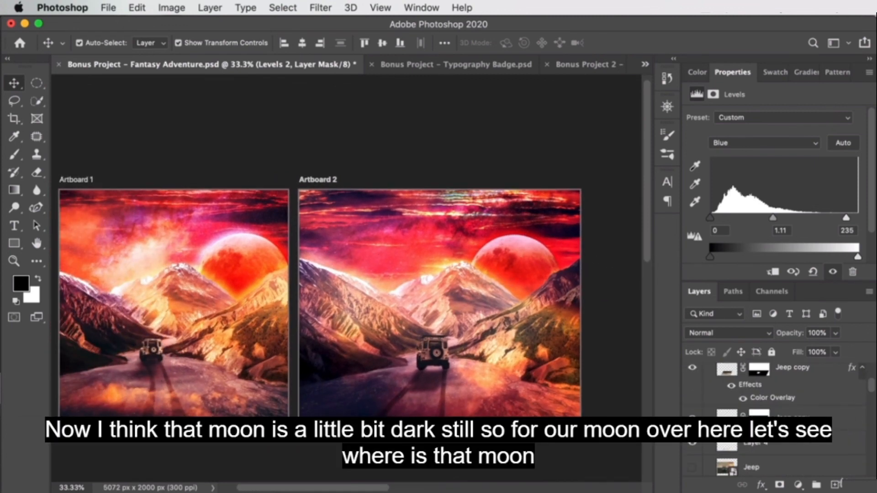
scroll(822, 413, "up", 5)
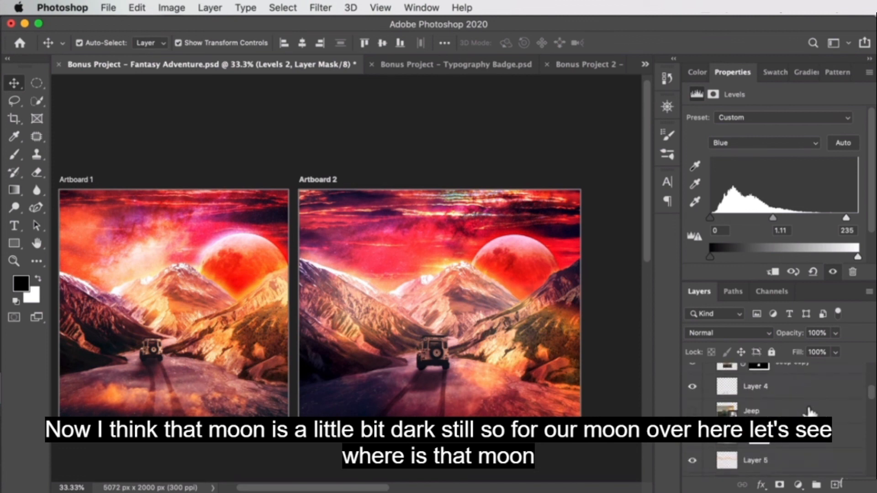
scroll(805, 406, "down", 1)
left_click(517, 255)
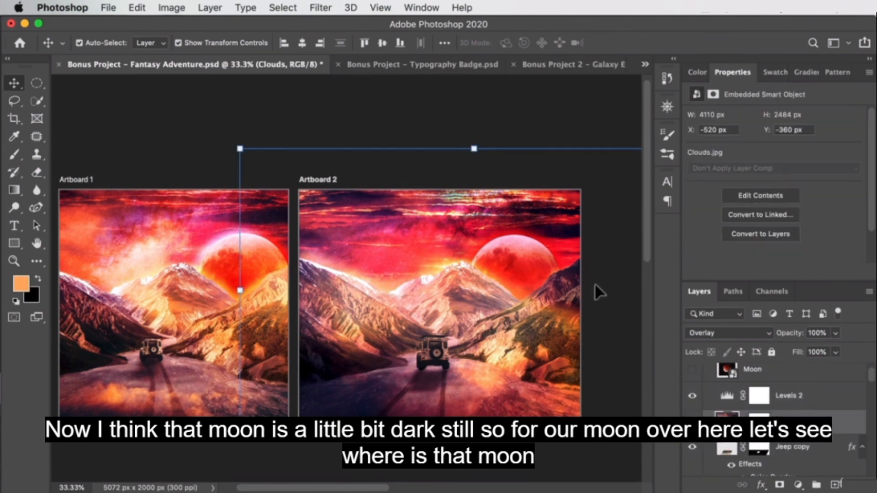
scroll(800, 388, "down", 2)
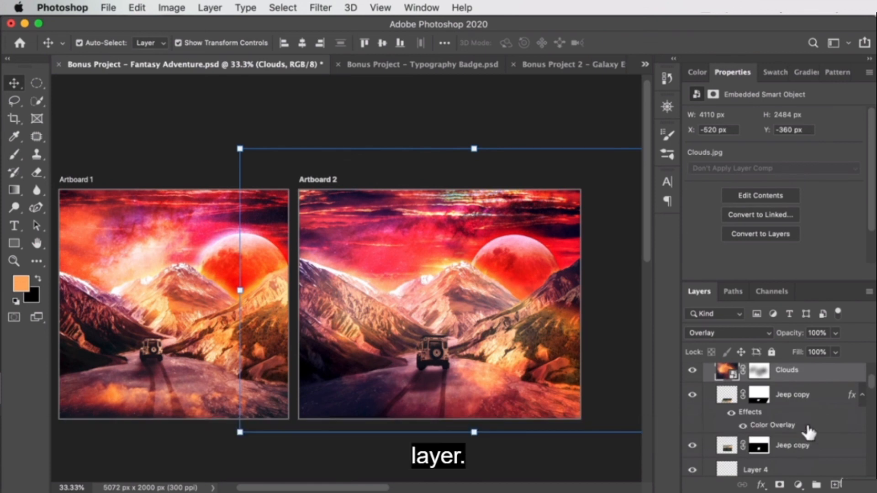
left_click(802, 399)
scroll(821, 400, "down", 2)
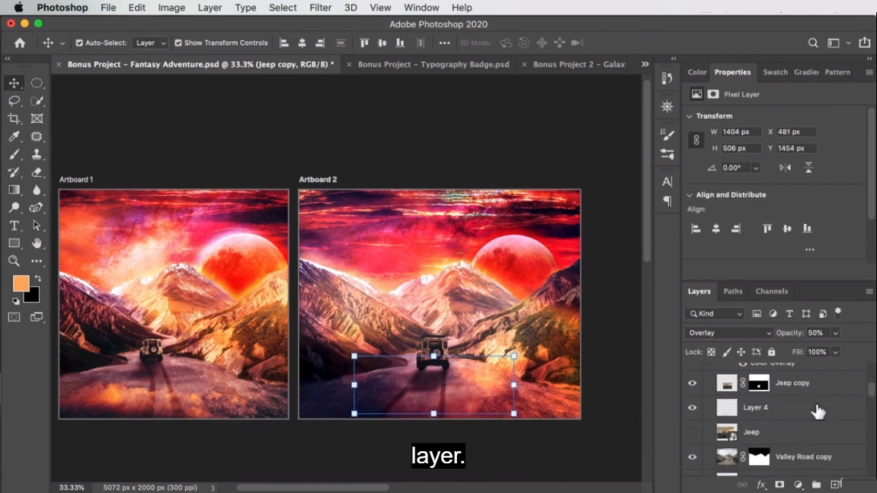
scroll(815, 401, "down", 1)
scroll(819, 398, "down", 3)
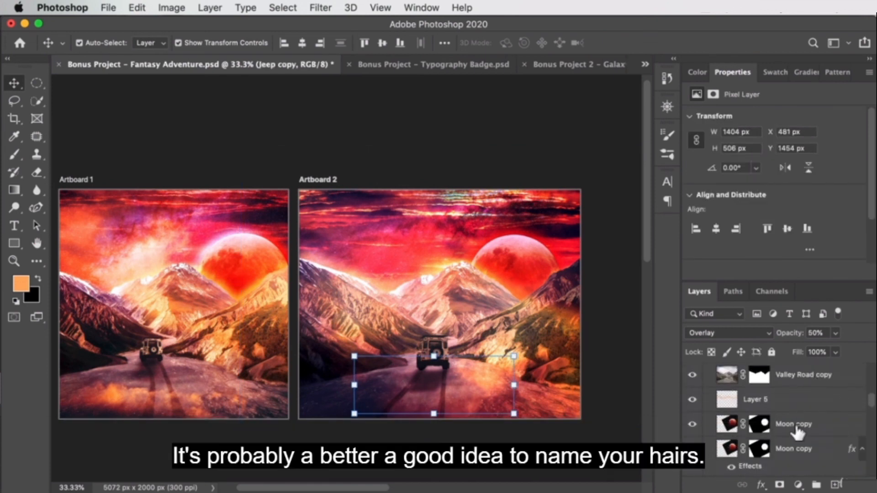
left_click(804, 424)
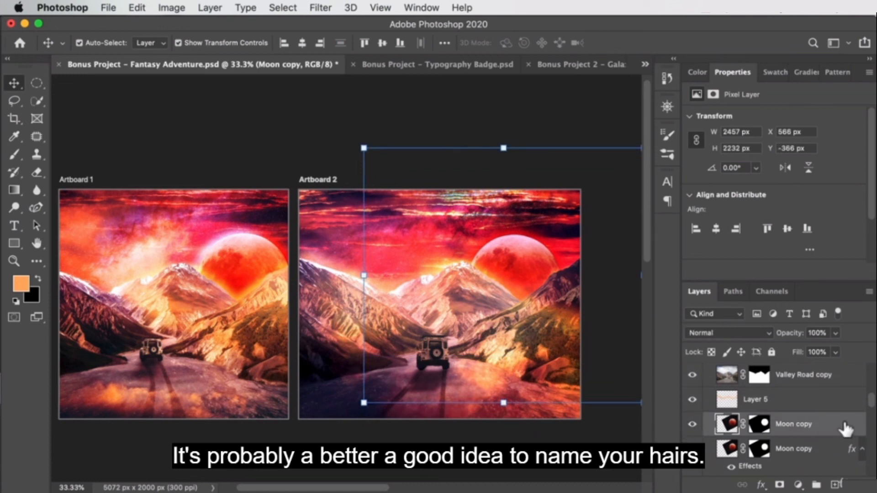